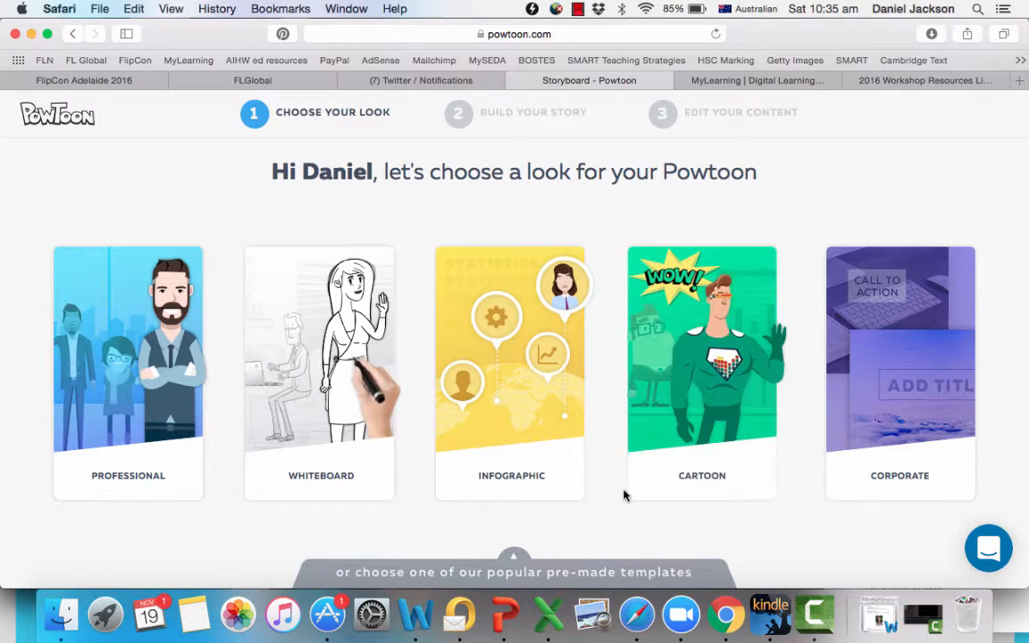
Step: Choose the Whiteboard look for the Powtoon and set the storyboard structure to the education category's Teacher option
left_click(328, 425)
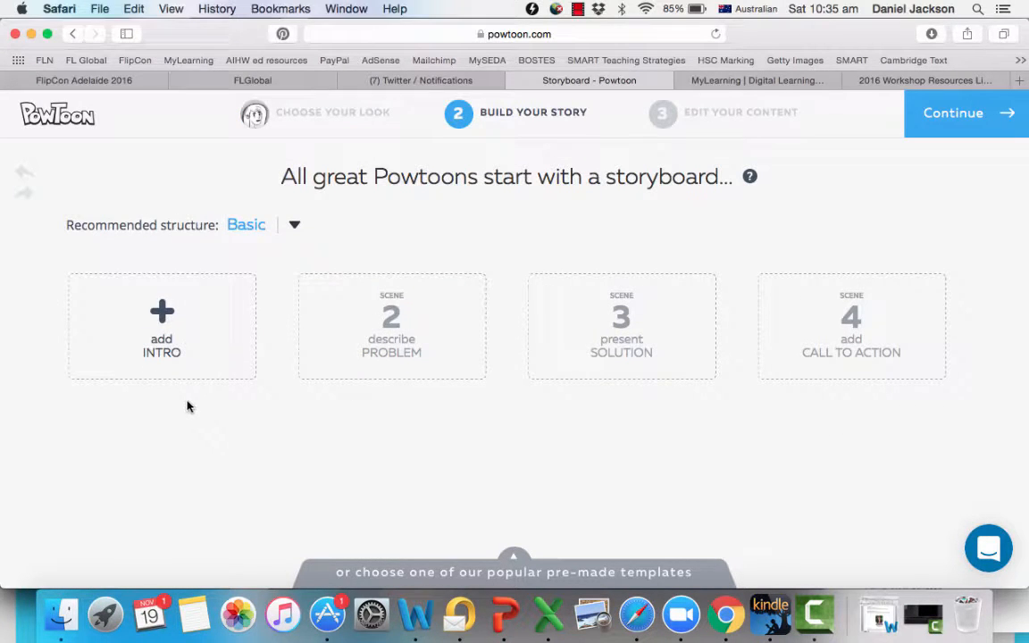
left_click(293, 230)
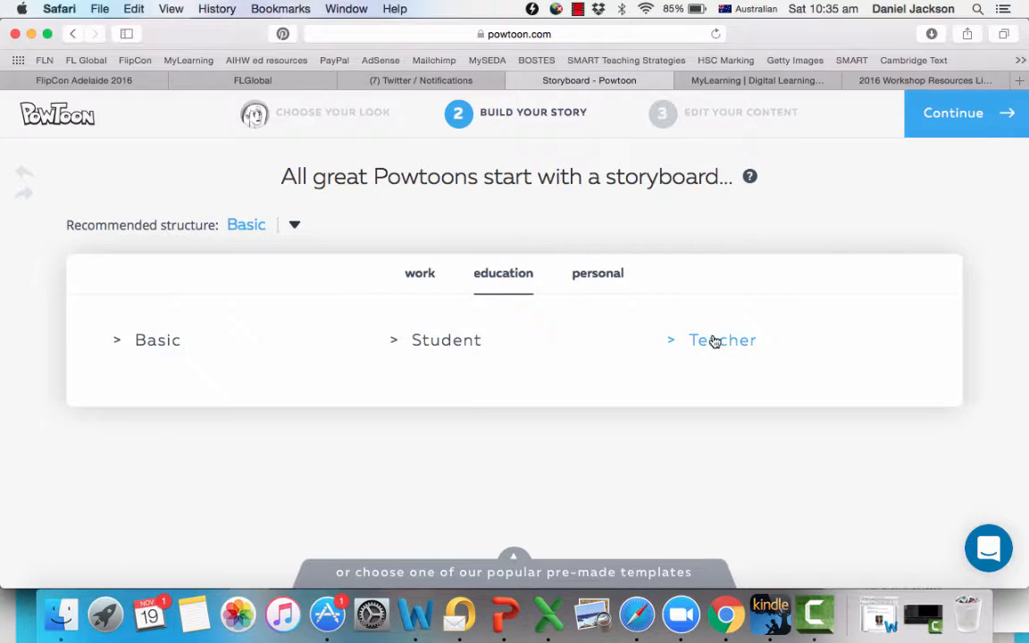
left_click(715, 342)
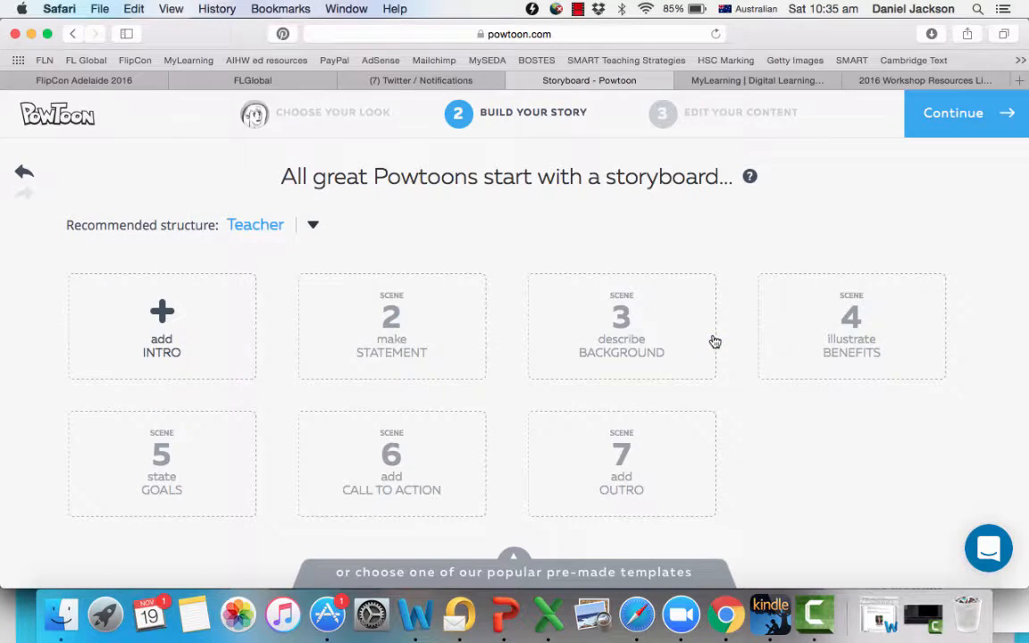
Step: Fill the Intro scene with the Intros template showing a suited man beside "Hey, it's [NAME + TITLE]"
left_click(179, 345)
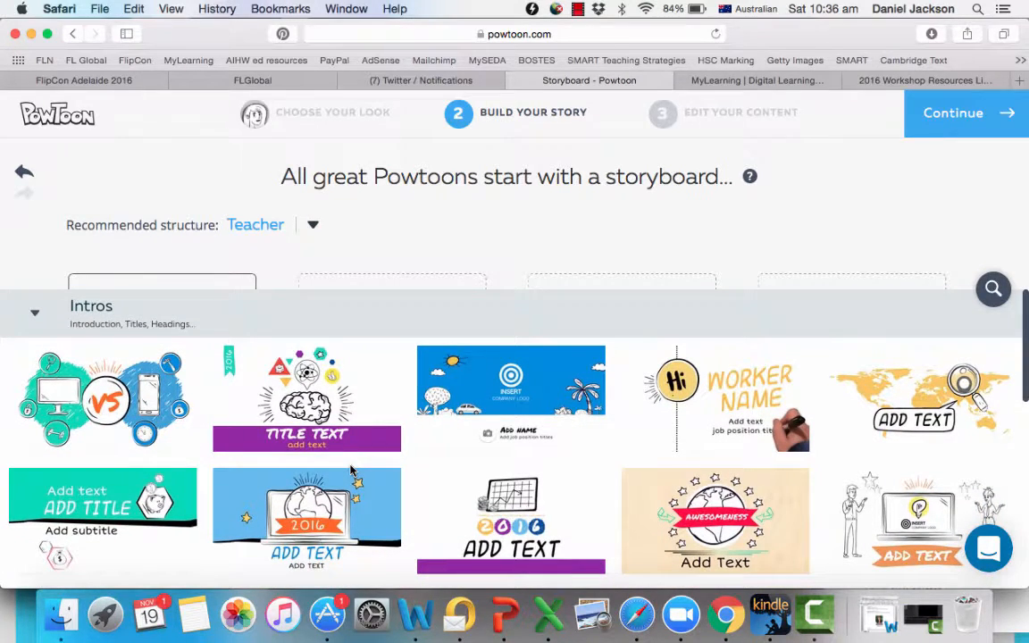
scroll(409, 529, "down", 5)
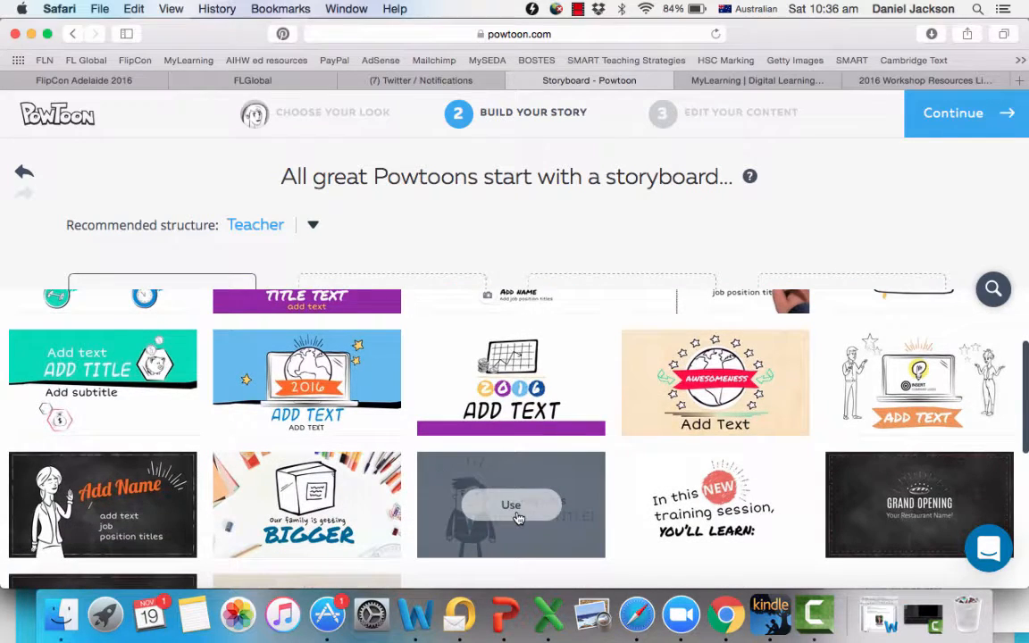
left_click(517, 516)
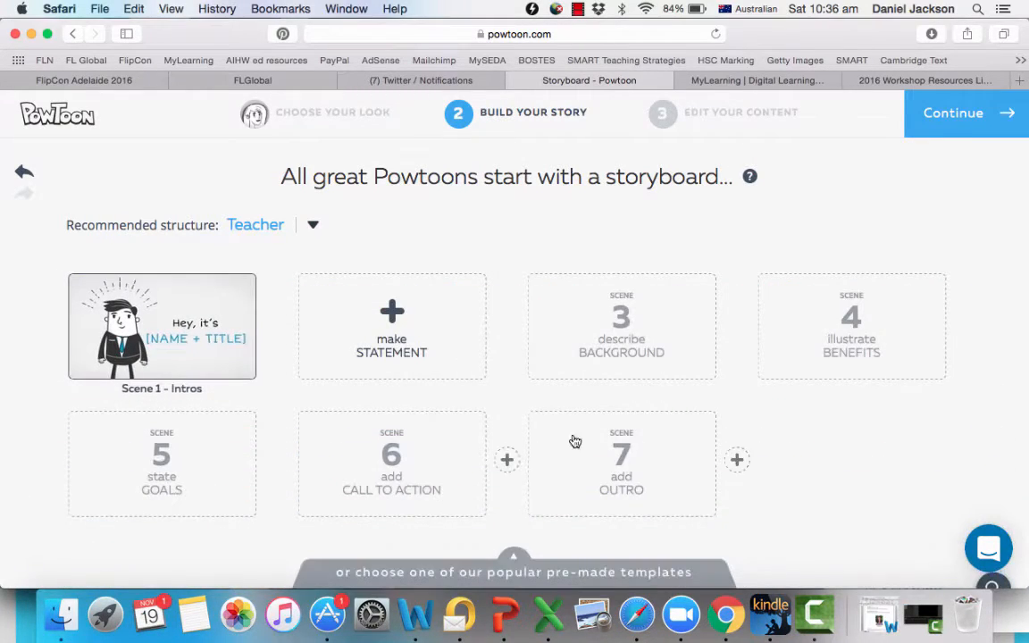
Step: Fill the Statement scene with the Specifics template showing a globe with arrows to four icon captions
left_click(400, 334)
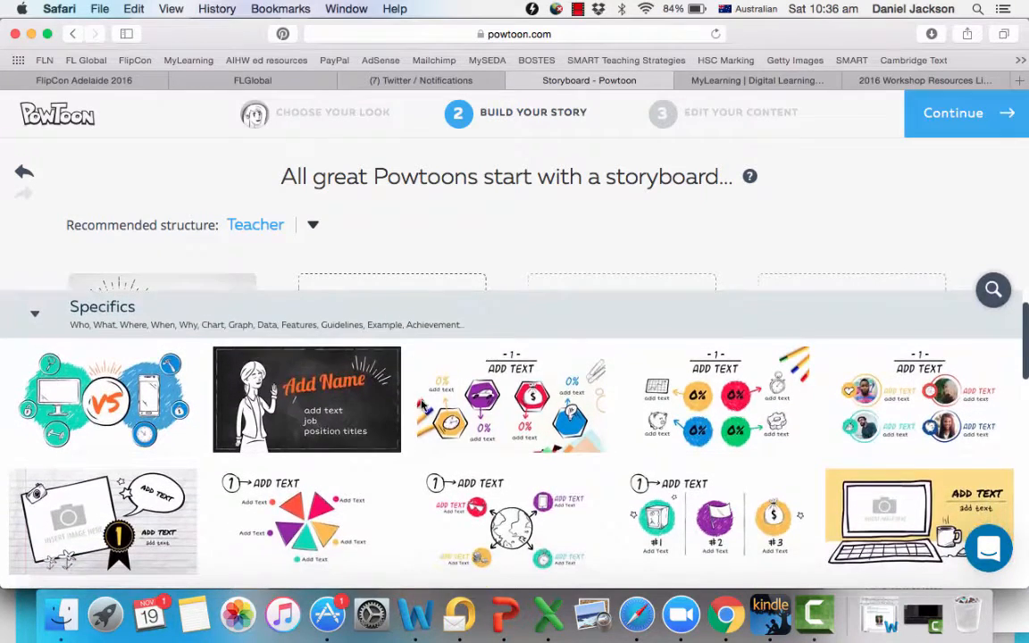
mouse_move(519, 529)
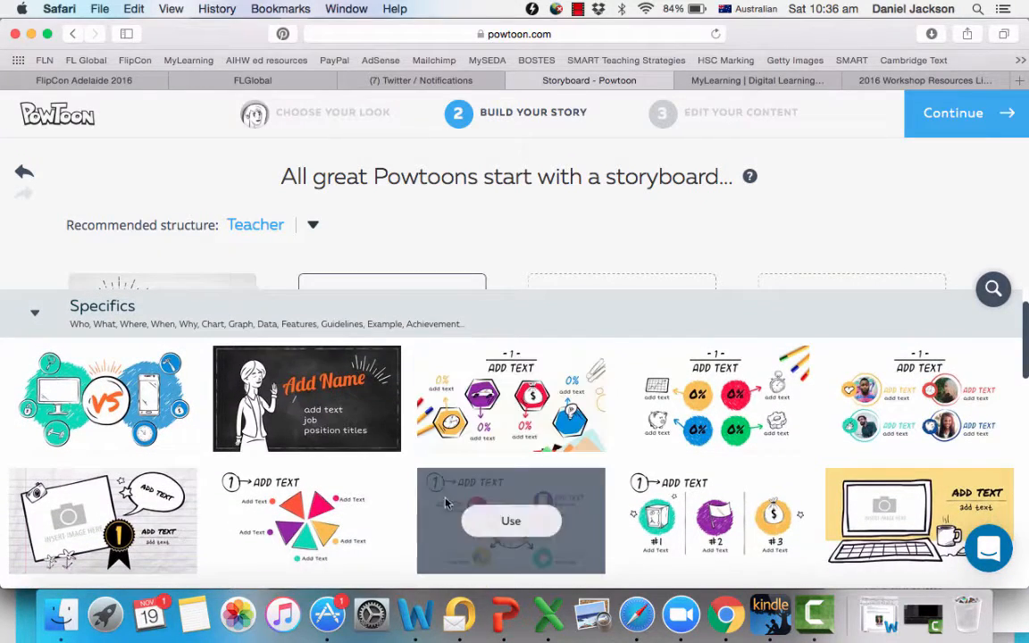
left_click(521, 532)
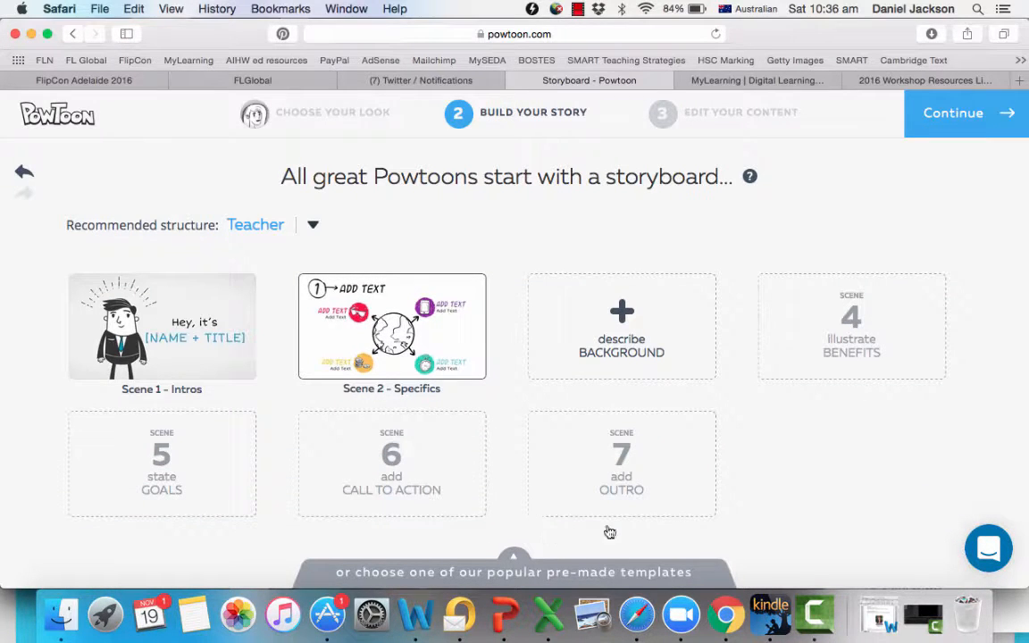
Step: Look through the Specifics and Situations scene templates for the Background scene
left_click(626, 330)
mouse_move(554, 445)
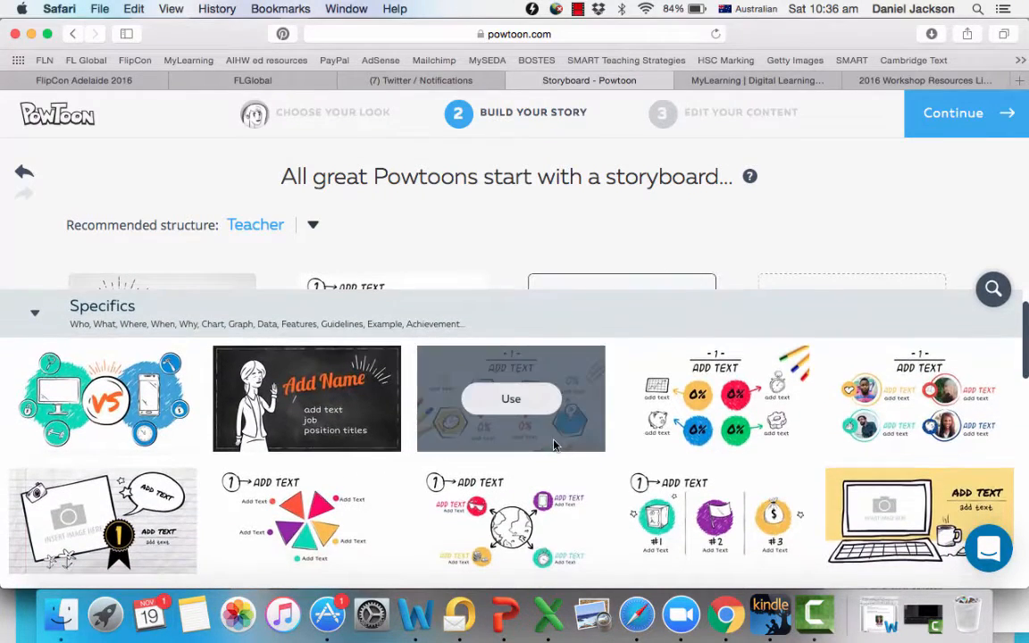
mouse_move(700, 432)
mouse_move(738, 485)
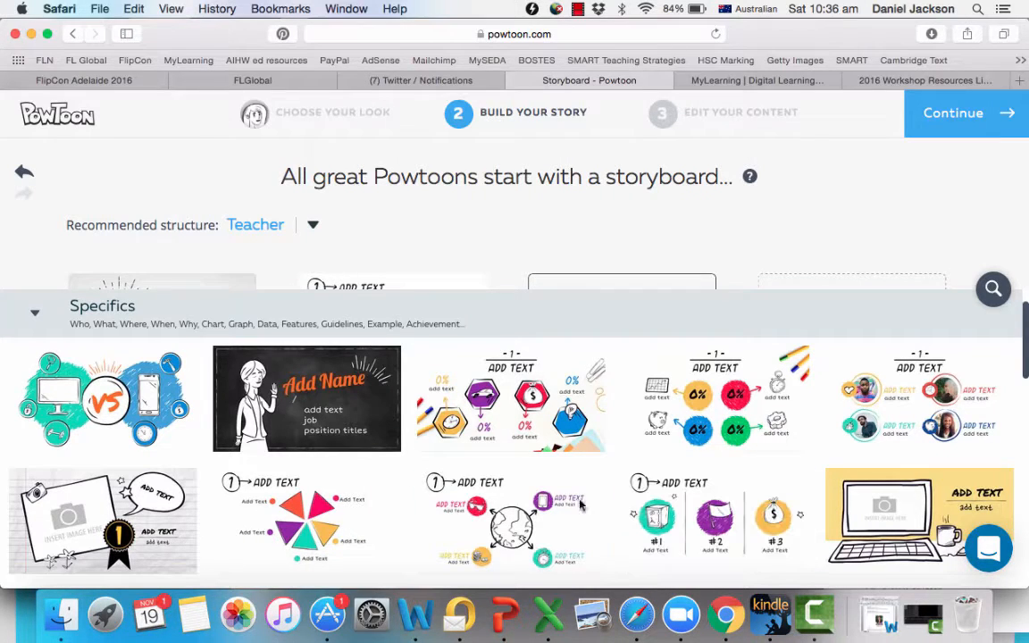
mouse_move(579, 525)
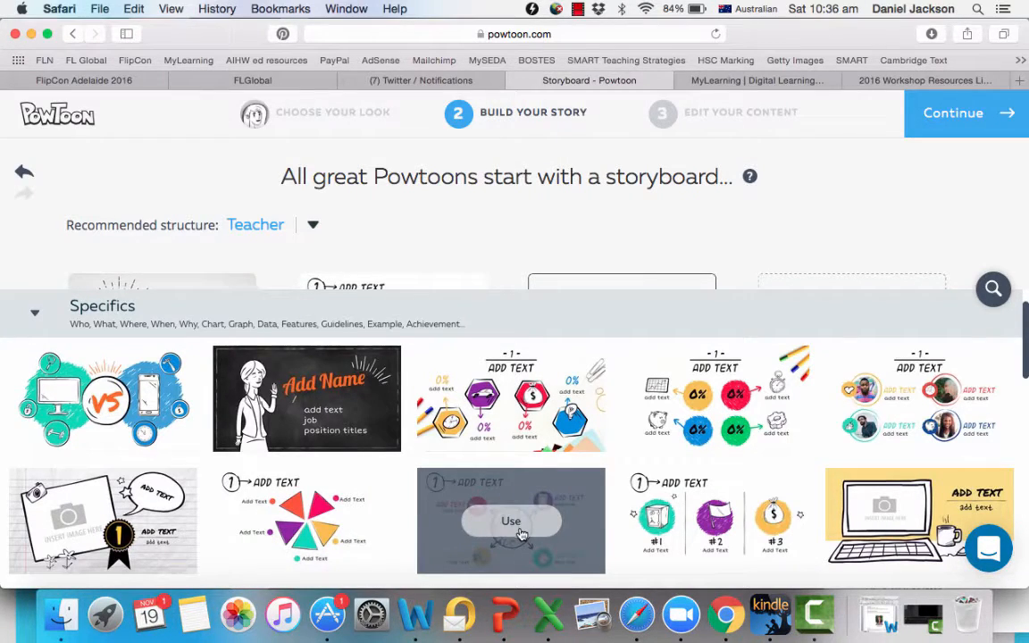
scroll(523, 533, "down", 3)
scroll(523, 533, "down", 3)
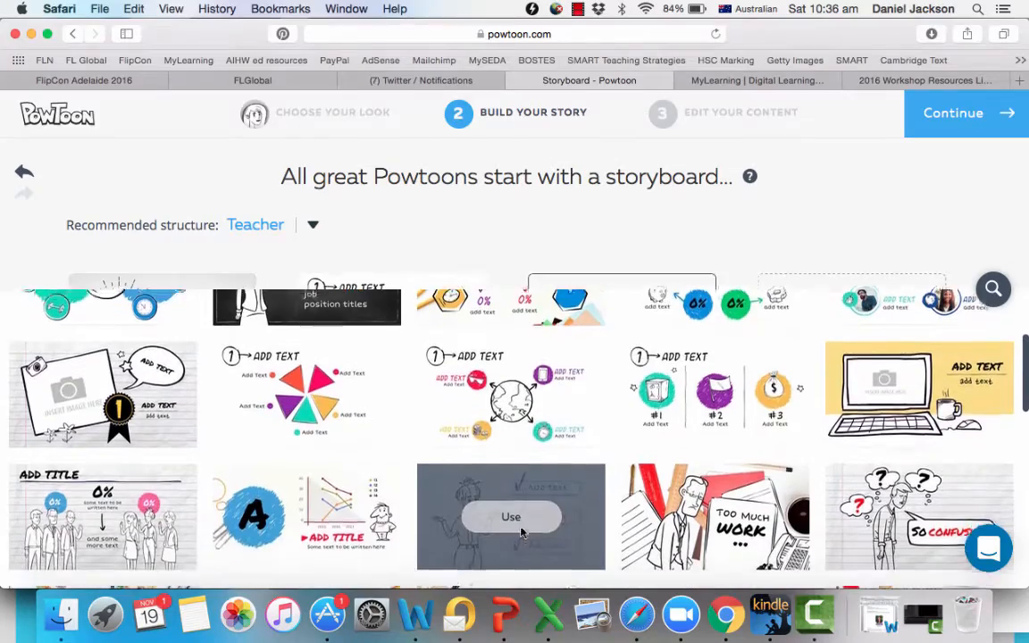
scroll(523, 533, "down", 5)
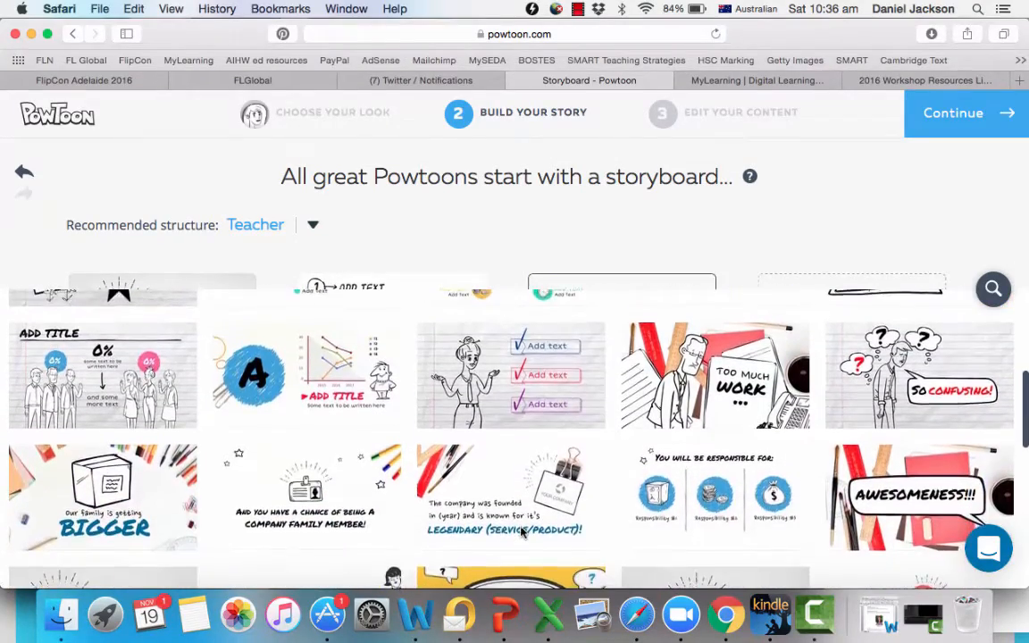
scroll(523, 532, "down", 8)
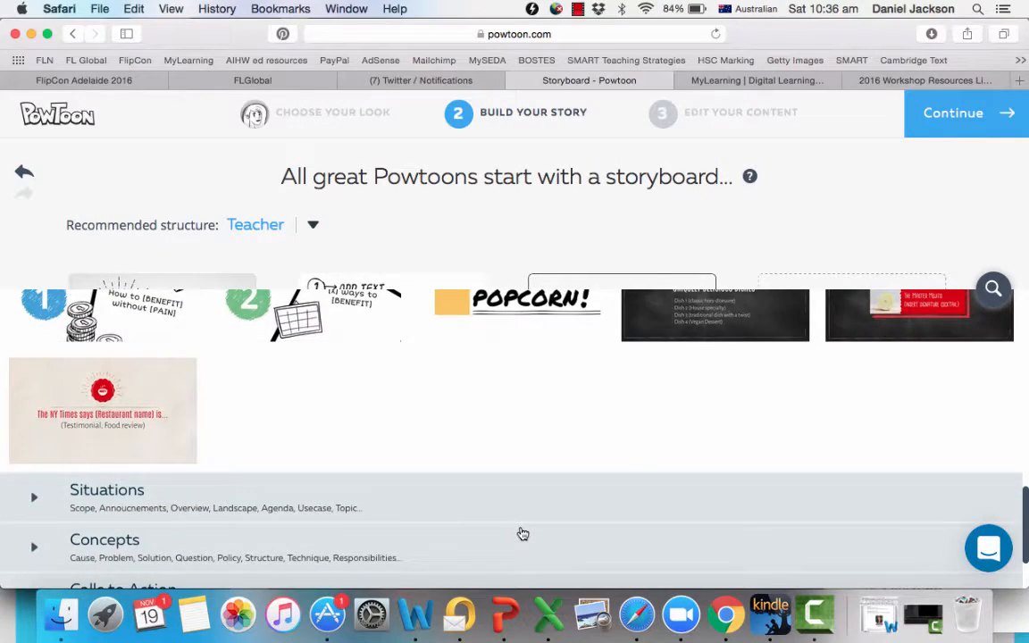
scroll(523, 533, "down", 3)
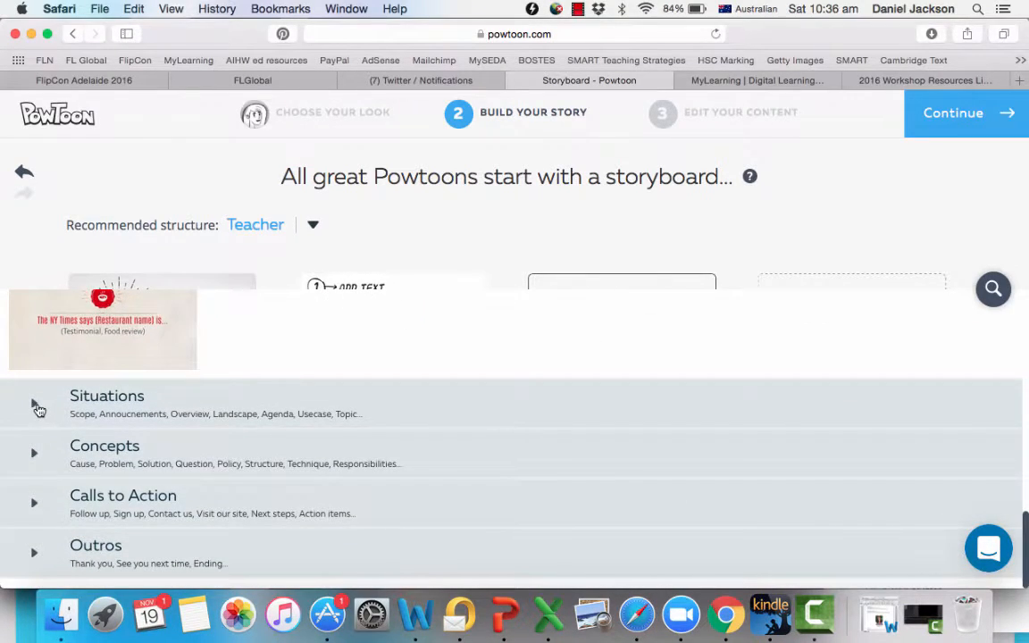
left_click(36, 407)
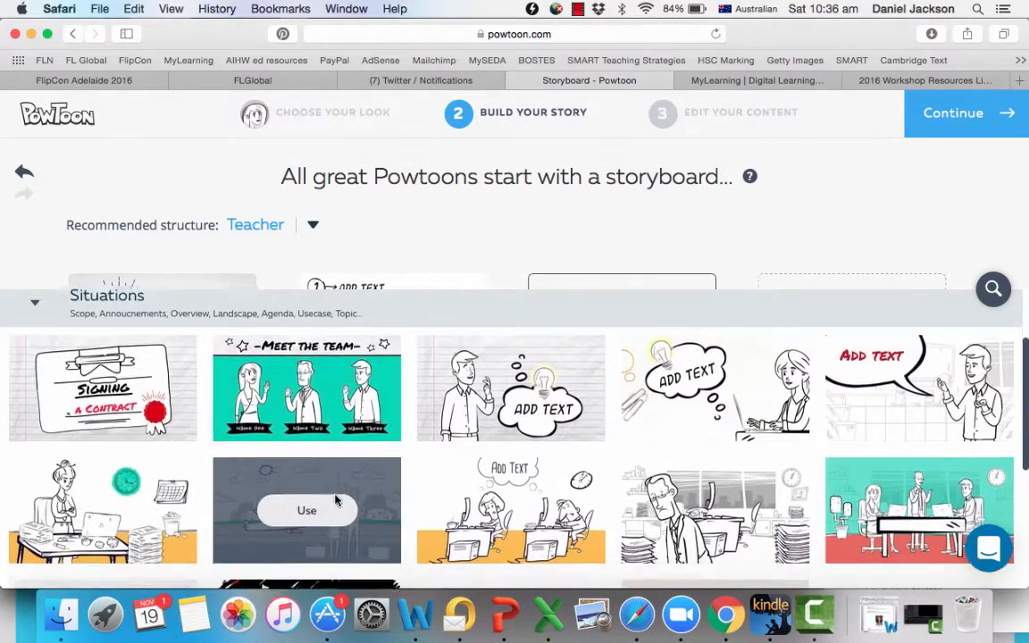
scroll(336, 502, "down", 2)
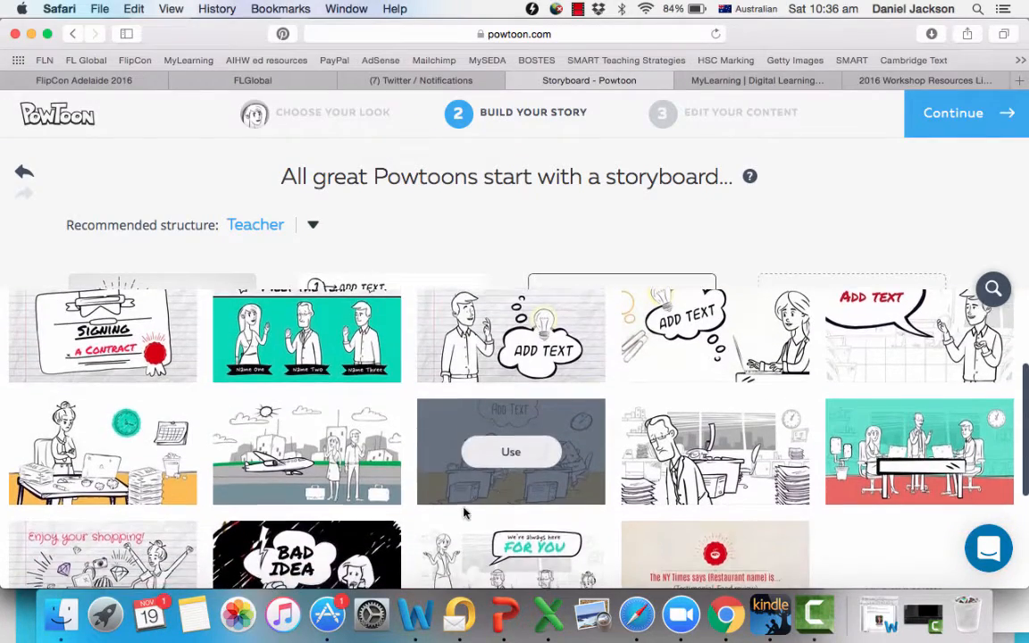
scroll(464, 511, "down", 1)
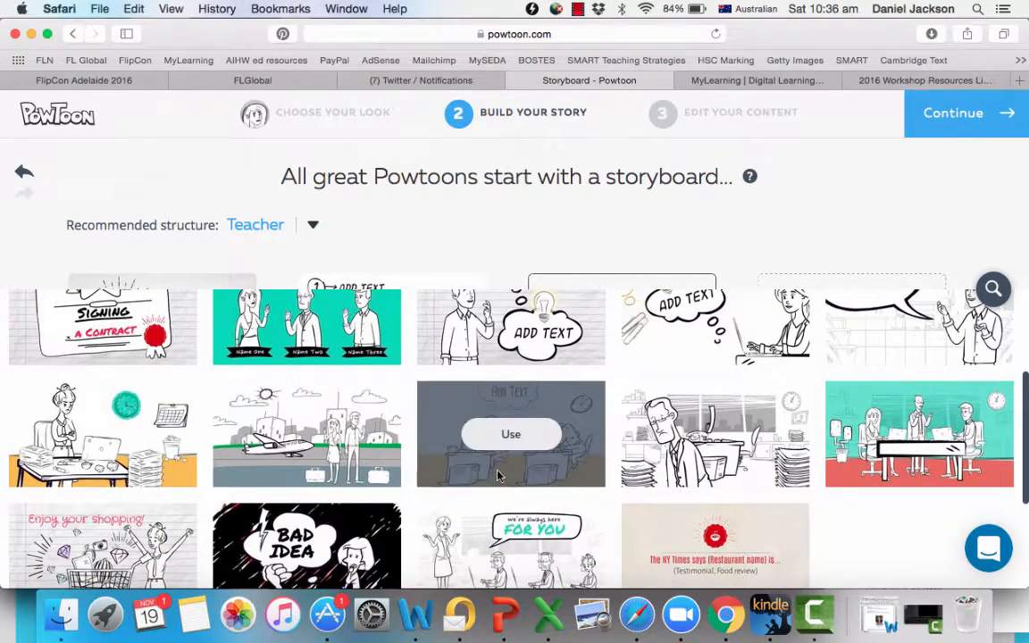
scroll(514, 472, "down", 5)
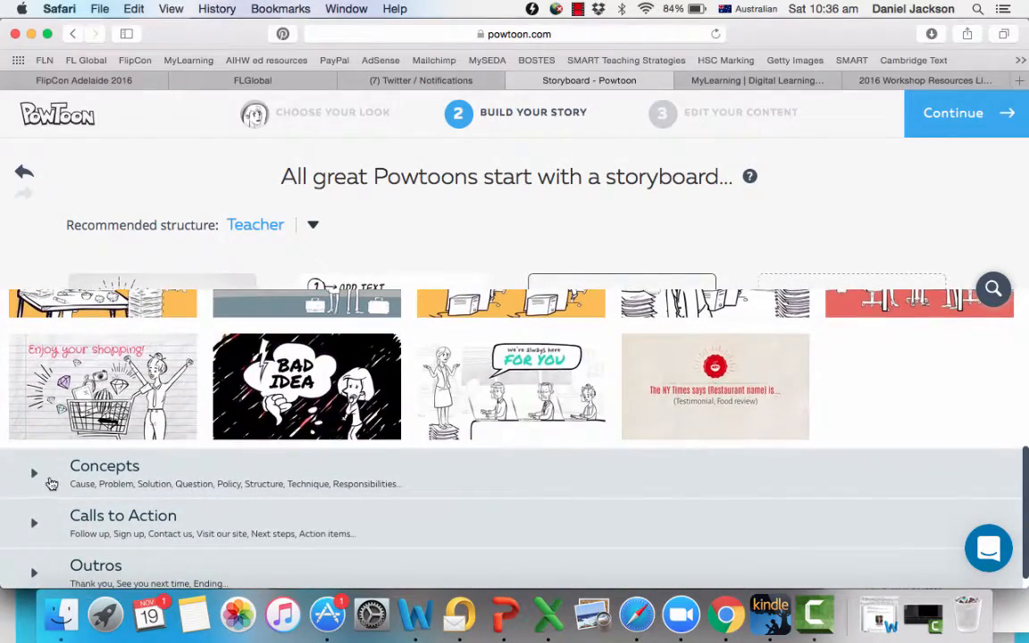
Step: Fill the Background scene with the Concepts template of a man with a red "Add text" speech bubble
left_click(35, 476)
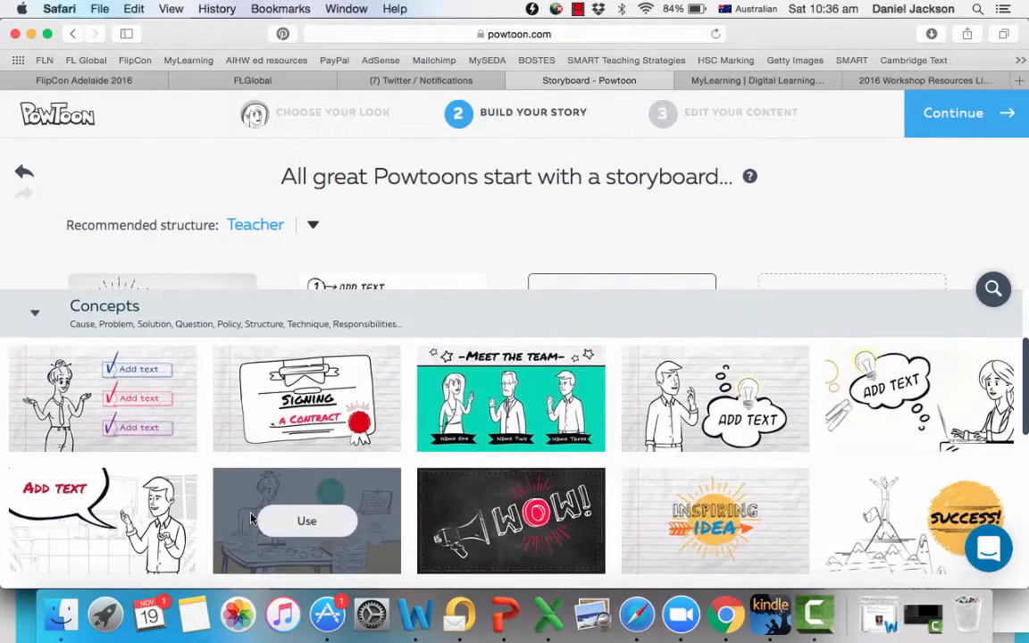
scroll(251, 518, "down", 3)
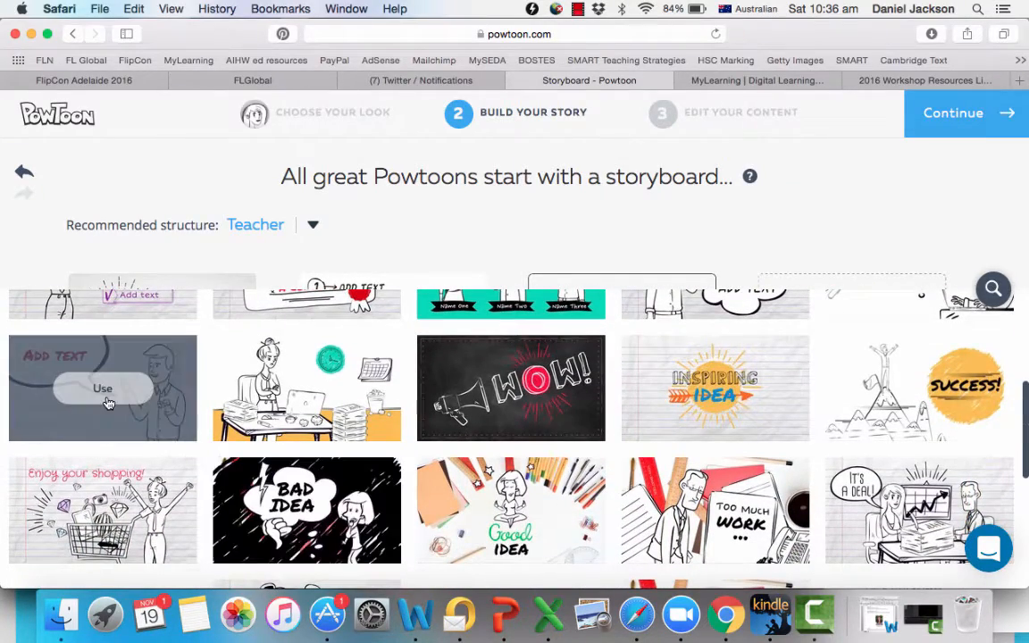
left_click(154, 404)
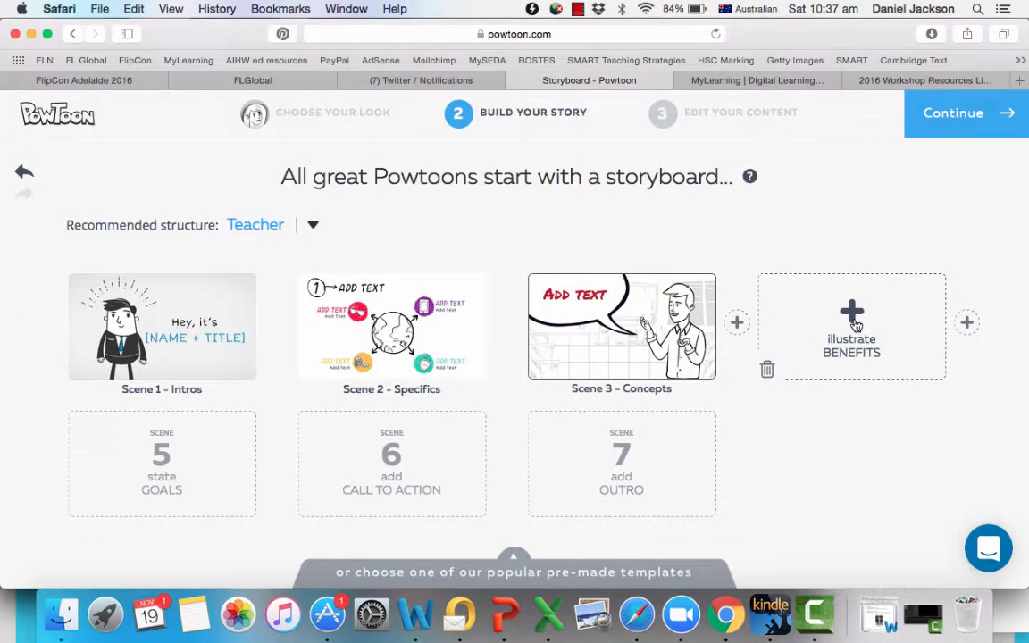
Step: Fill the Benefits scene with the Specifics template showing four coloured hexagon icons with percentages
left_click(853, 323)
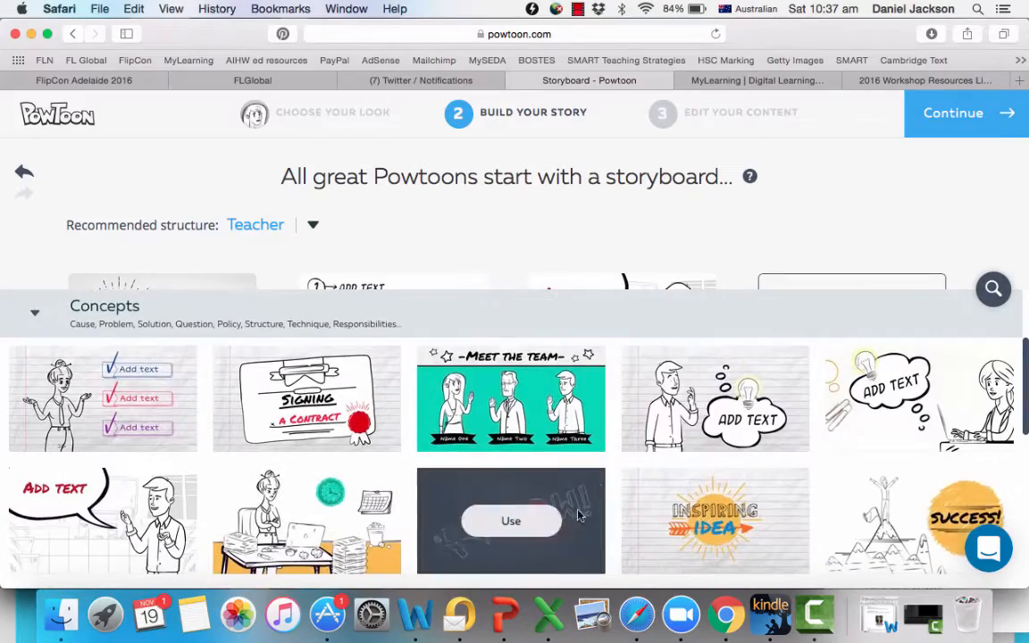
scroll(572, 523, "down", 10)
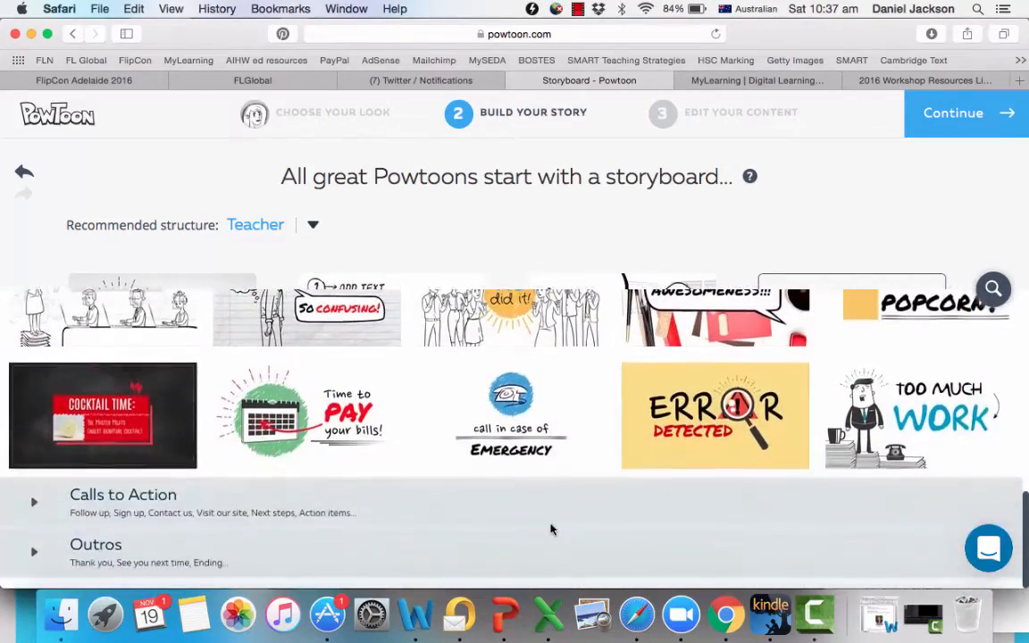
scroll(550, 529, "up", 10)
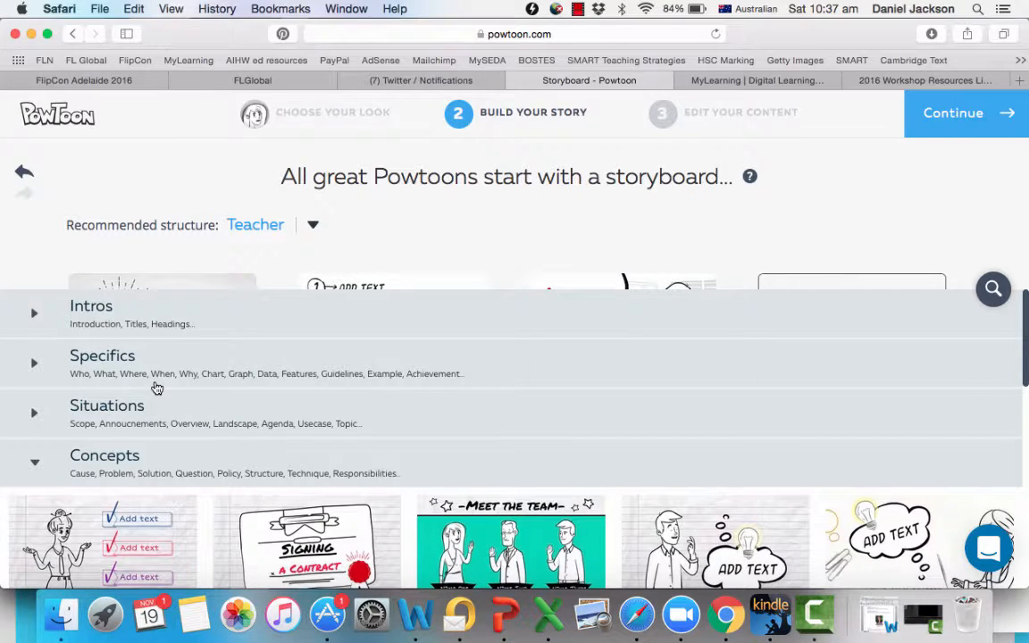
left_click(36, 366)
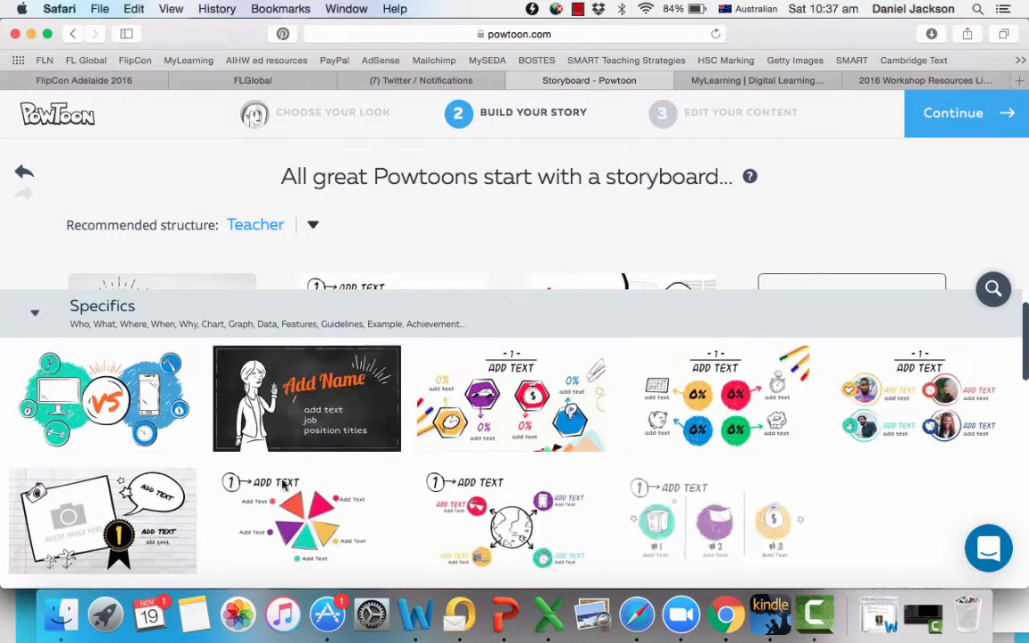
left_click(536, 422)
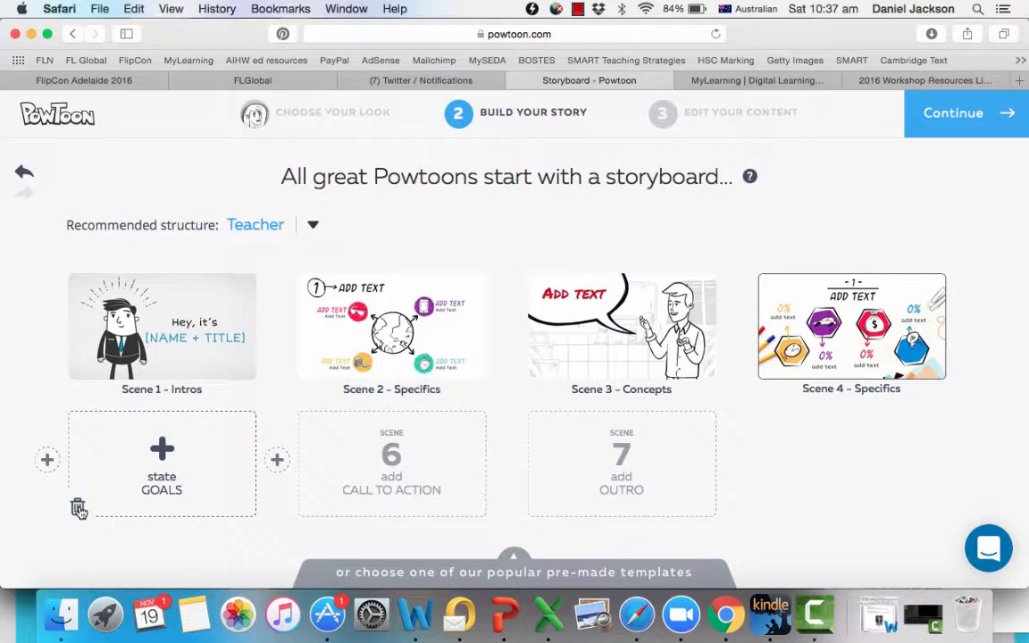
Step: Delete the empty Goals and Call to Action scenes from the storyboard
left_click(79, 508)
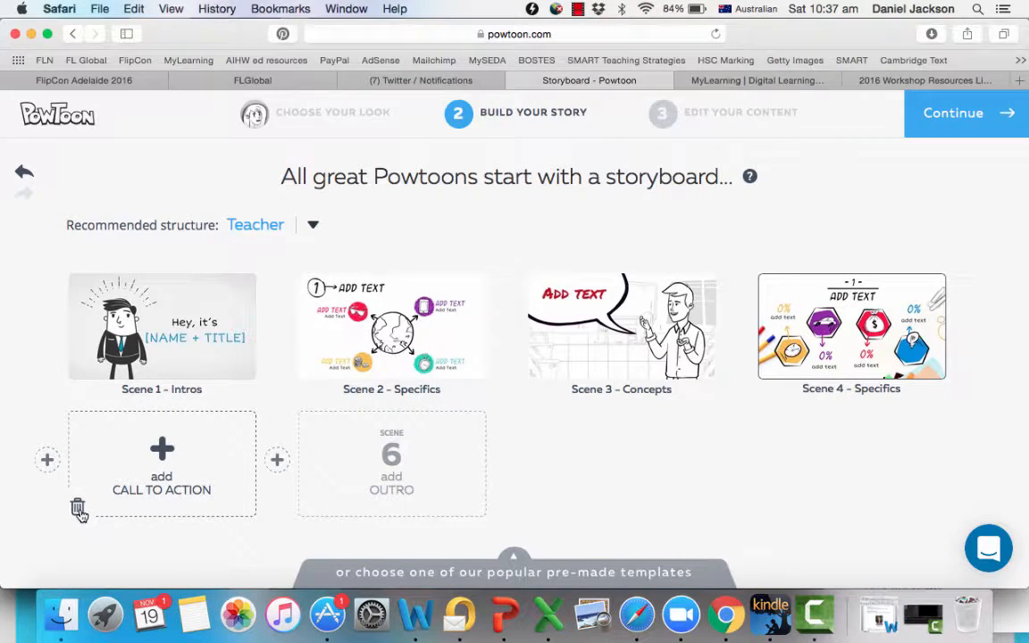
left_click(79, 508)
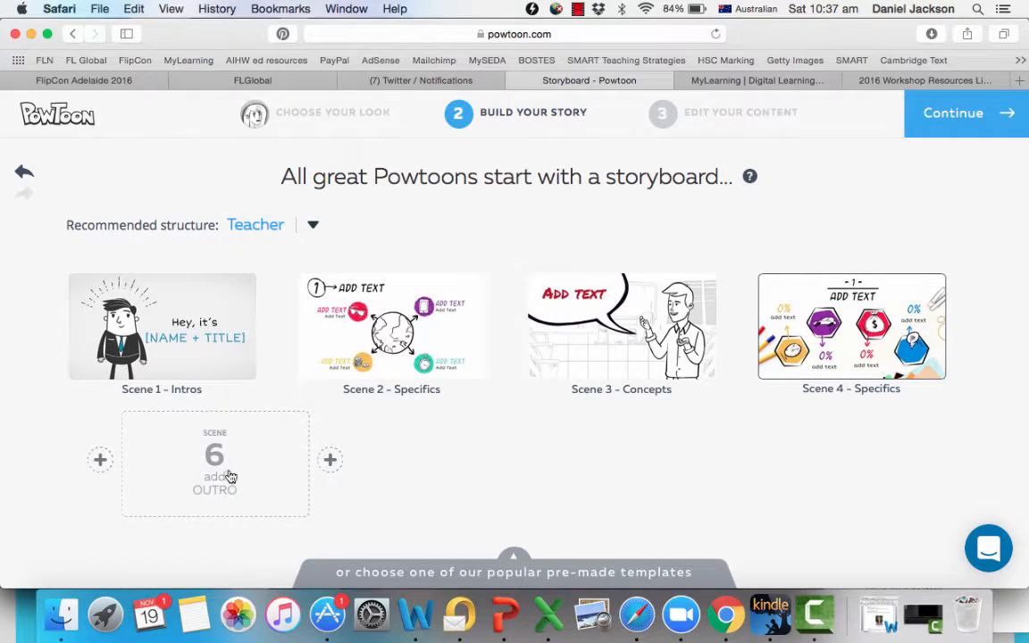
Step: Fill the Outro scene with the Outros template showing the framed "Your inspiring text here" sign
left_click(211, 478)
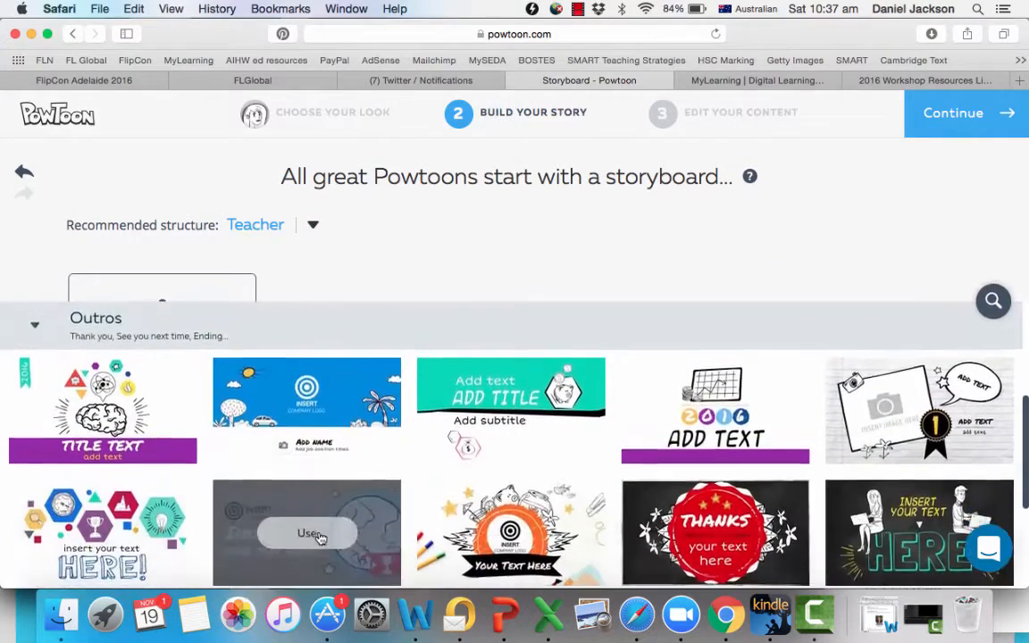
scroll(355, 535, "down", 3)
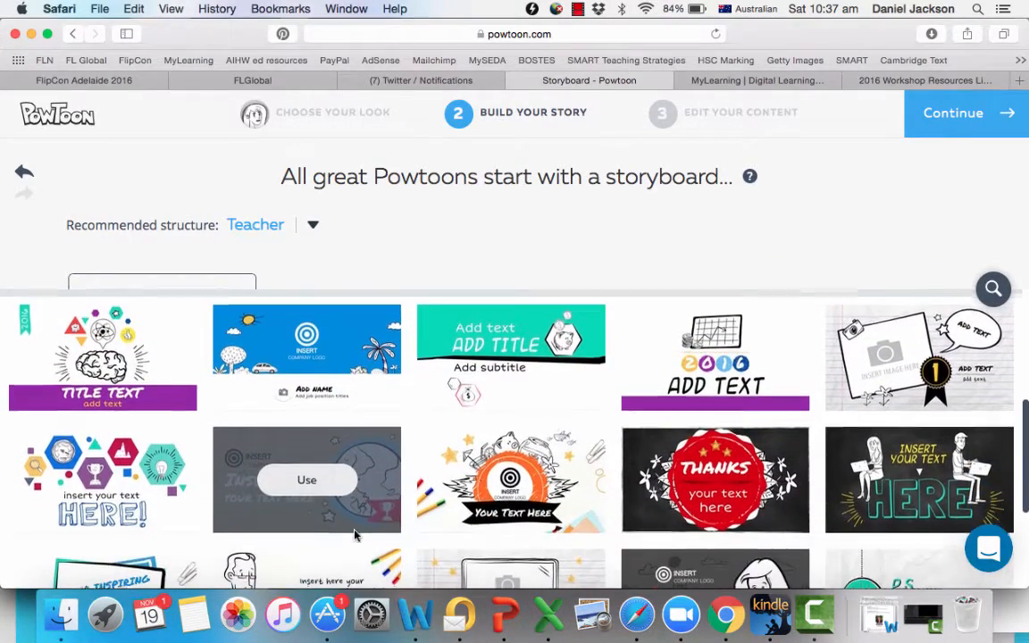
scroll(355, 535, "down", 3)
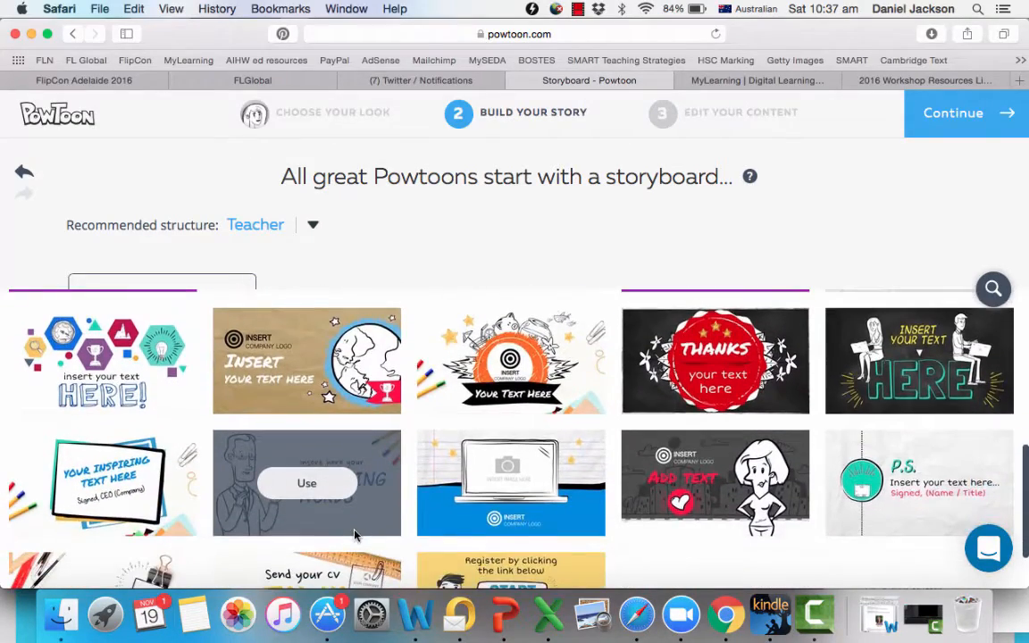
scroll(354, 535, "down", 1)
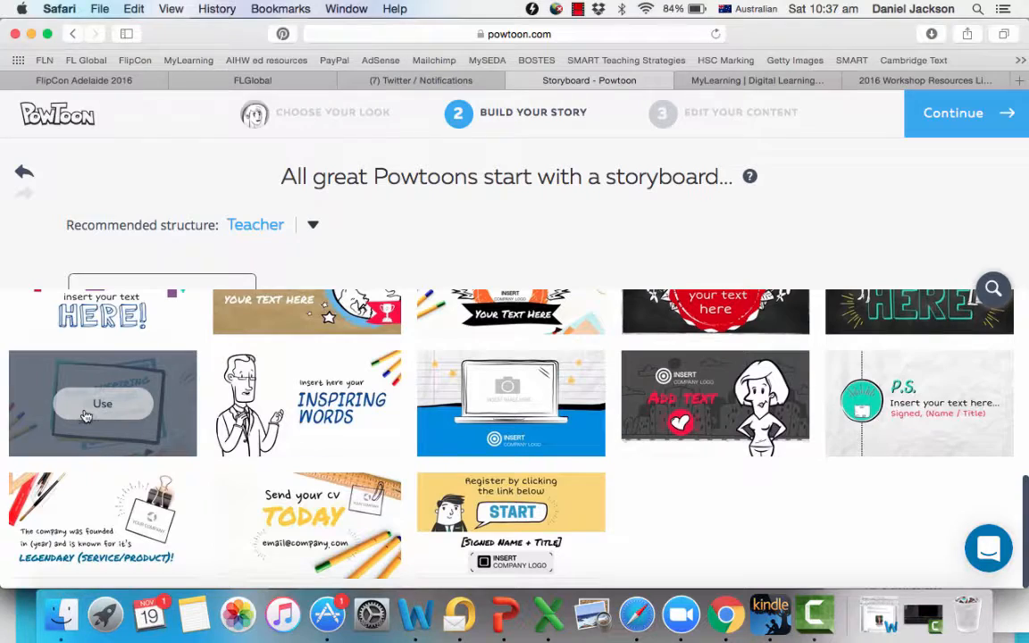
left_click(85, 415)
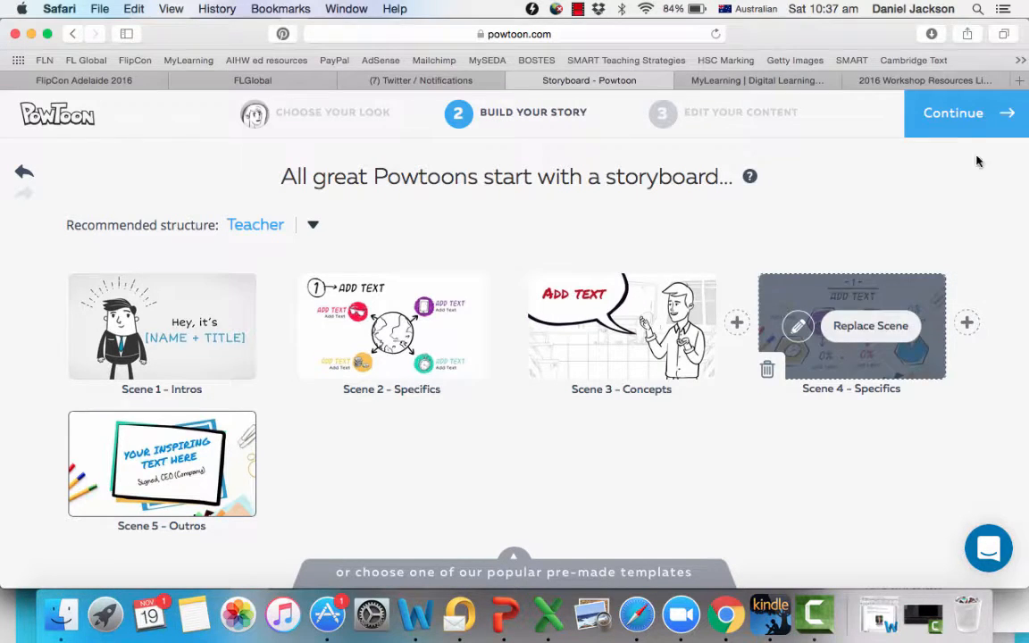
Step: Continue from the storyboard to the content editor and look through the generated slides
left_click(964, 124)
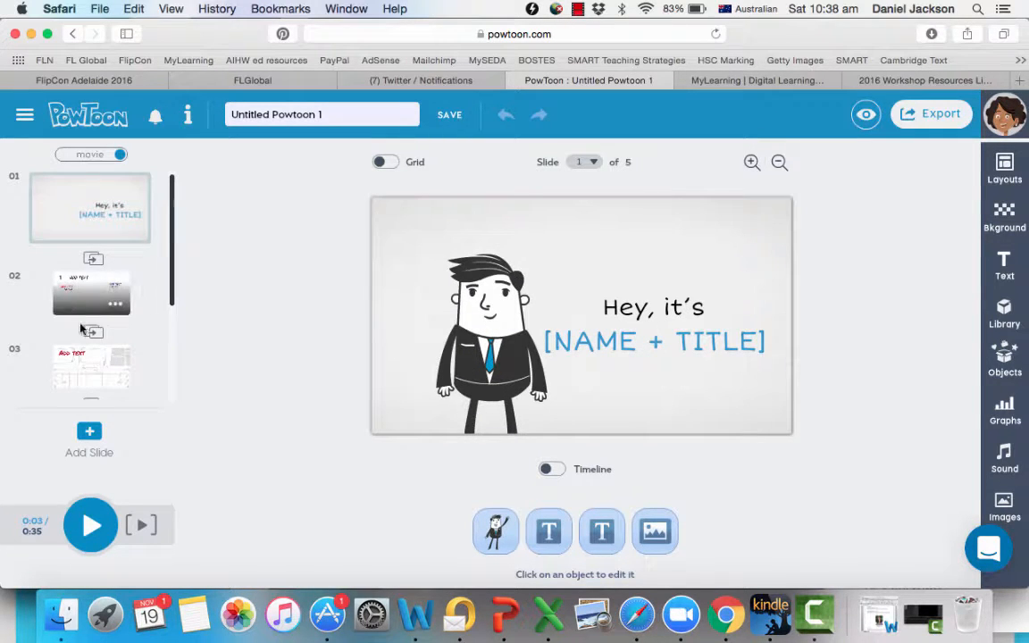
left_click_drag(172, 271, 161, 378)
mouse_move(143, 365)
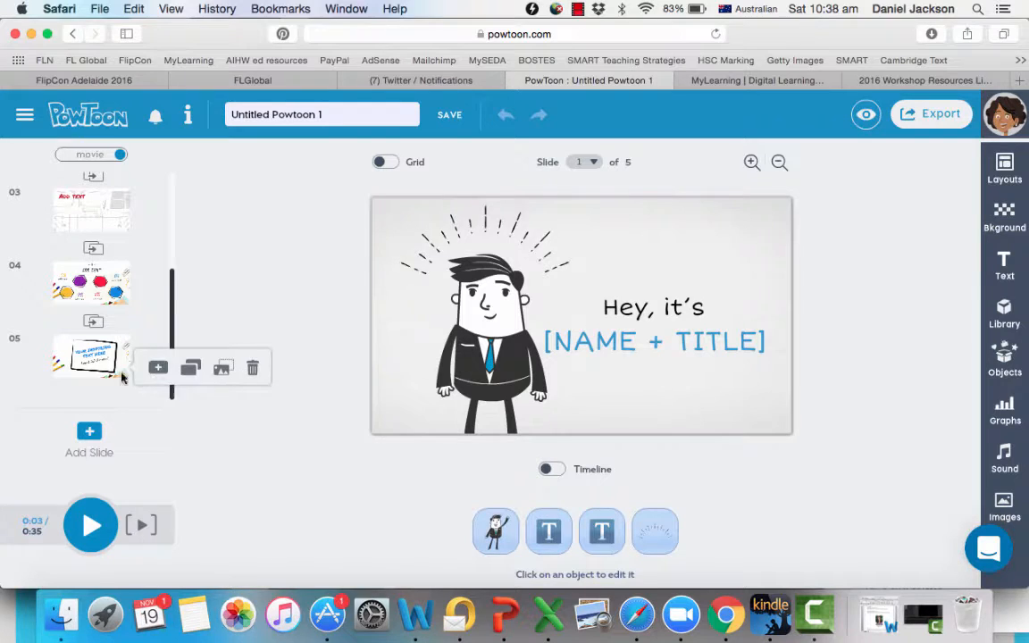
scroll(161, 317, "up", 5)
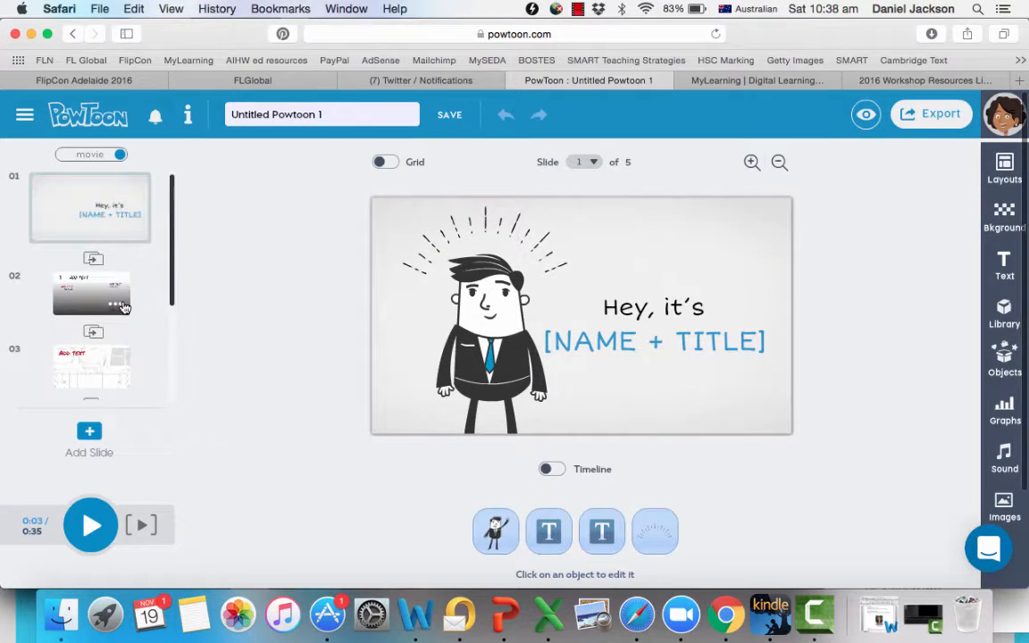
mouse_move(120, 304)
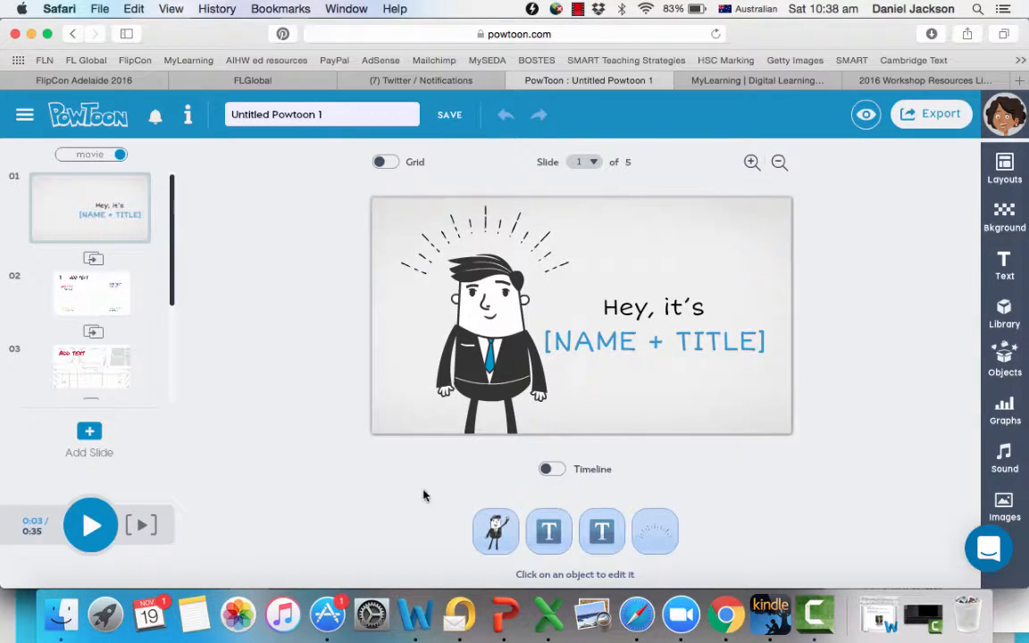
Step: Turn on the timeline and play the presentation from the start of slide 1 into slide 2, pausing it there
left_click(554, 471)
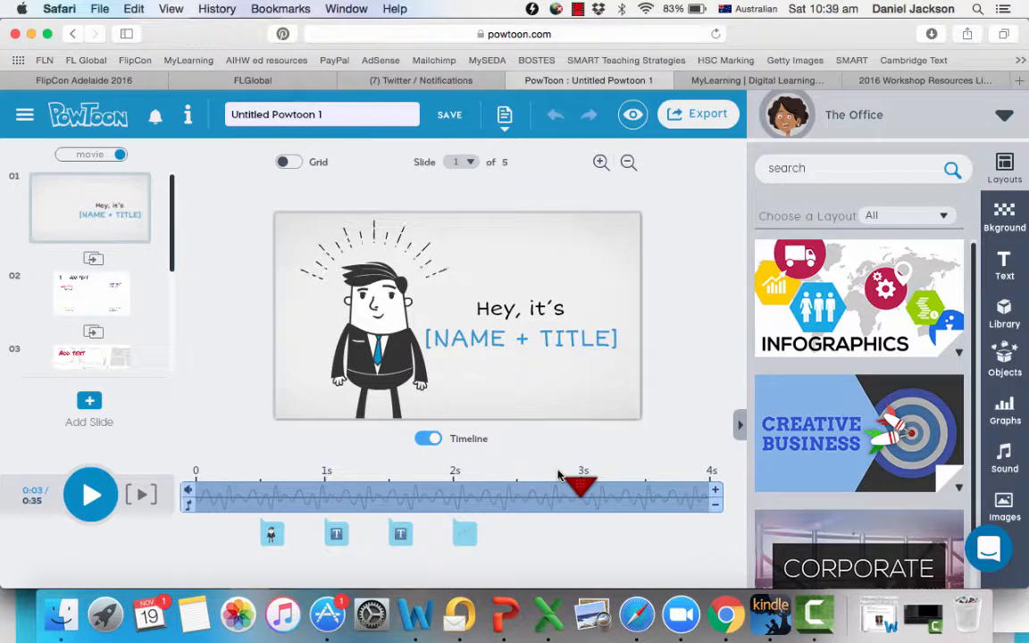
left_click(199, 482)
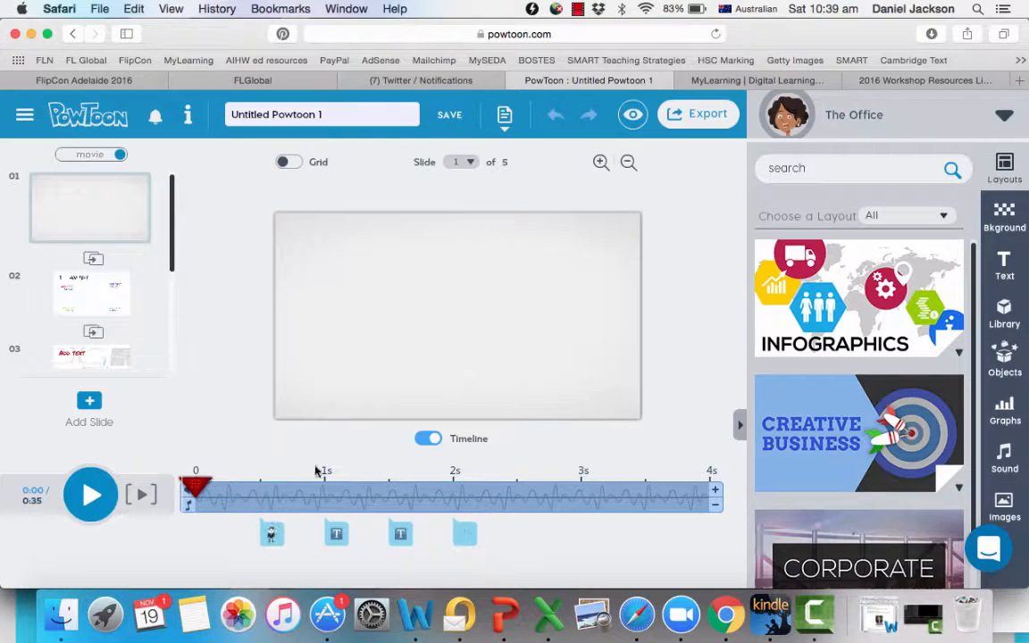
left_click(90, 501)
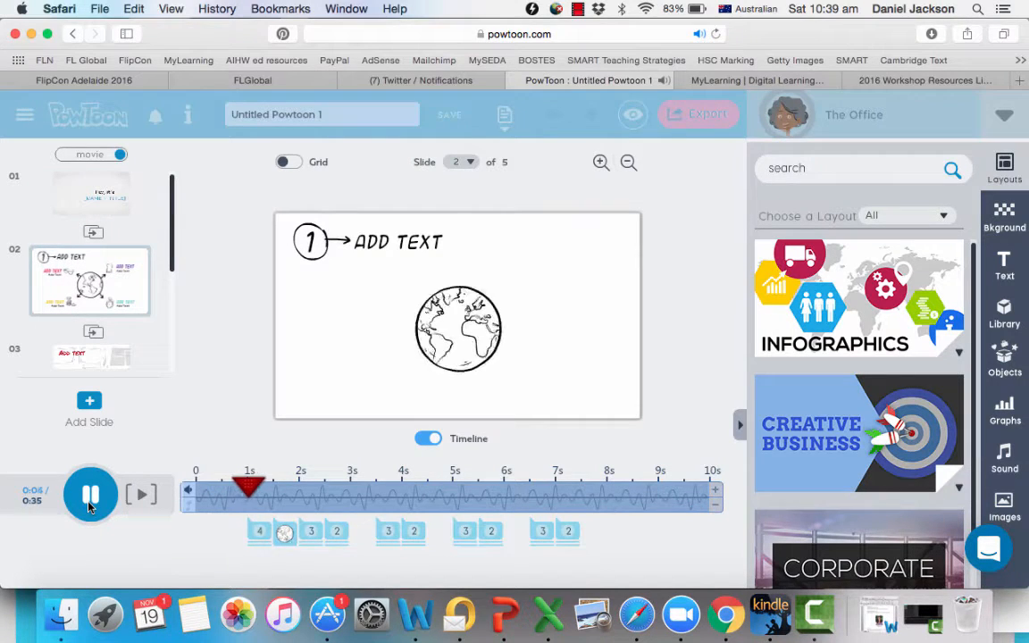
left_click(89, 500)
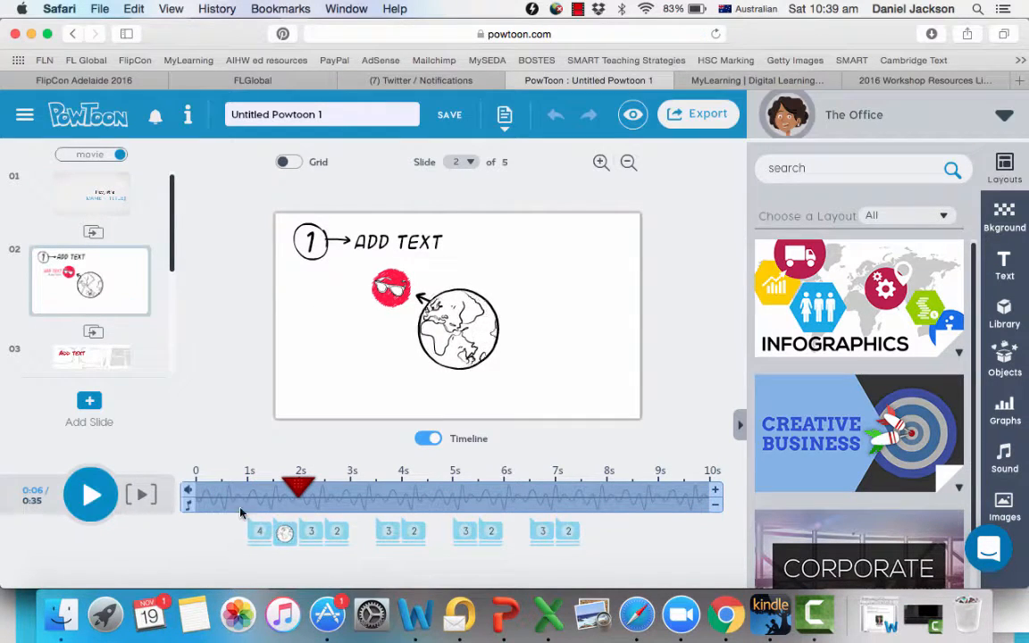
Step: Return to slide 1 and examine the voice-over and music track options in the Sound Manager, closing it without applying changes
mouse_move(111, 204)
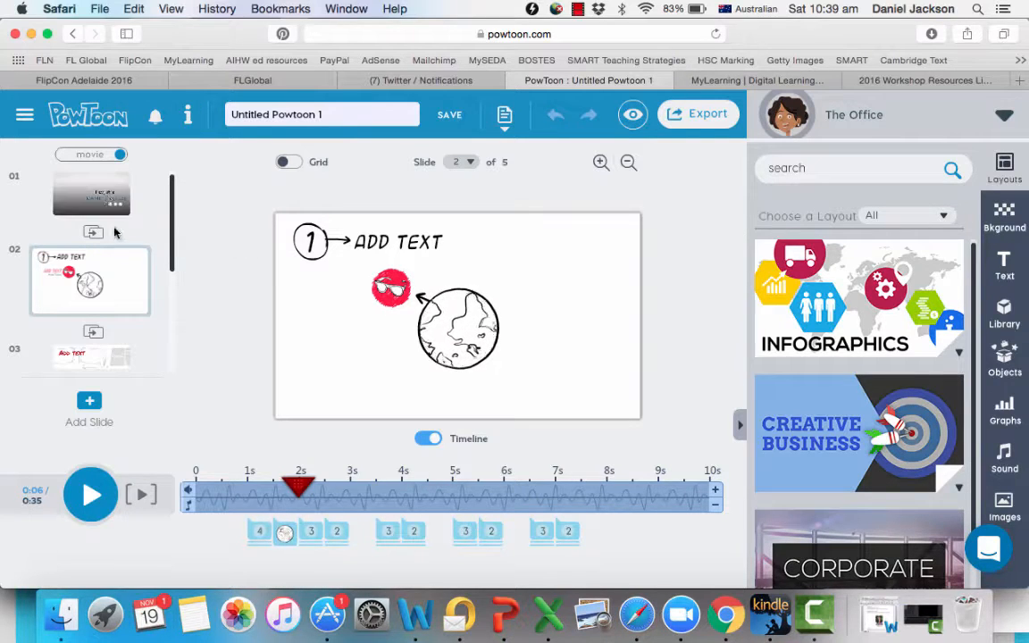
left_click(106, 206)
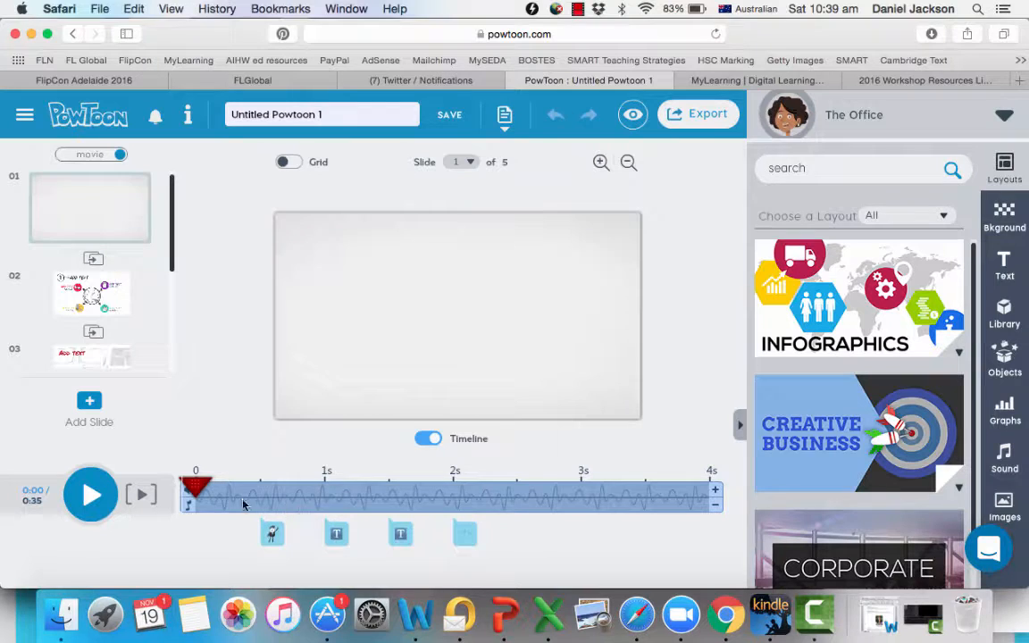
left_click(194, 488)
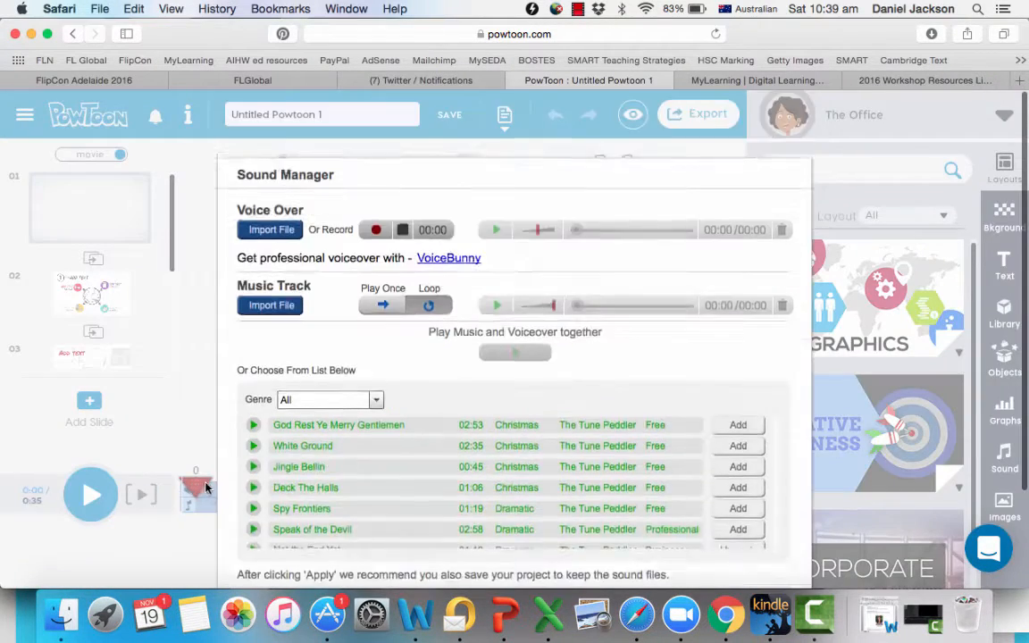
left_click(207, 488)
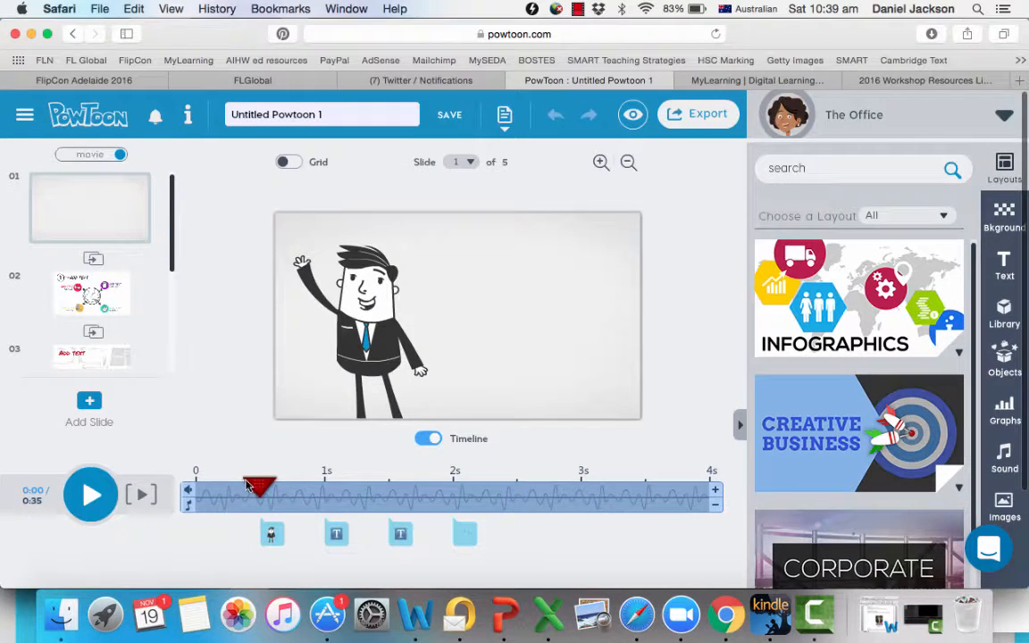
left_click(189, 510)
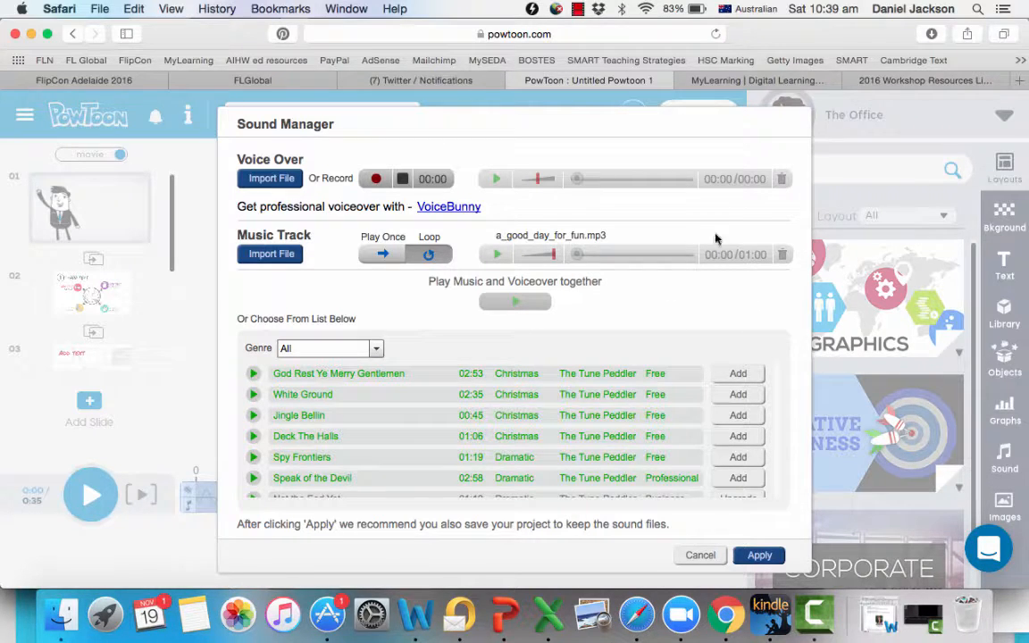
left_click(697, 555)
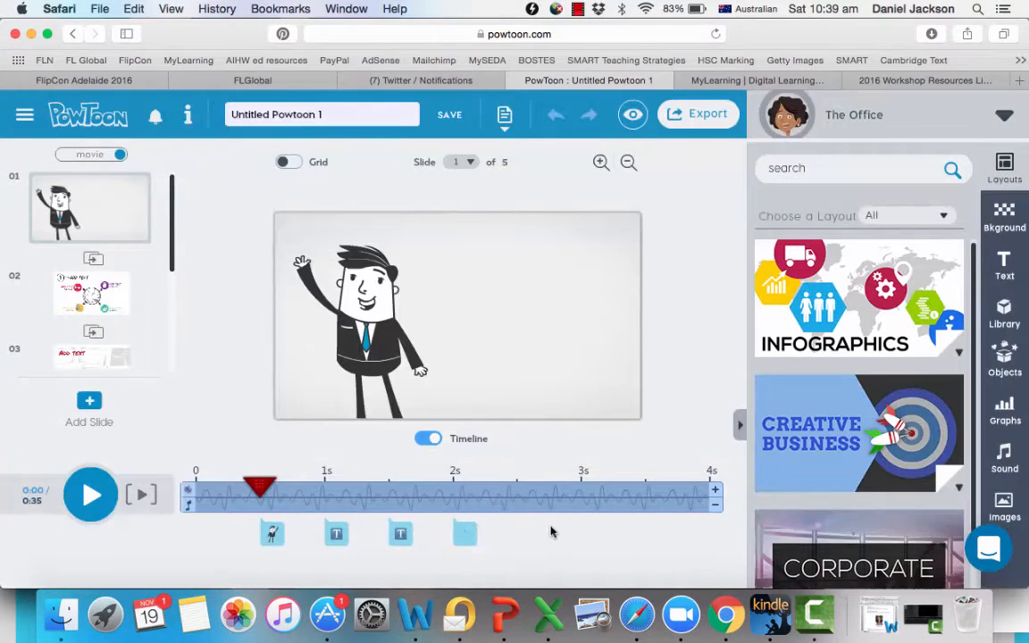
Step: Preview several text effects for the "Hey, it's" text on slide 1 and apply the Hand writing effect
left_click_drag(240, 499, 330, 487)
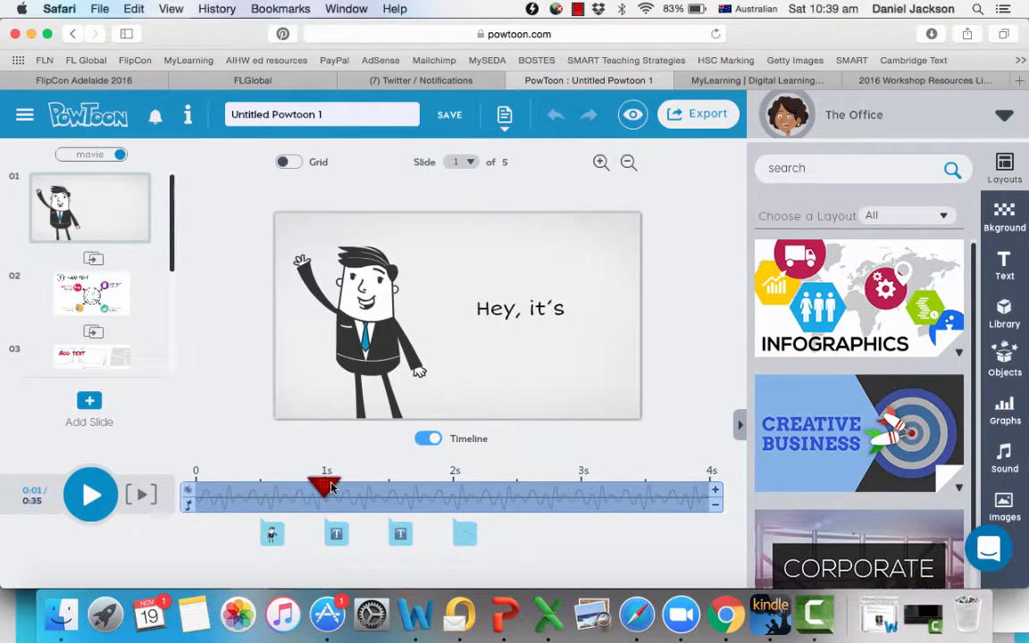
left_click(337, 536)
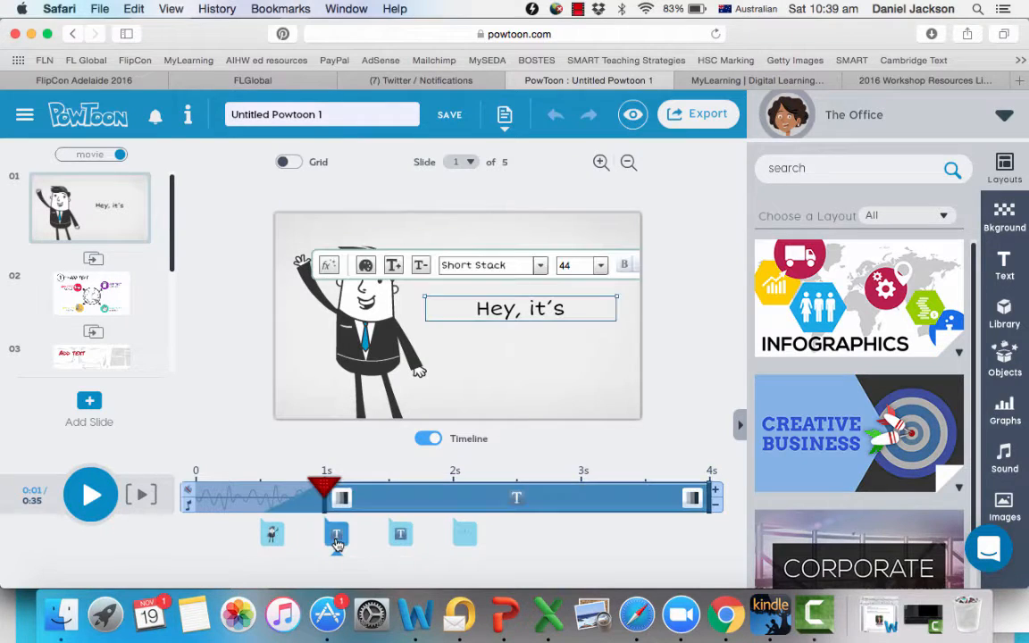
double_click(524, 316)
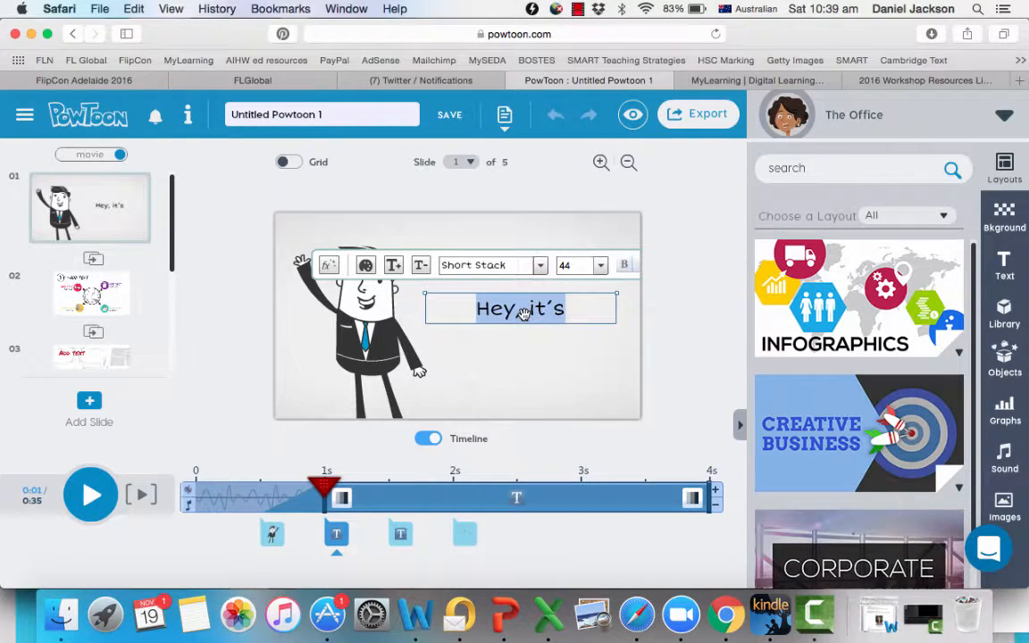
left_click(366, 266)
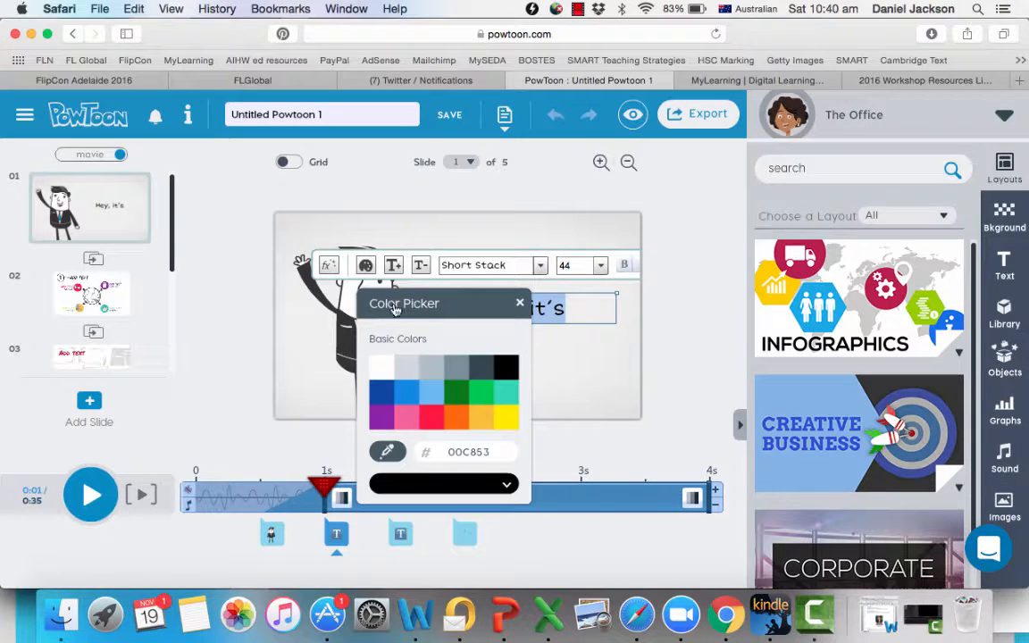
left_click(328, 267)
left_click(328, 267)
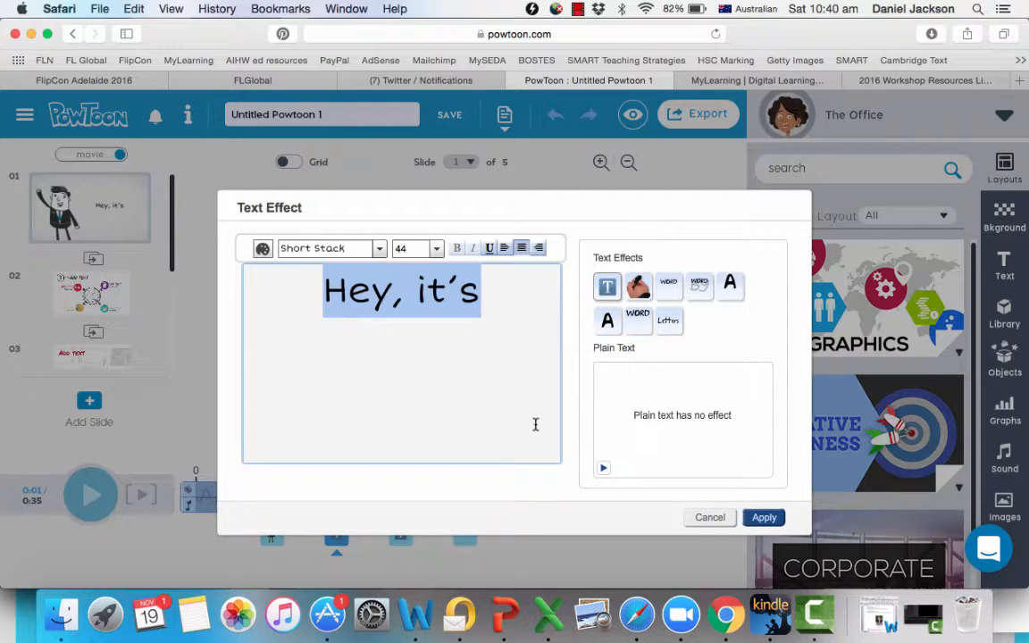
left_click(638, 288)
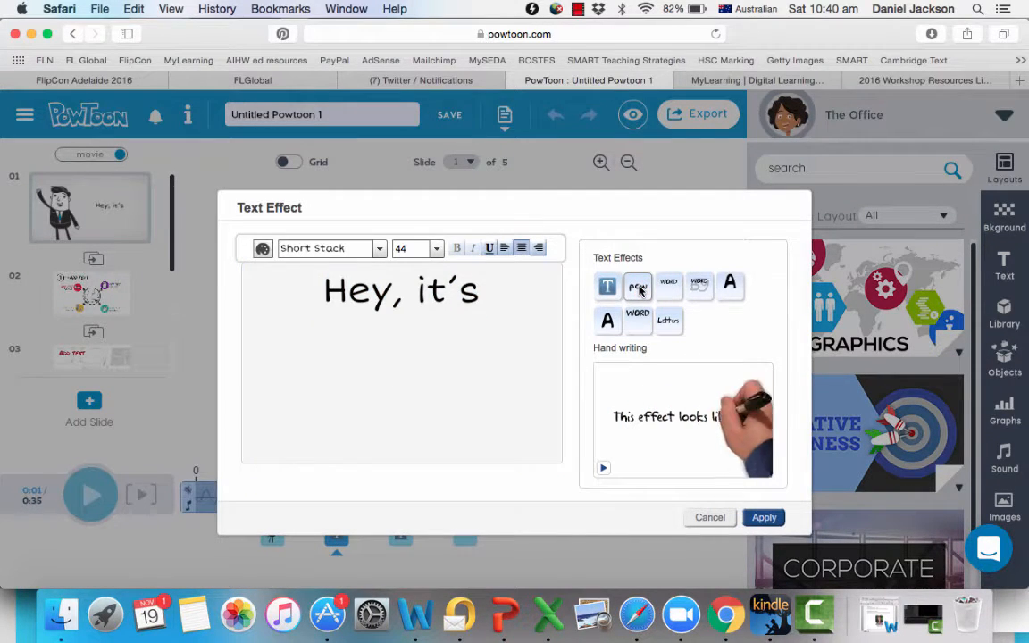
left_click(667, 288)
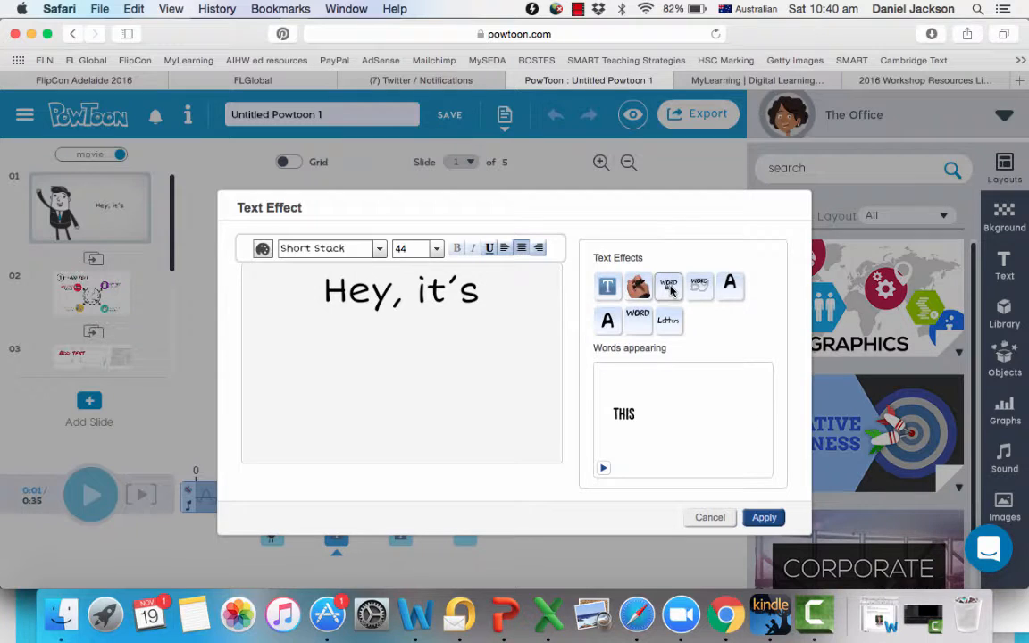
left_click(700, 287)
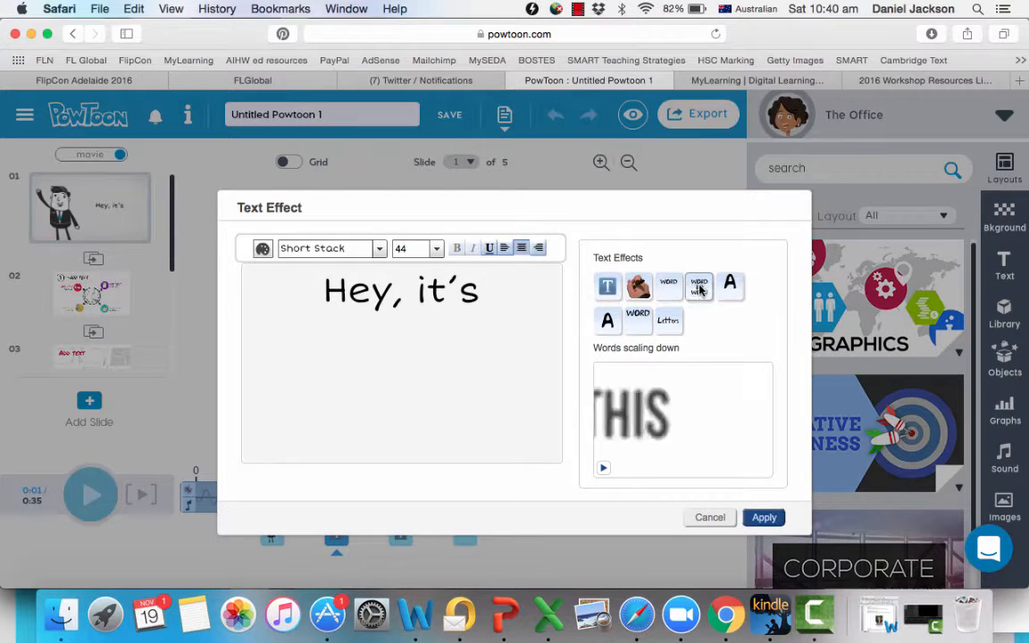
left_click(730, 286)
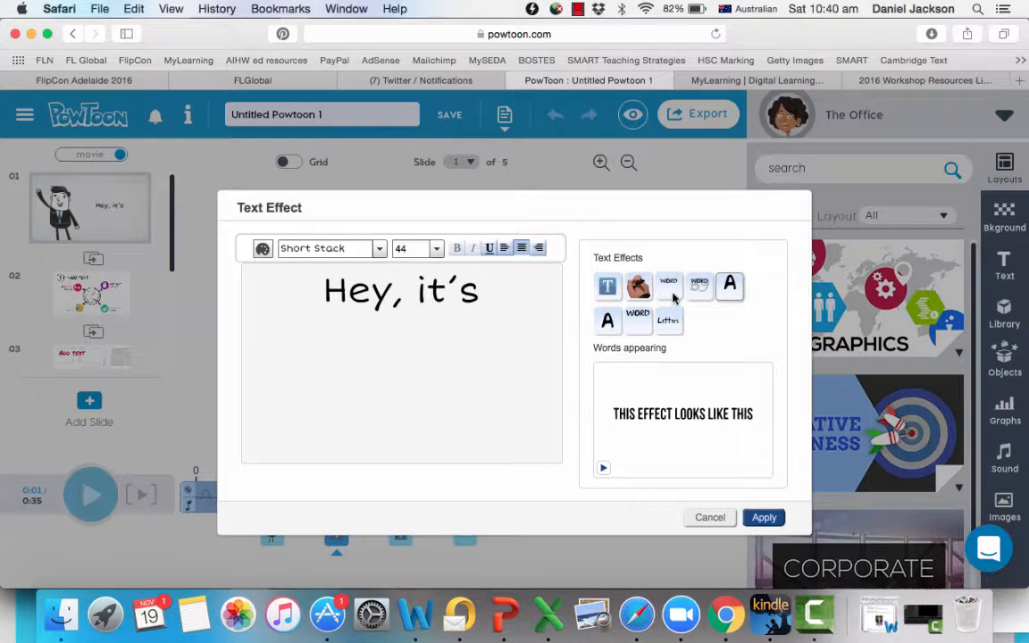
left_click(646, 294)
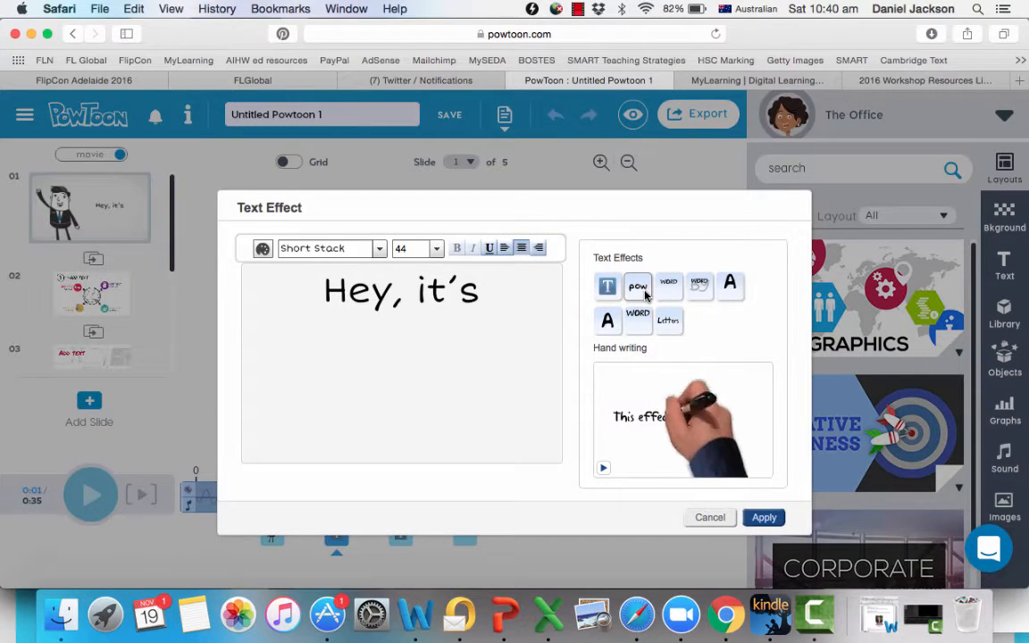
left_click(764, 518)
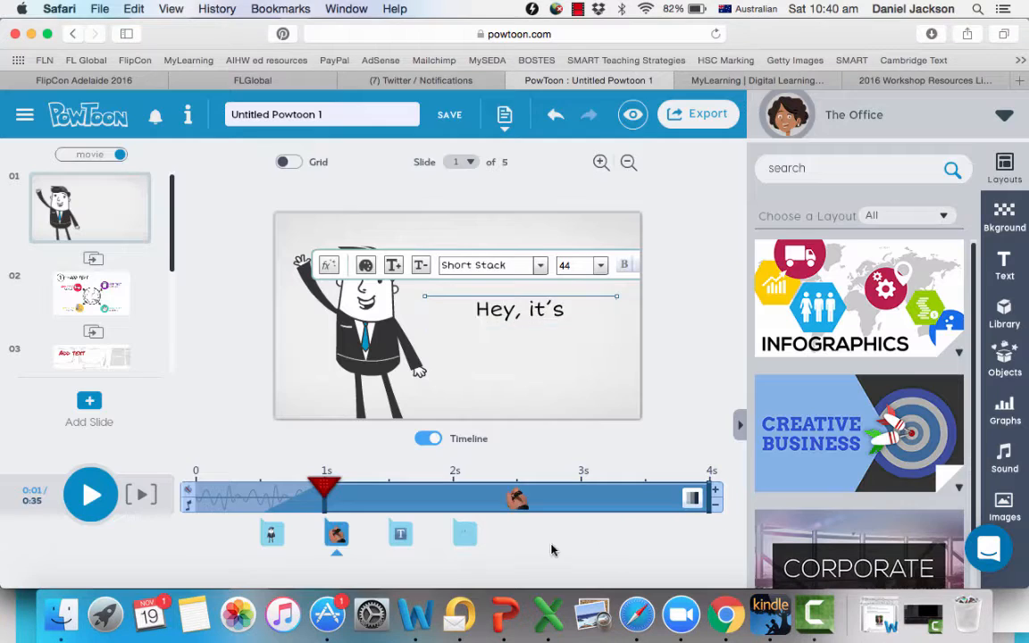
Step: Play slide 1 from before the "Hey, it's" text appears to preview its handwriting effect, and pause playback
left_click(259, 487)
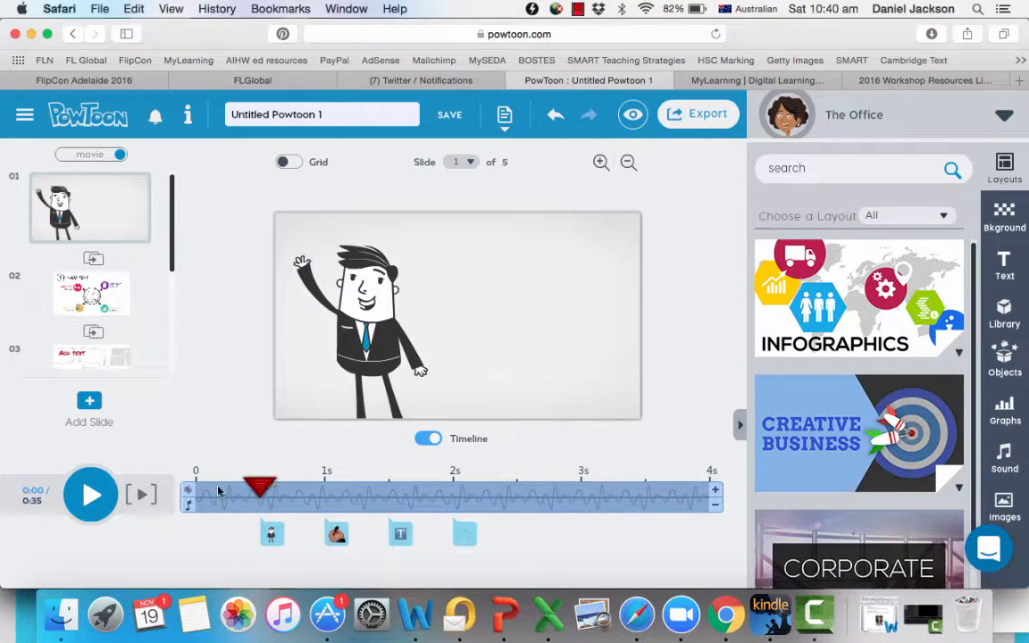
left_click(95, 500)
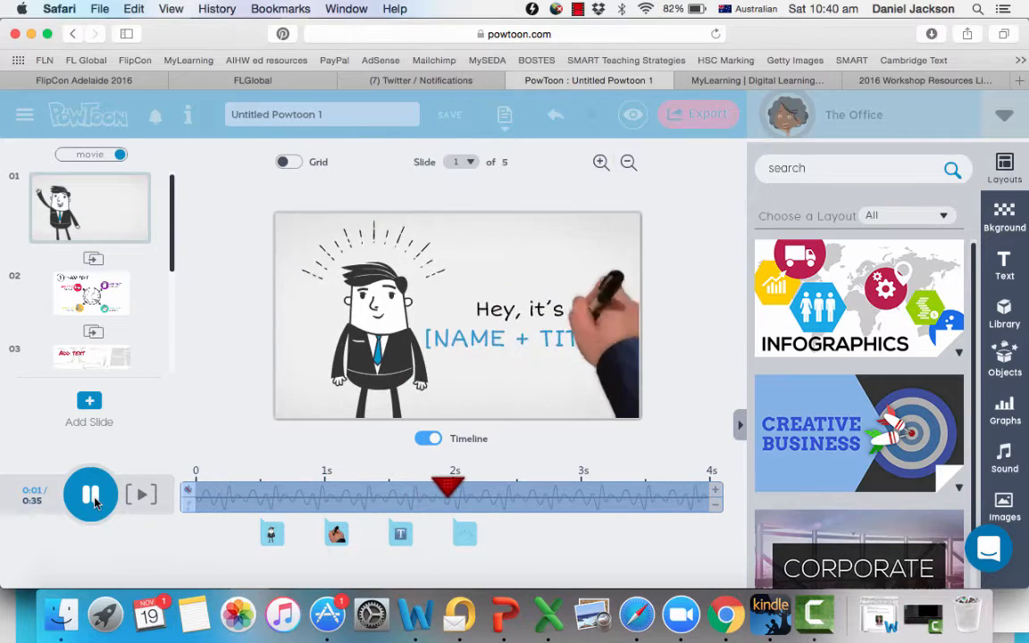
left_click(91, 496)
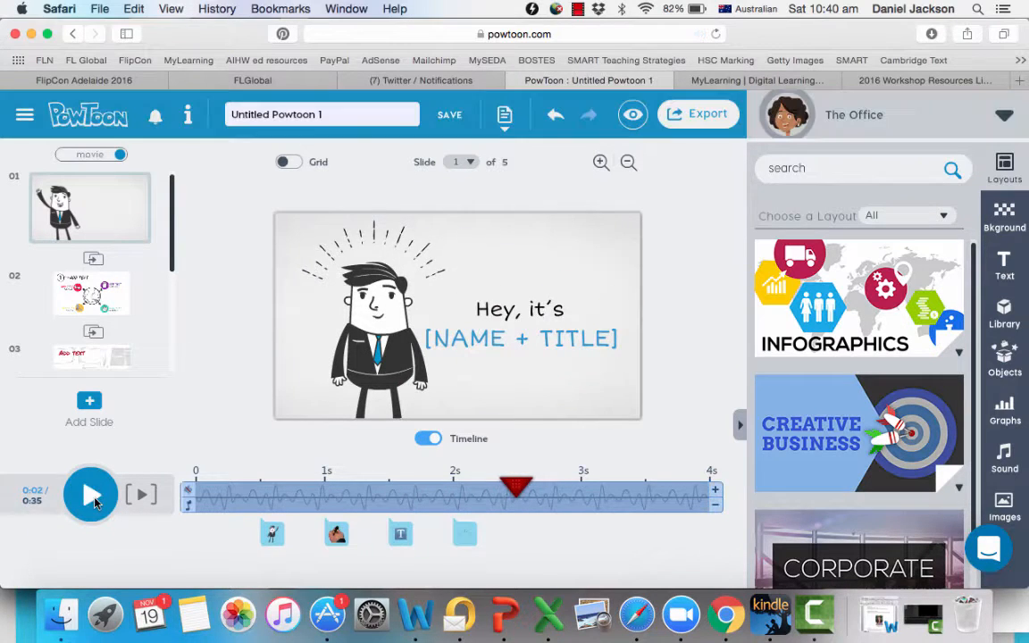
Step: Replace the "[NAME + TITLE]" placeholder on slide 1 with "How to use powtoons"
left_click(468, 534)
left_click(401, 535)
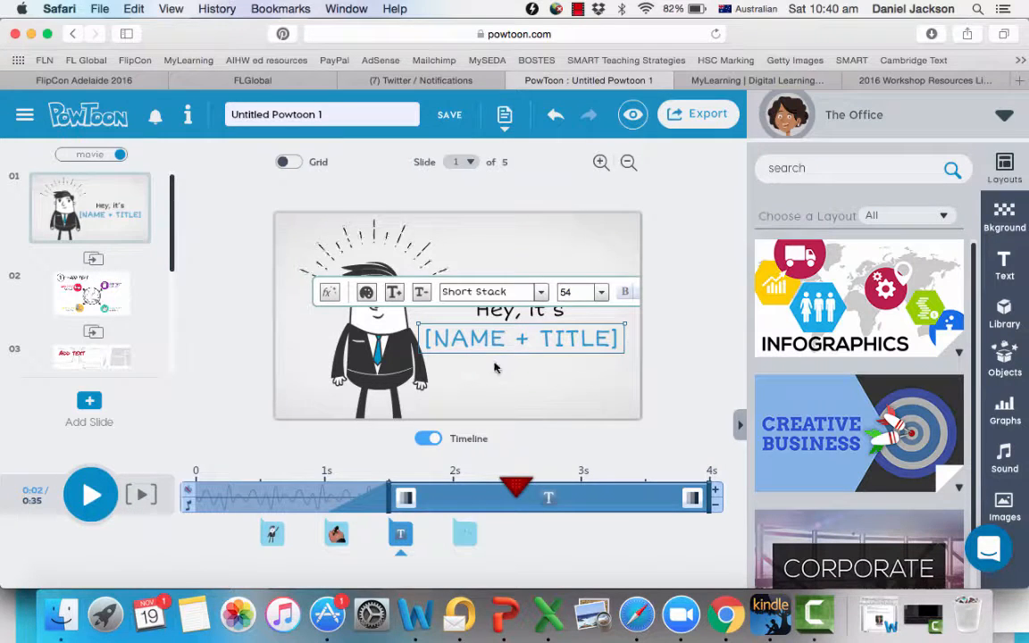
double_click(525, 343)
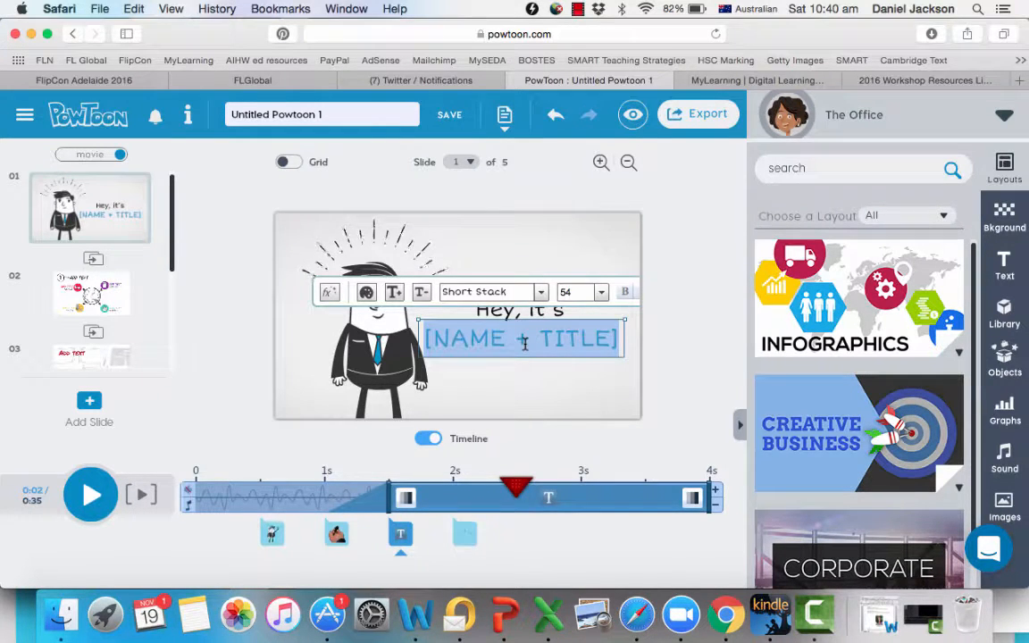
type("How to use Po")
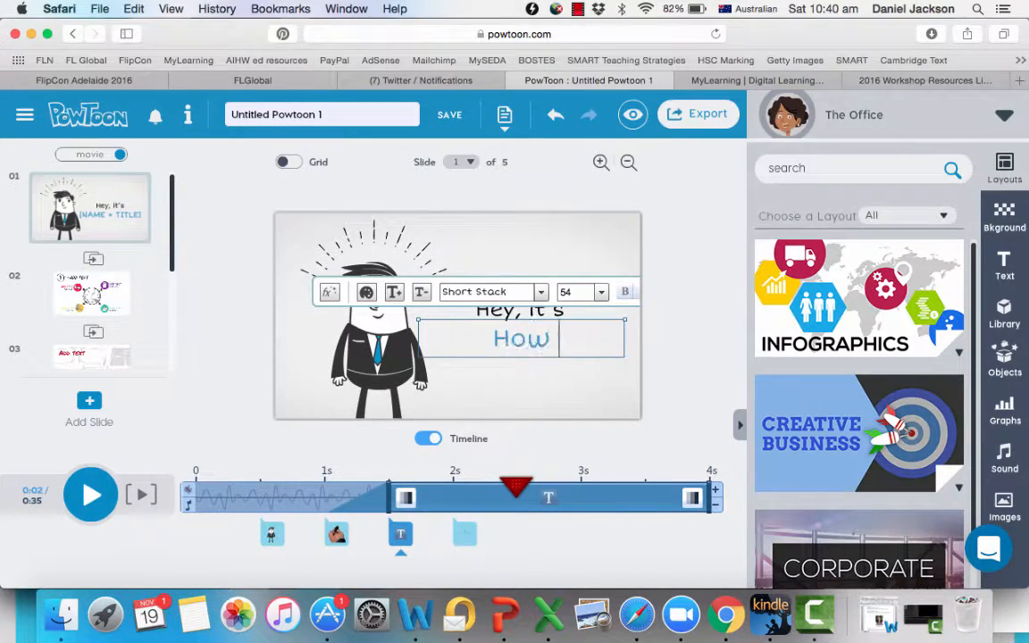
key("BackSpace")
key("BackSpace")
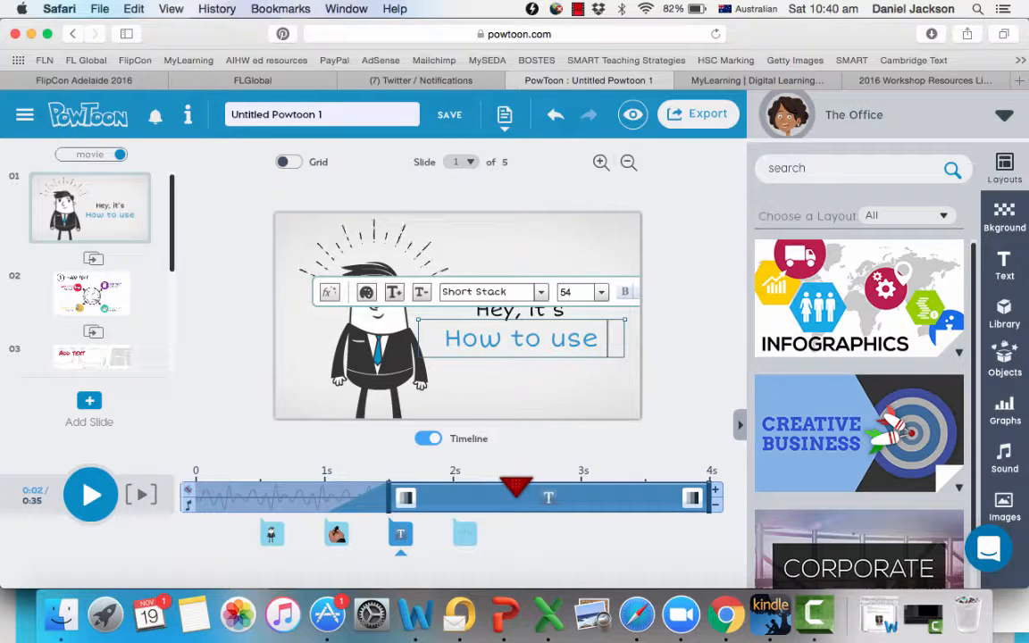
type("powtoons")
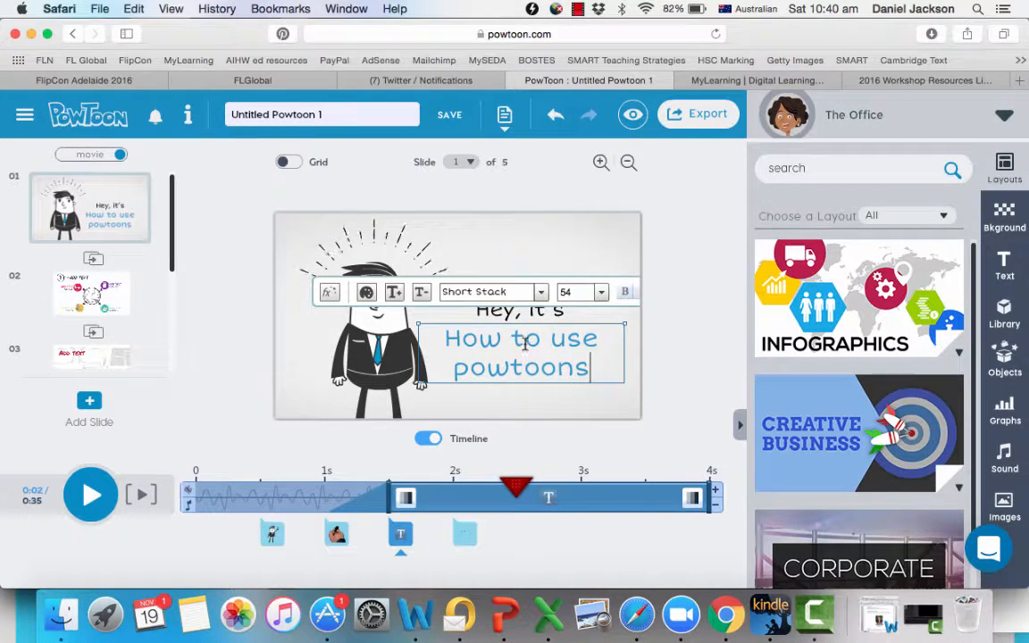
Step: Try the Down entrance effect on the burst lines above the man's head on slide 1, and restore Pop
left_click(468, 545)
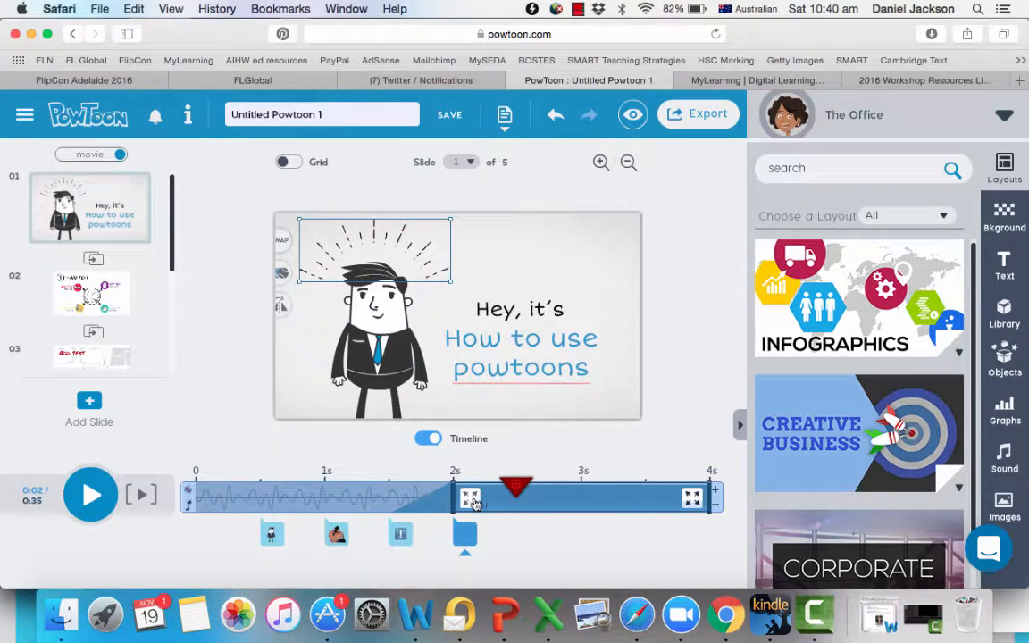
left_click(471, 503)
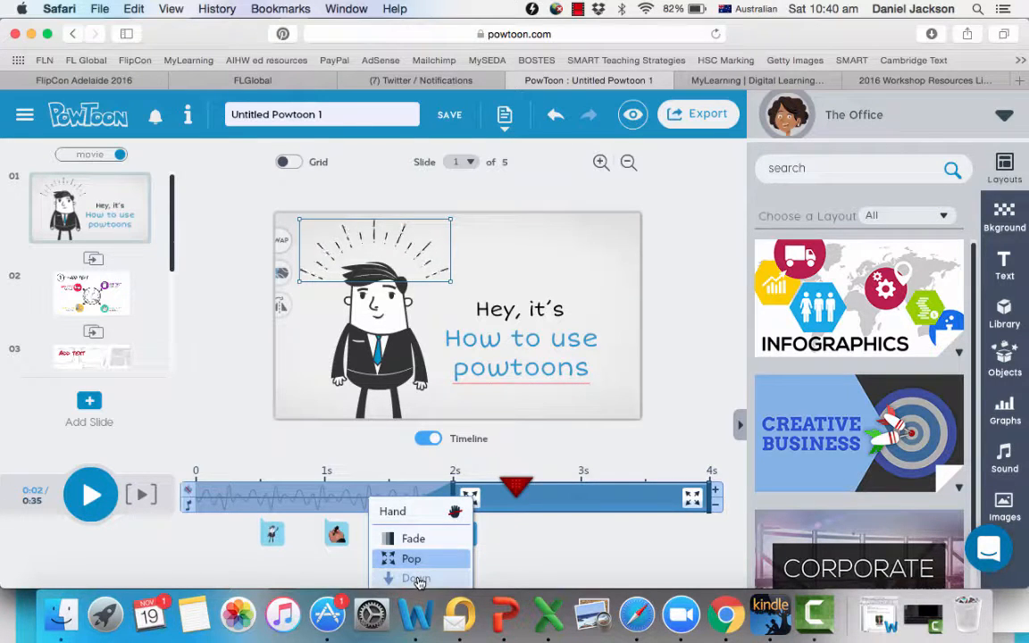
left_click(417, 579)
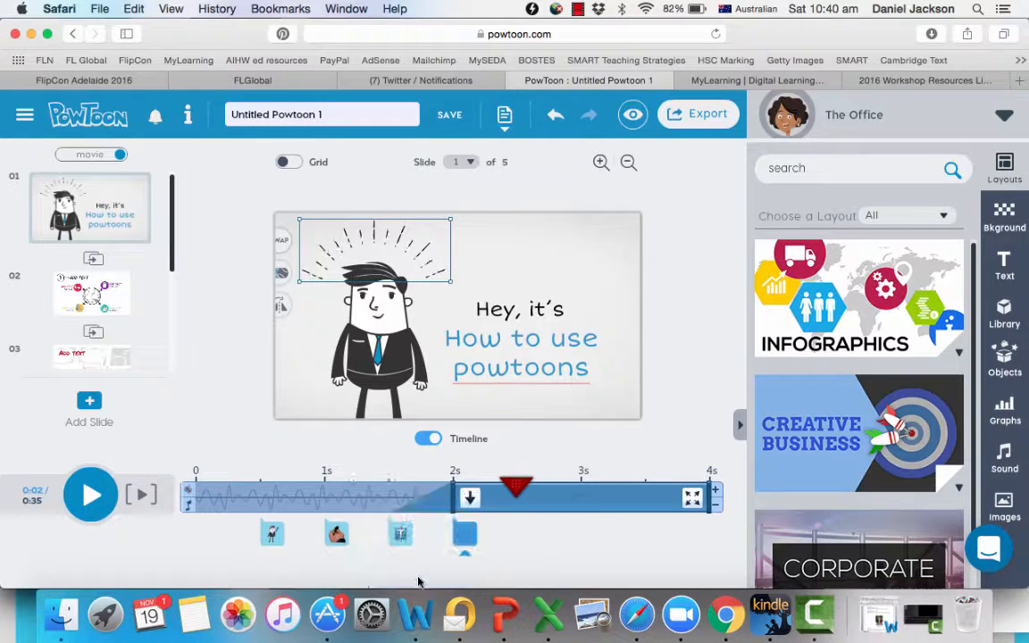
left_click(470, 498)
left_click(418, 559)
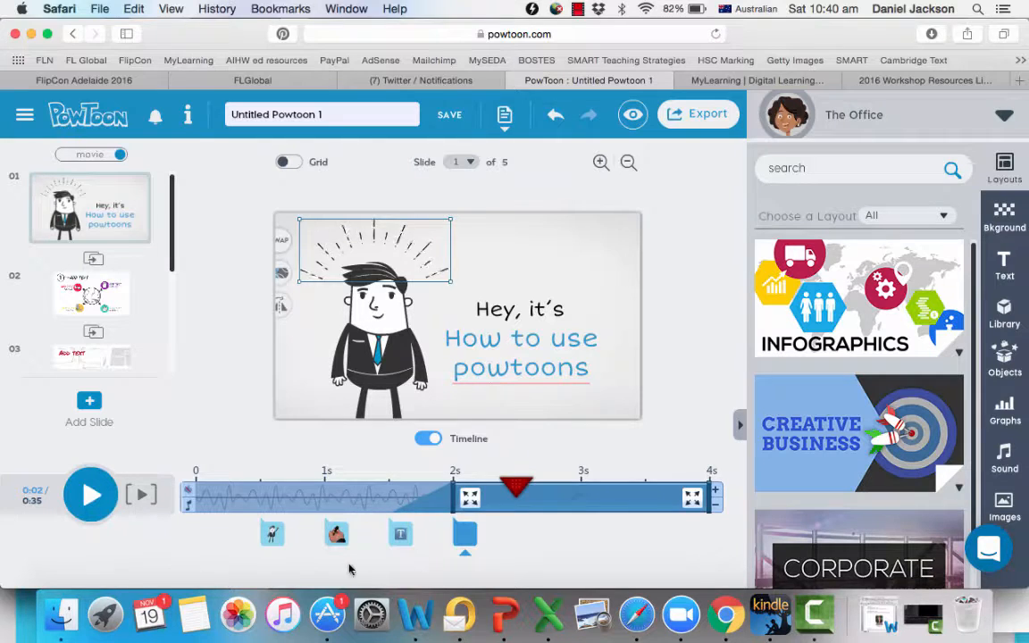
left_click(308, 565)
Step: Set the entrance effect of the suited man on slide 1 to Right
left_click(270, 533)
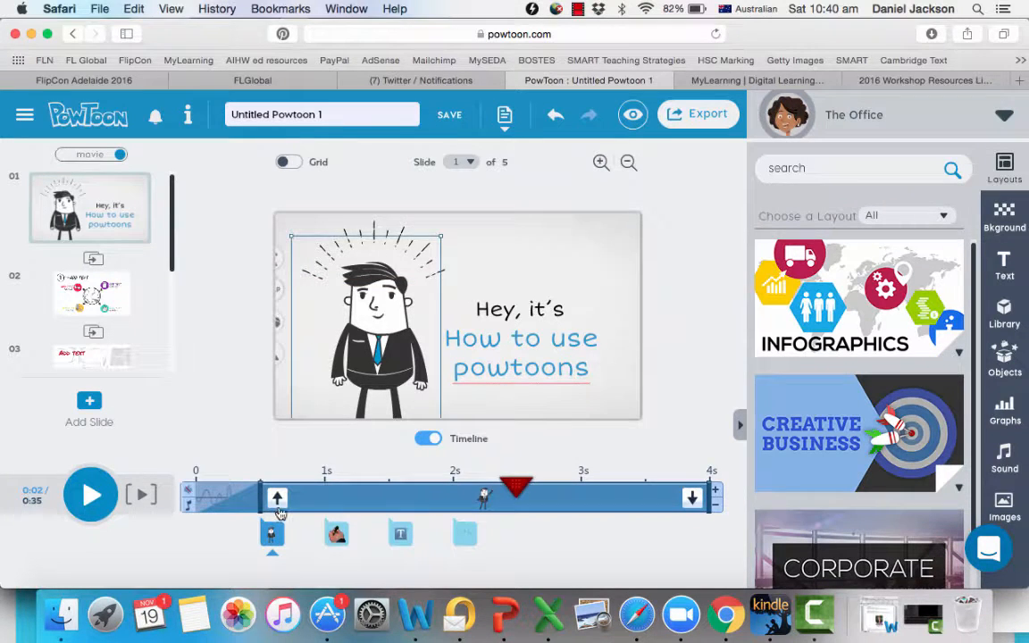
left_click(277, 498)
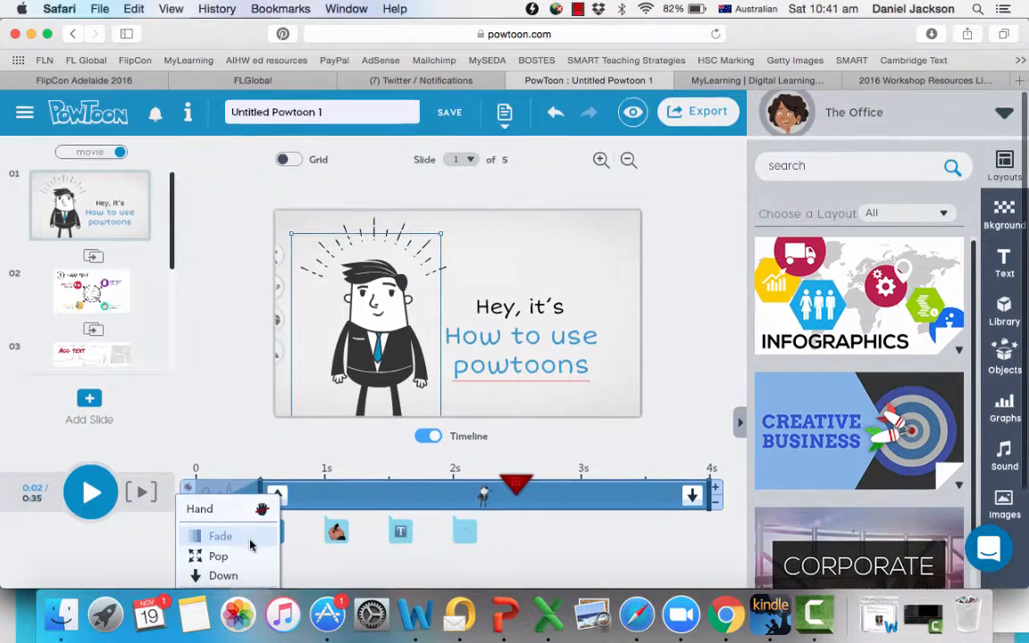
scroll(251, 545, "down", 2)
scroll(251, 545, "down", 1)
scroll(251, 545, "down", 2)
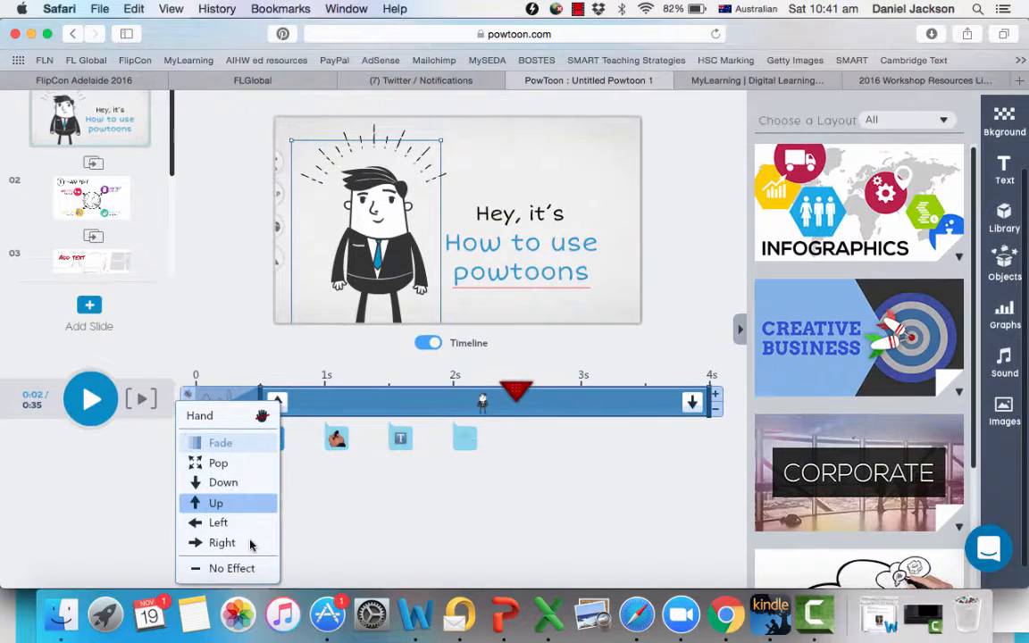
left_click(231, 543)
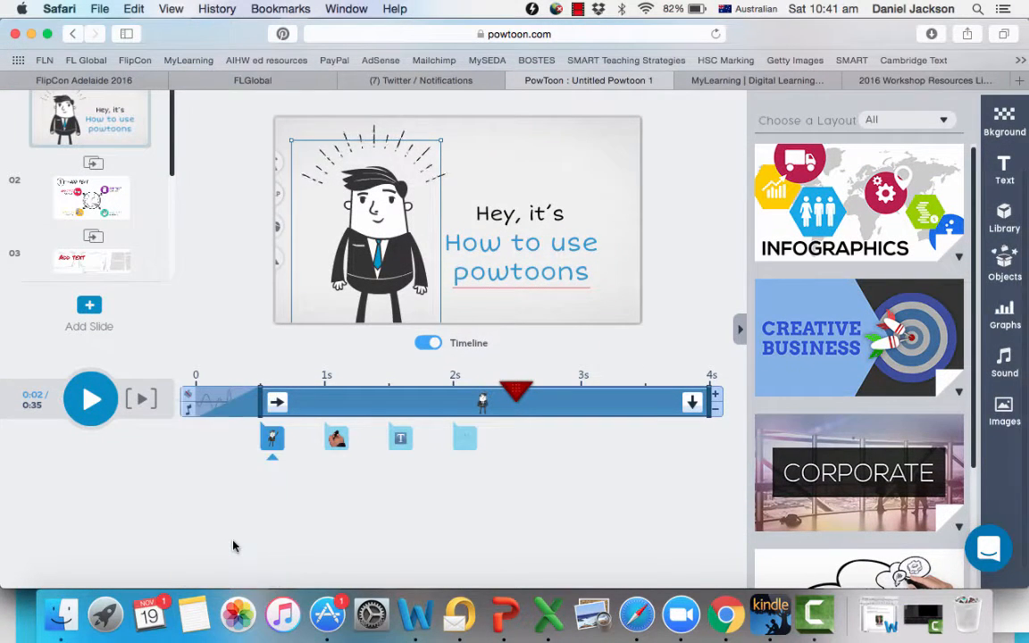
Step: Play the Powtoon from the start of slide 1 to preview the entrance effects, pausing early in slide 2
left_click(230, 382)
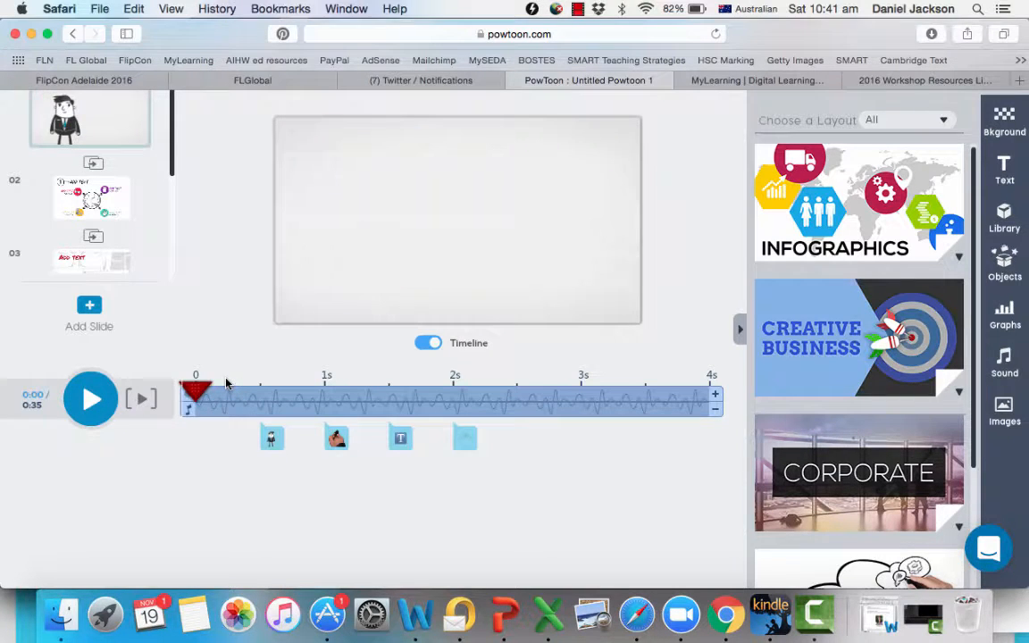
left_click(98, 399)
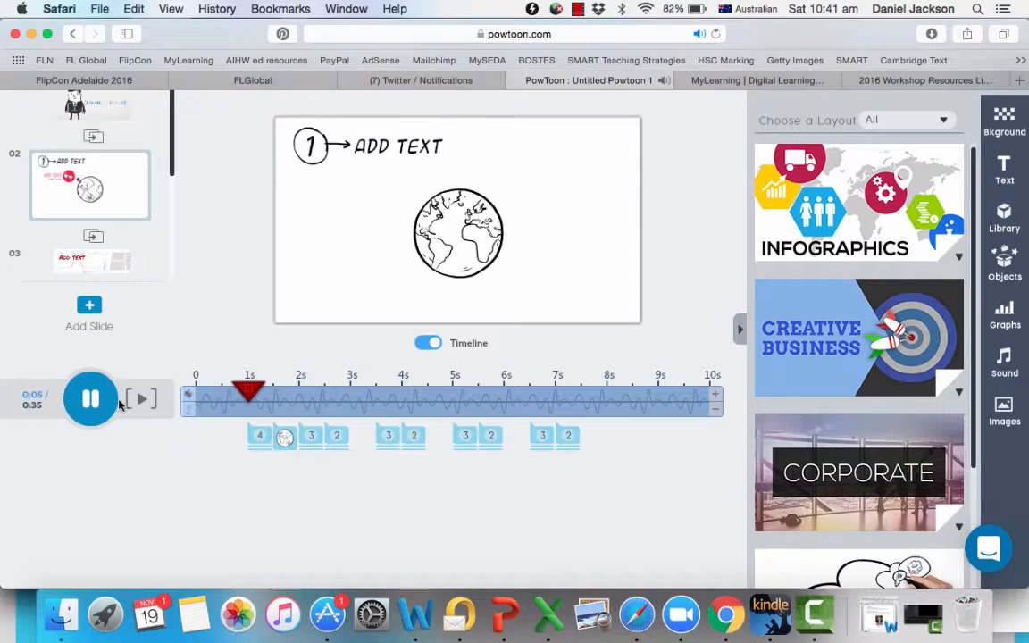
left_click(91, 398)
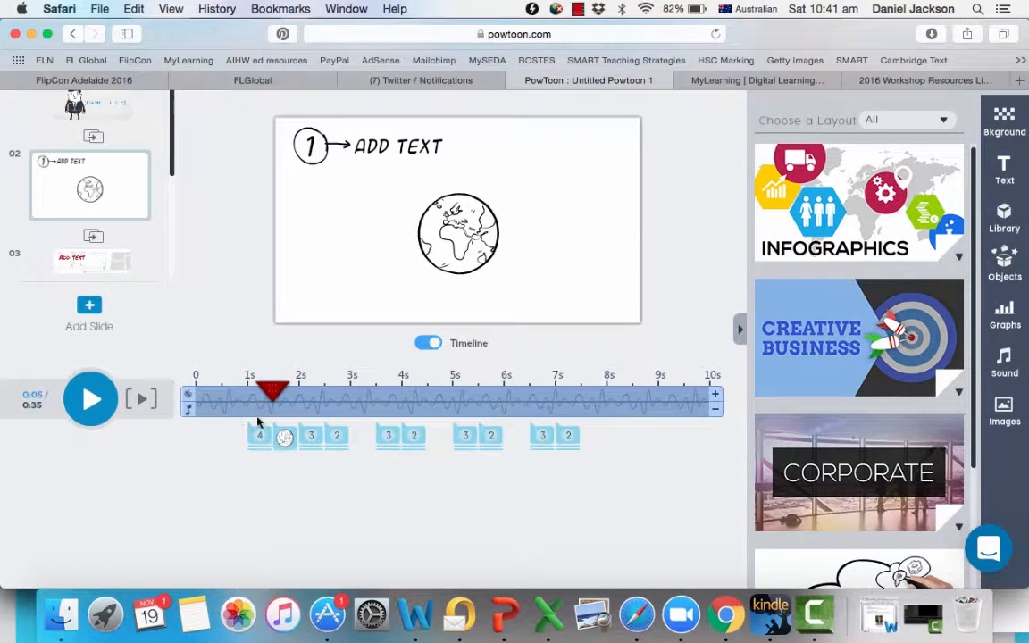
Step: Examine the four grouped heading objects that appear at 1 second on slide 2, selecting each one individually
left_click(259, 438)
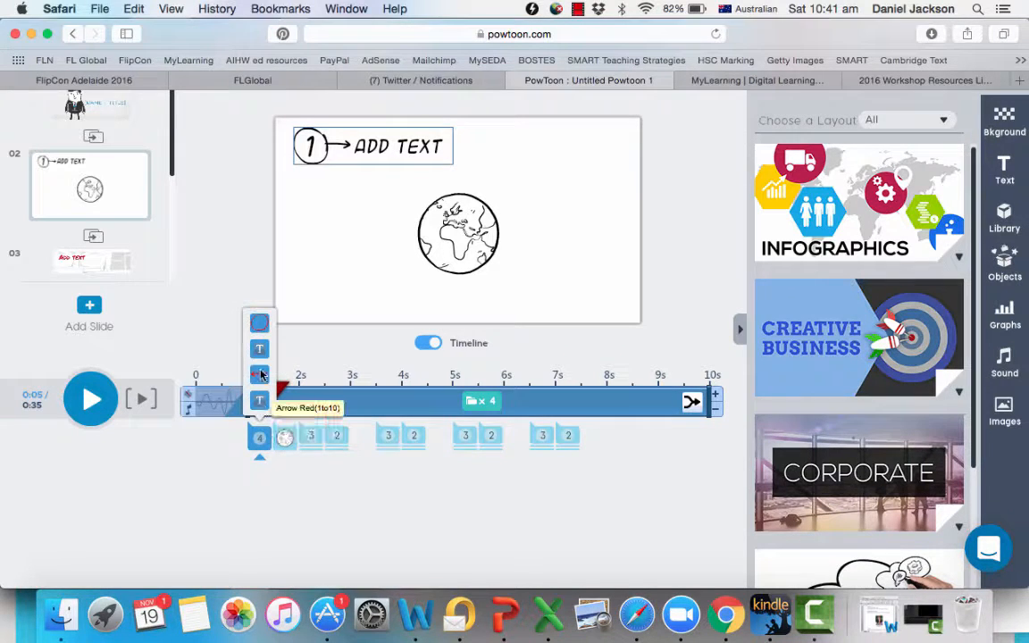
left_click(259, 325)
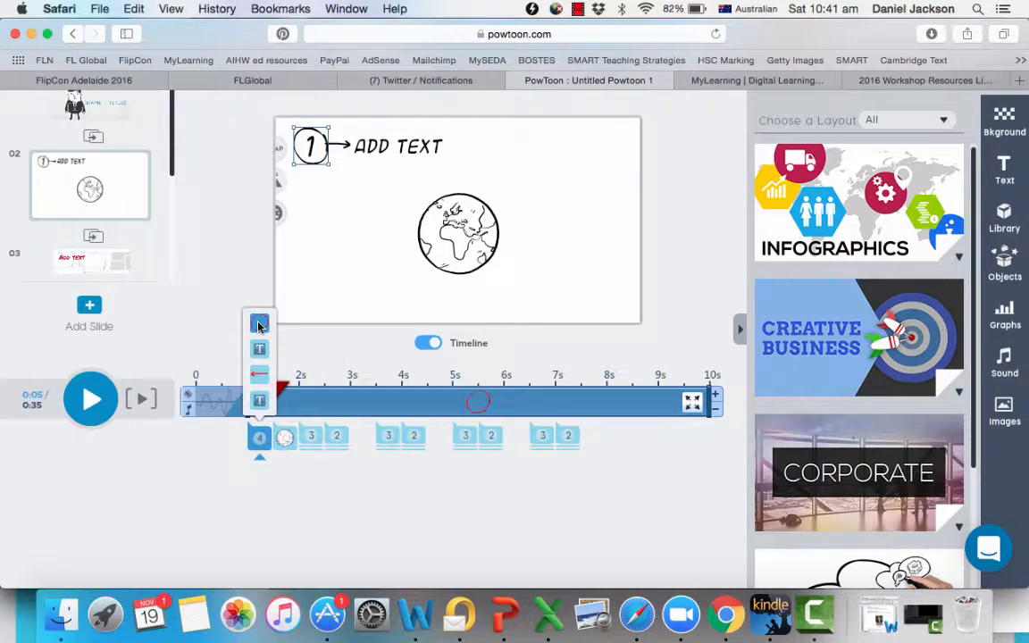
left_click(259, 351)
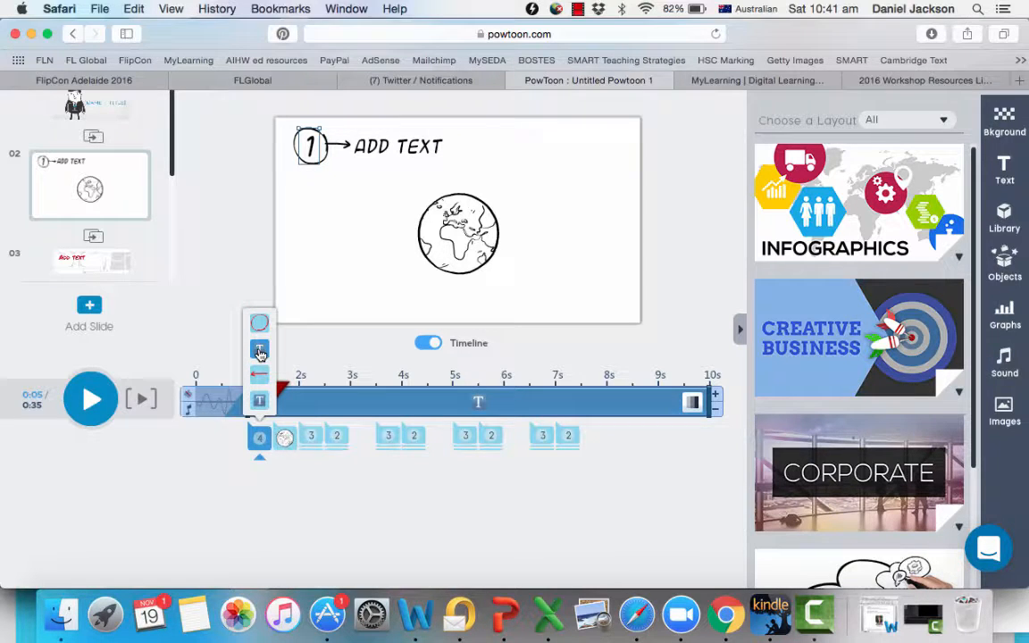
left_click(259, 377)
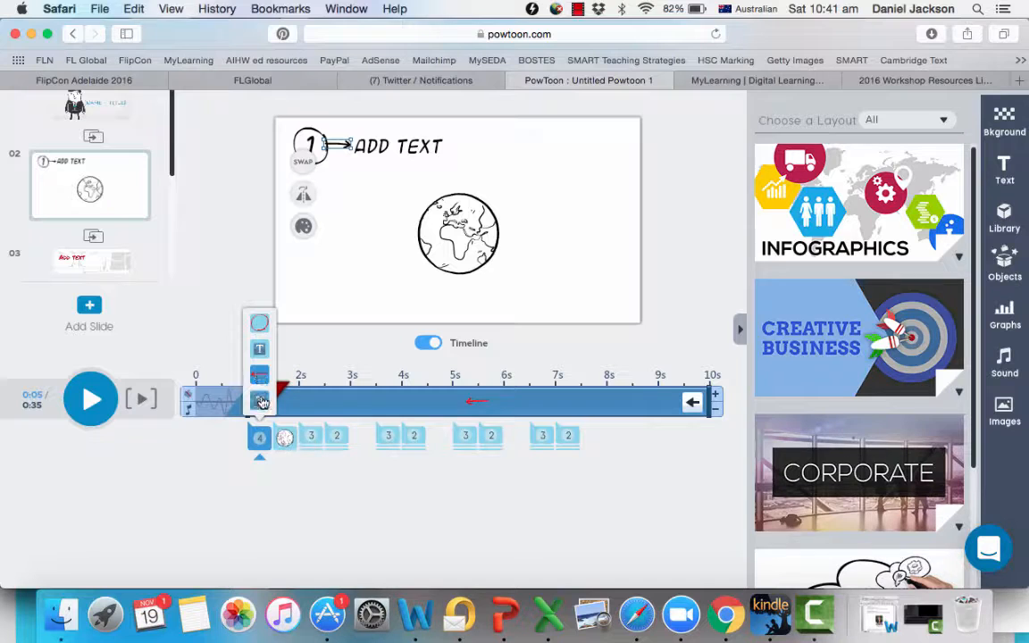
left_click(260, 401)
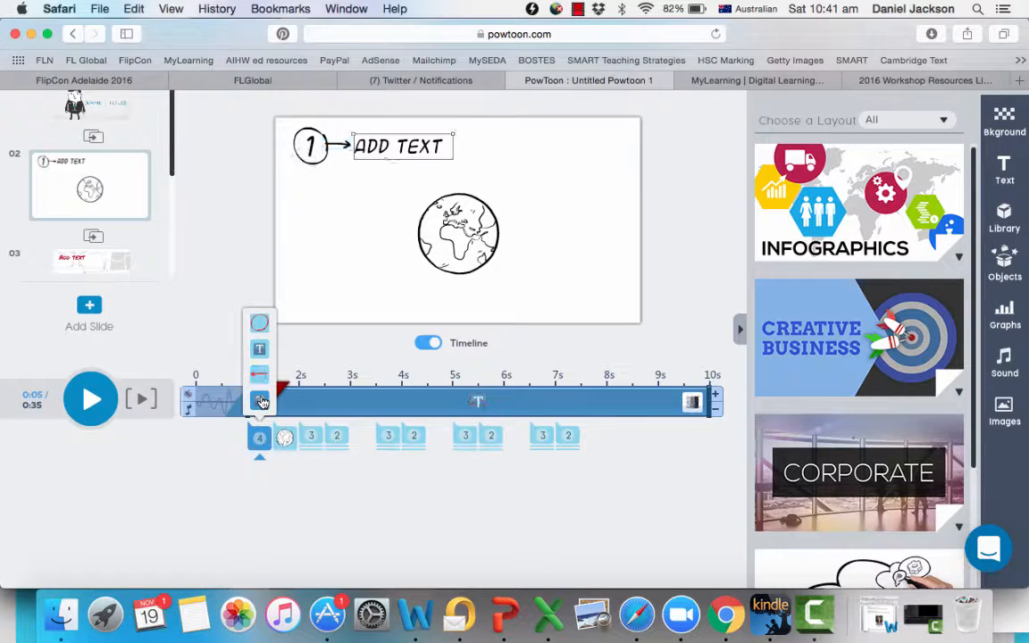
left_click(361, 273)
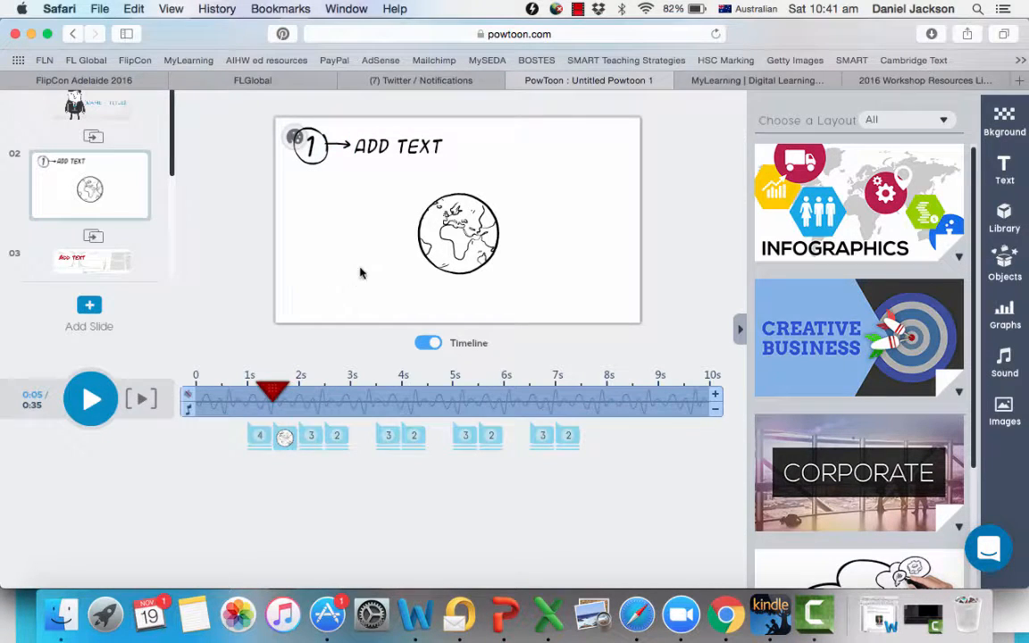
Step: Replace the "ADD TEXT" heading beside the circled 1 on slide 2 with "AEROBIC TRAINING"
left_click(384, 143)
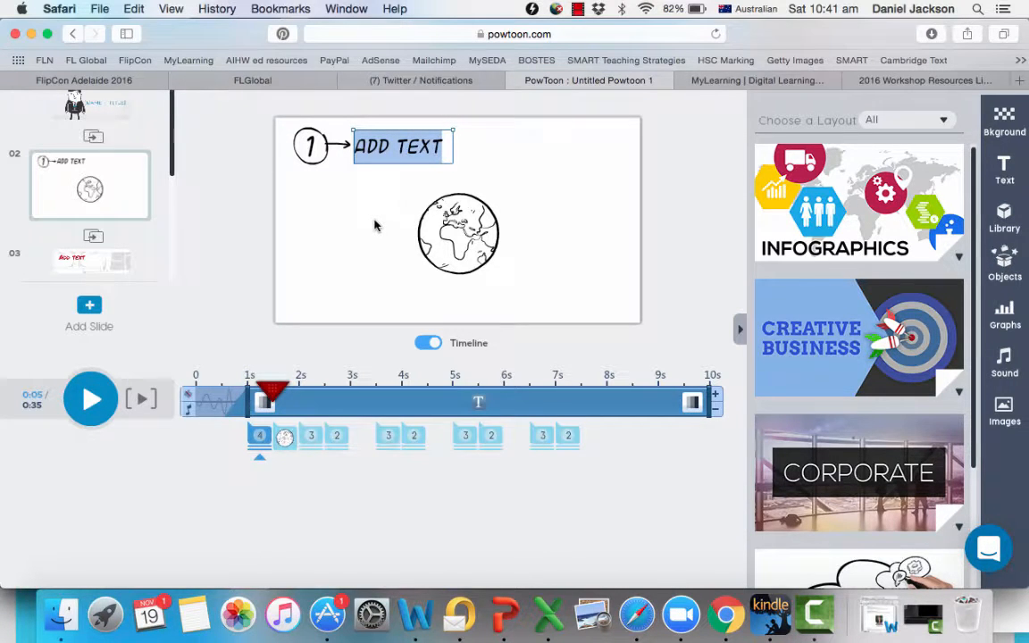
type("AE")
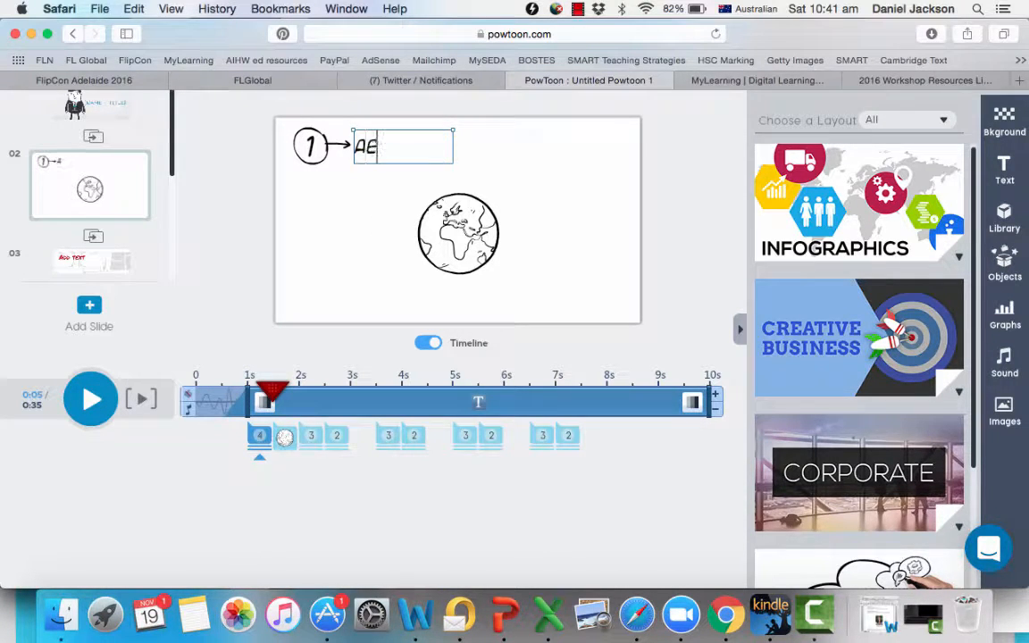
type("ROBIC TRAINING")
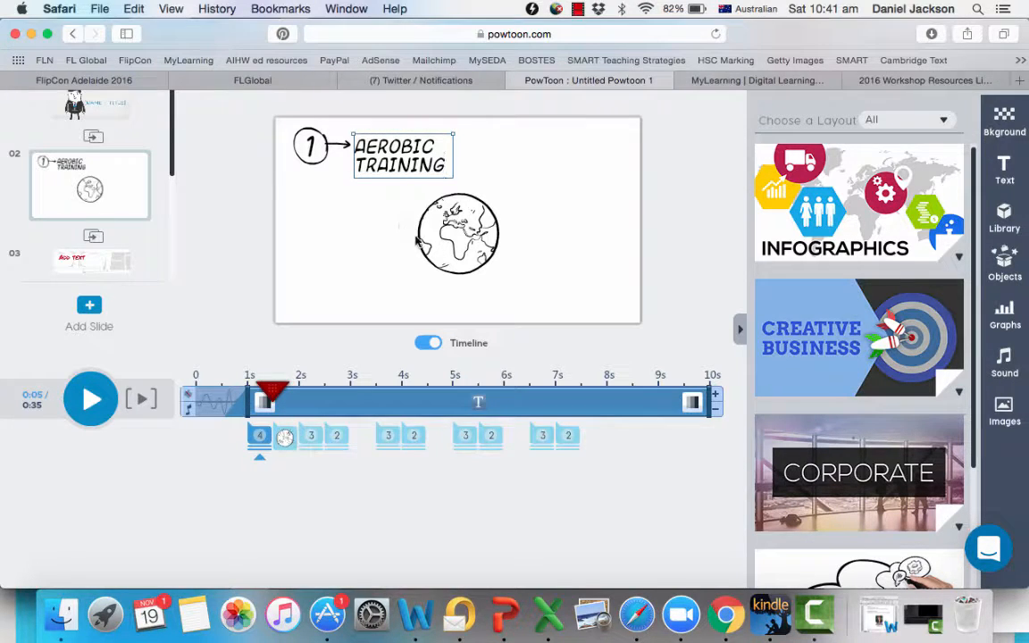
left_click(367, 216)
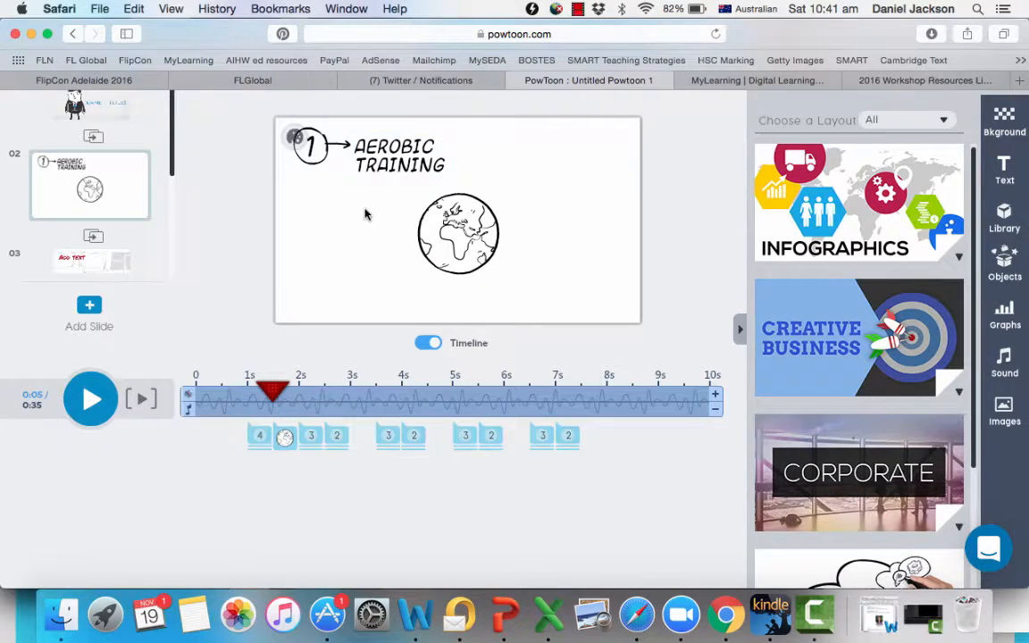
Step: Shorten the globe's time on slide 2 so that it exits at 9.5 seconds
left_click(294, 142)
left_click(292, 174)
left_click(464, 229)
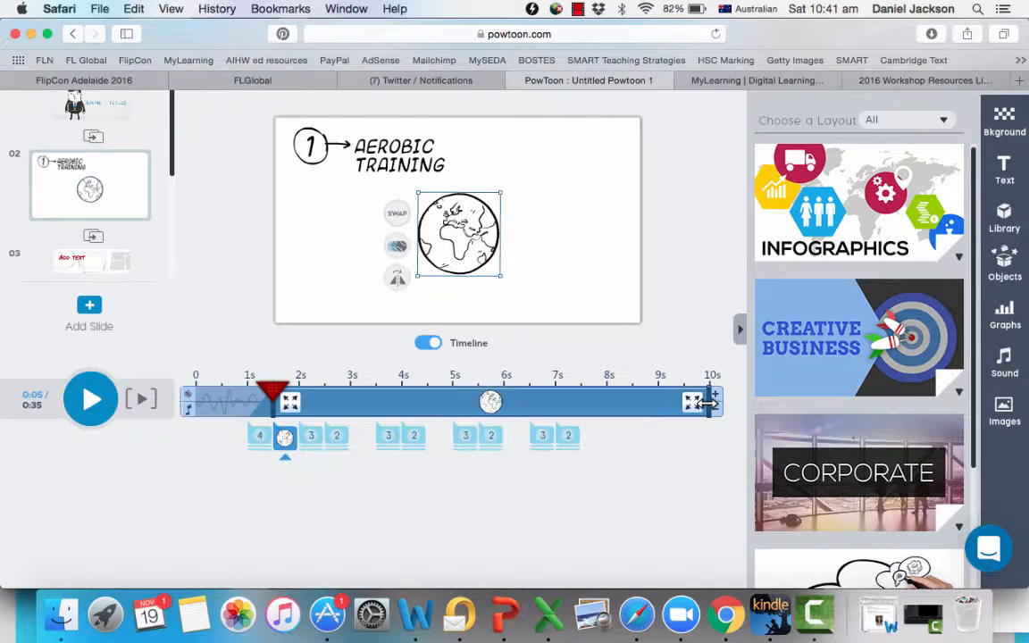
left_click_drag(711, 402, 688, 402)
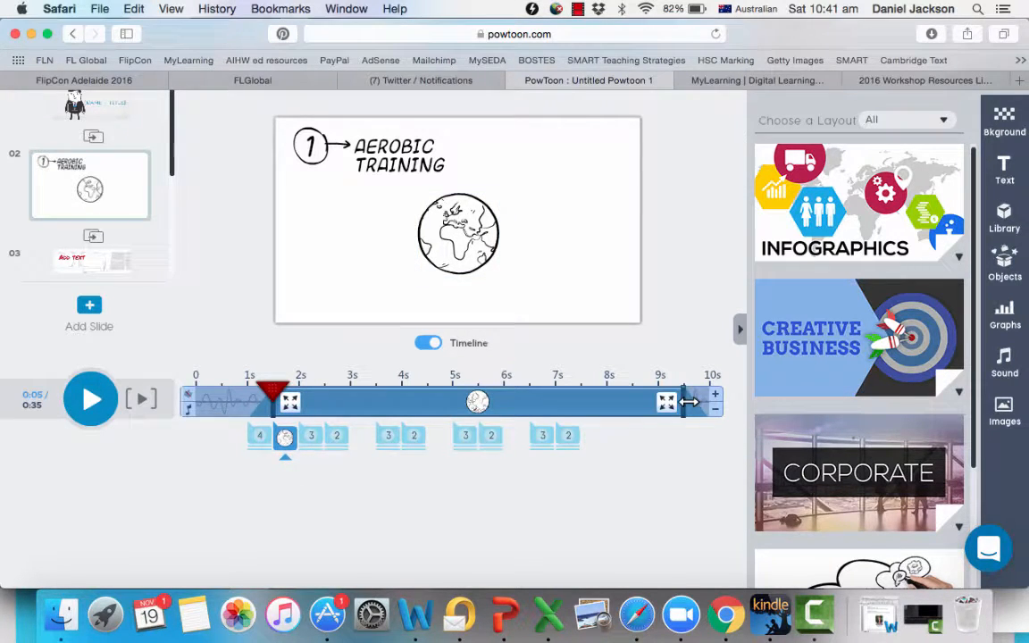
Step: Play from about 8.5 seconds on slide 2 to preview the globe's exit, and pause on slide 3
left_click(620, 393)
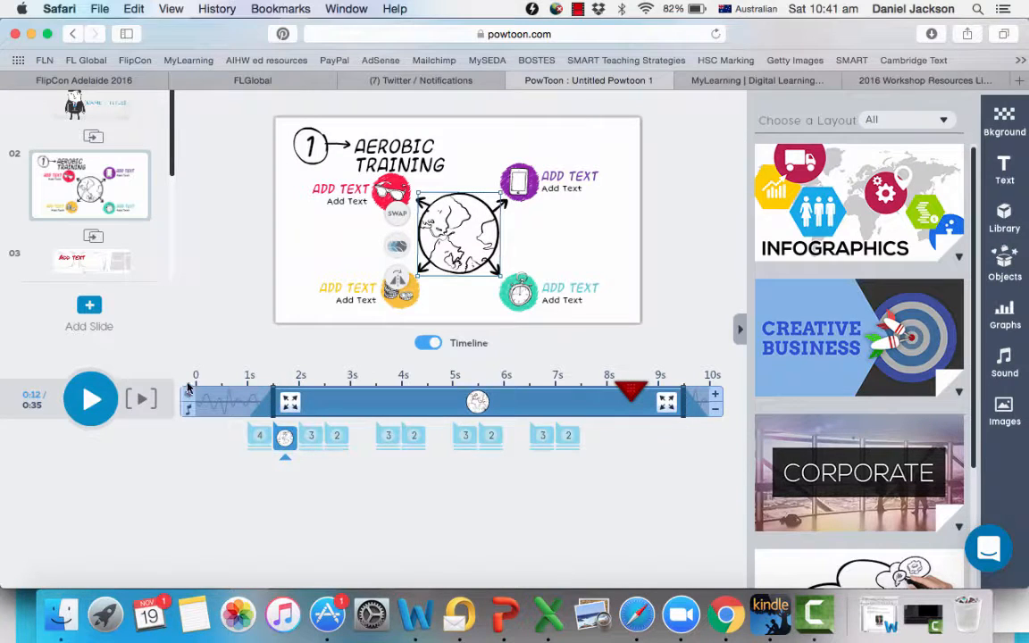
left_click(94, 400)
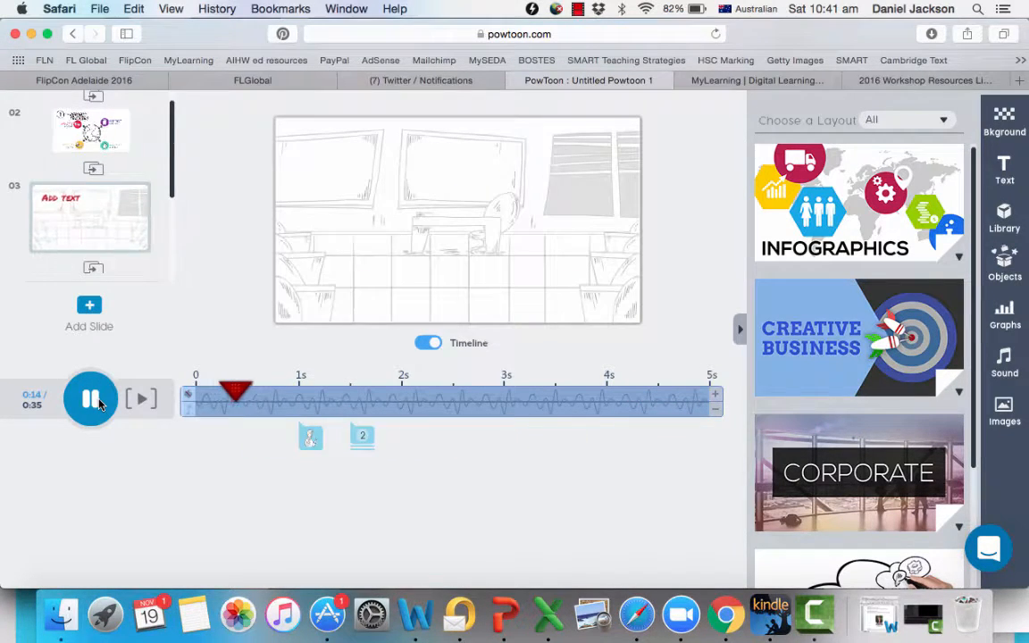
left_click(92, 400)
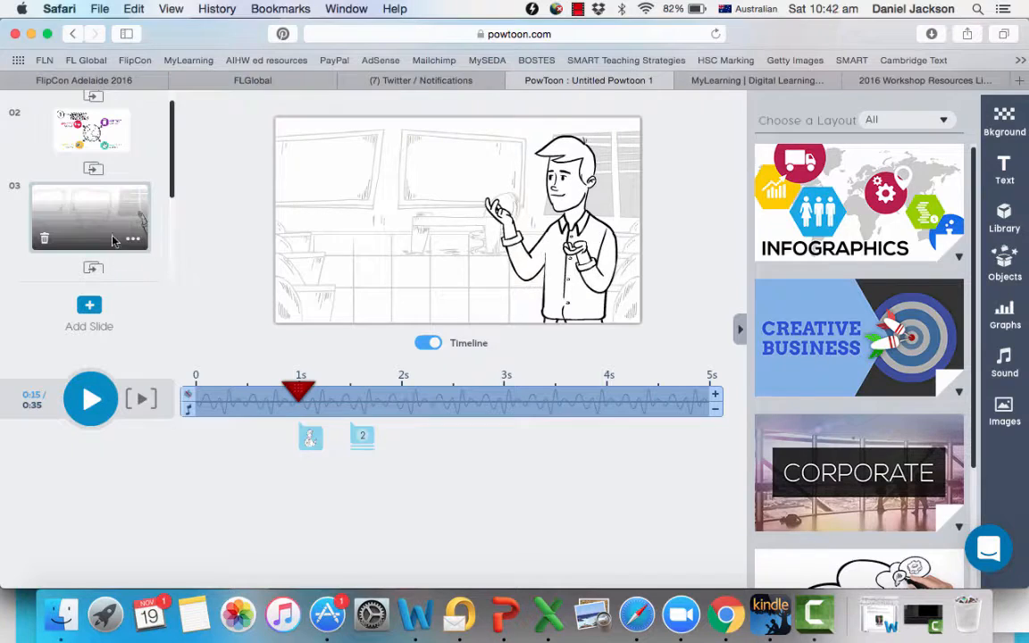
Step: Select the gesturing man on slide 3 and examine his timeline duration and effects
scroll(100, 209, "up", 3)
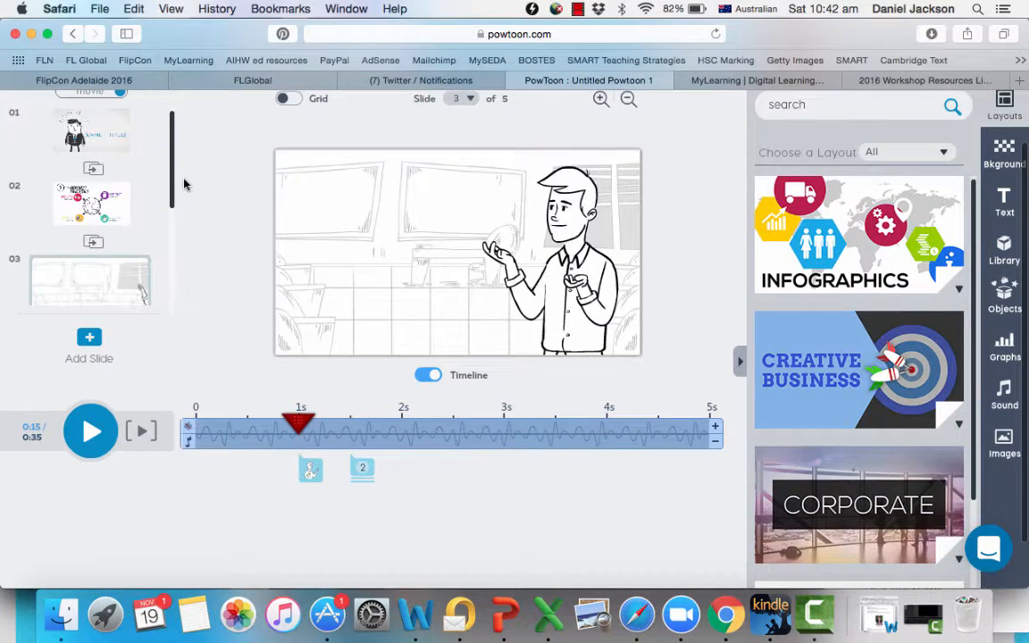
left_click(308, 480)
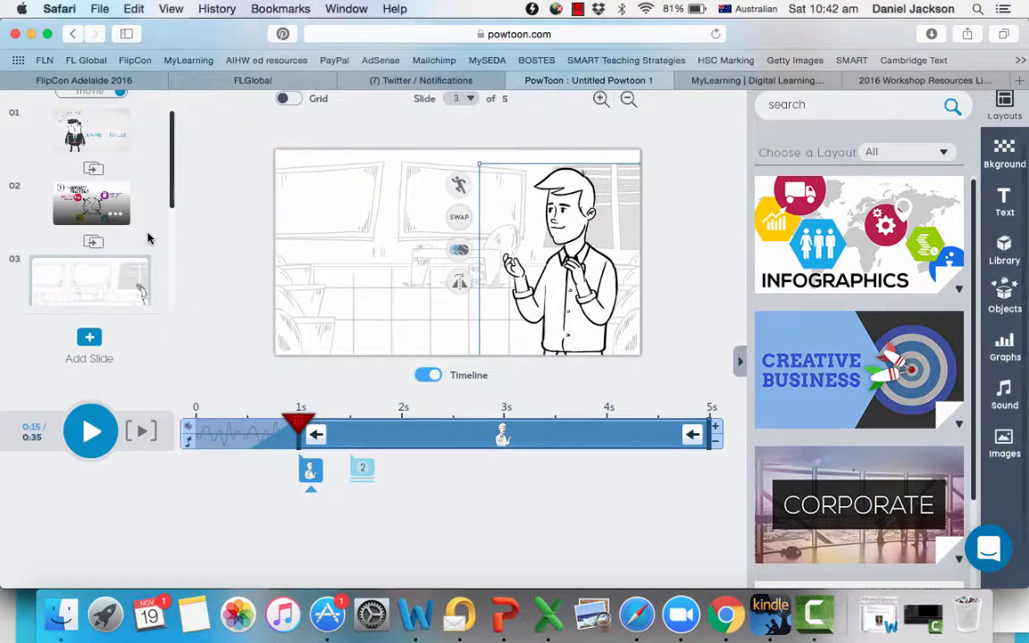
scroll(149, 236, "up", 2)
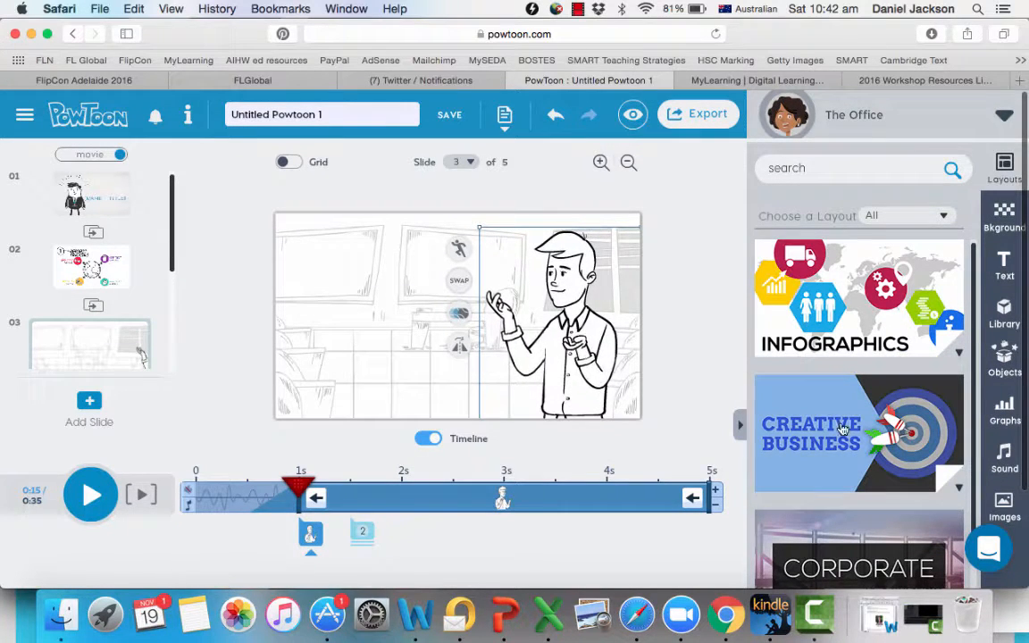
Step: Add a blank slide directly after slide 2
left_click(91, 274)
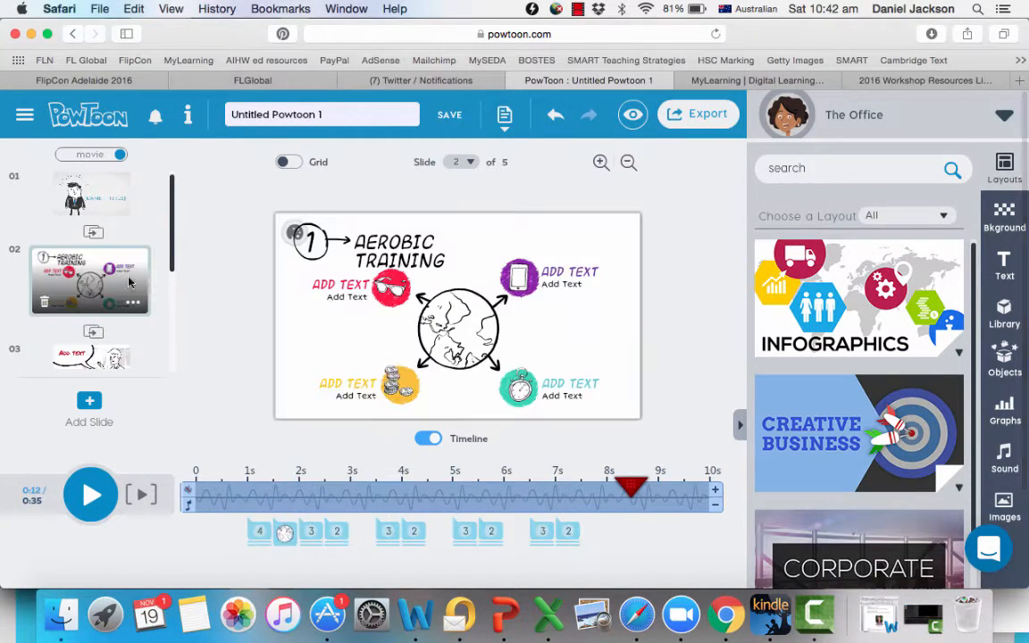
left_click(132, 302)
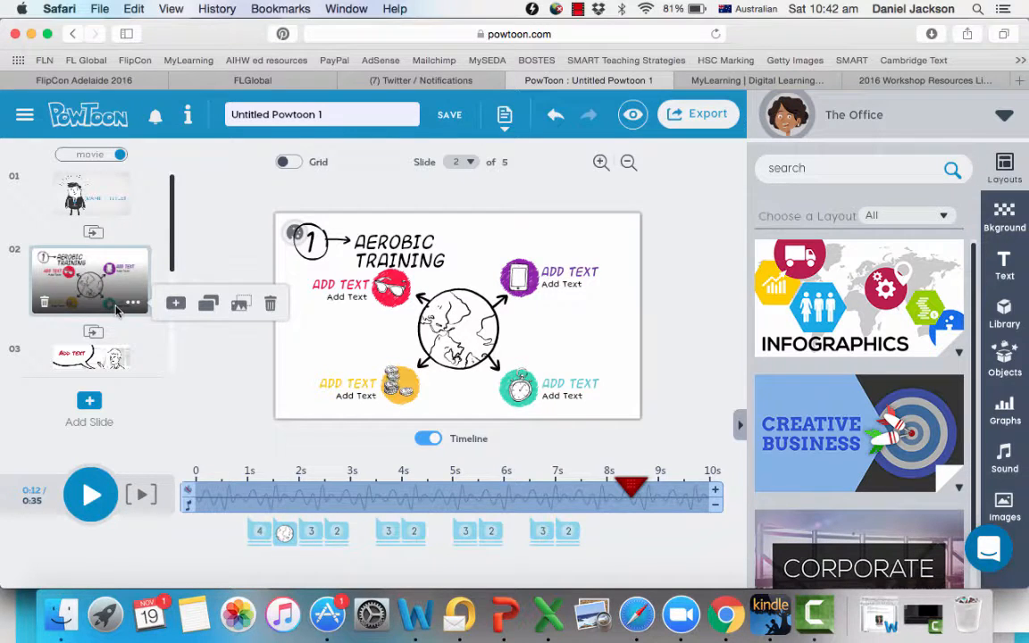
left_click(174, 301)
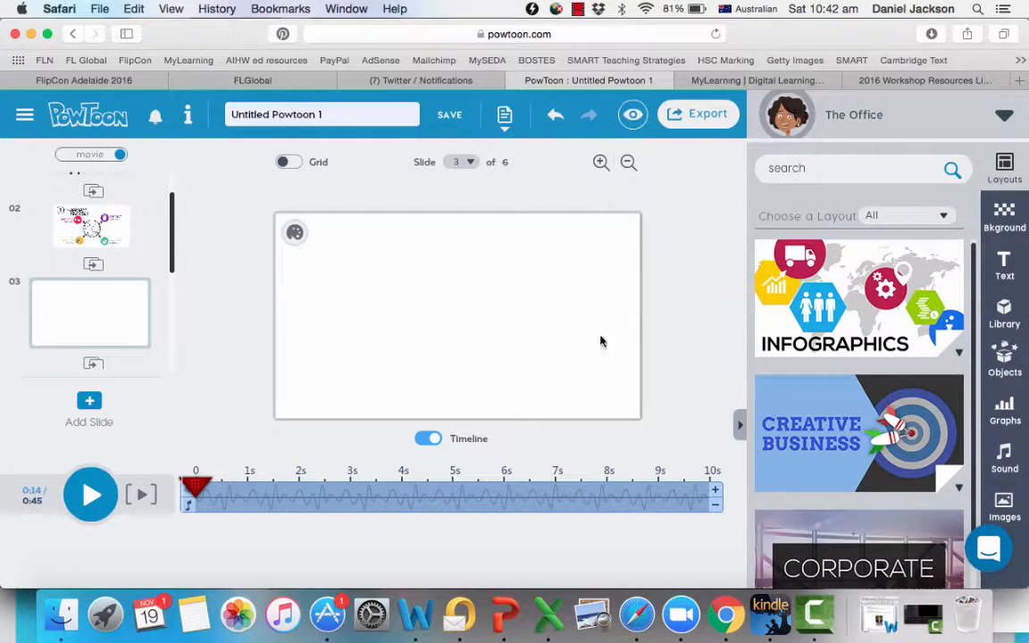
Step: Apply the Infographic layout with the "5 Discovery" title and three percentage circles to the blank slide 3
scroll(846, 399, "down", 3)
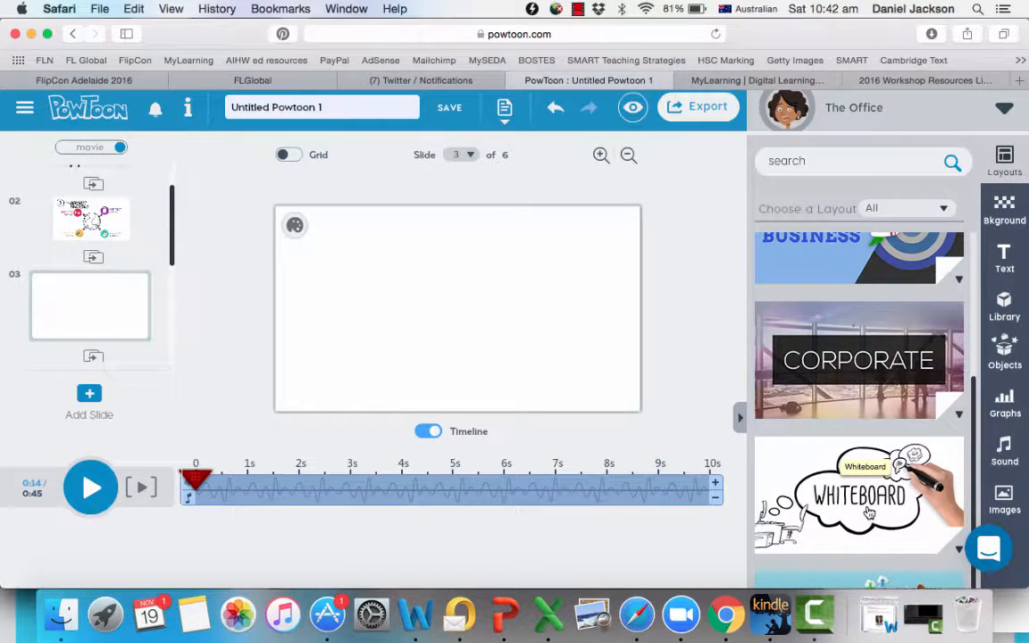
scroll(869, 513, "up", 4)
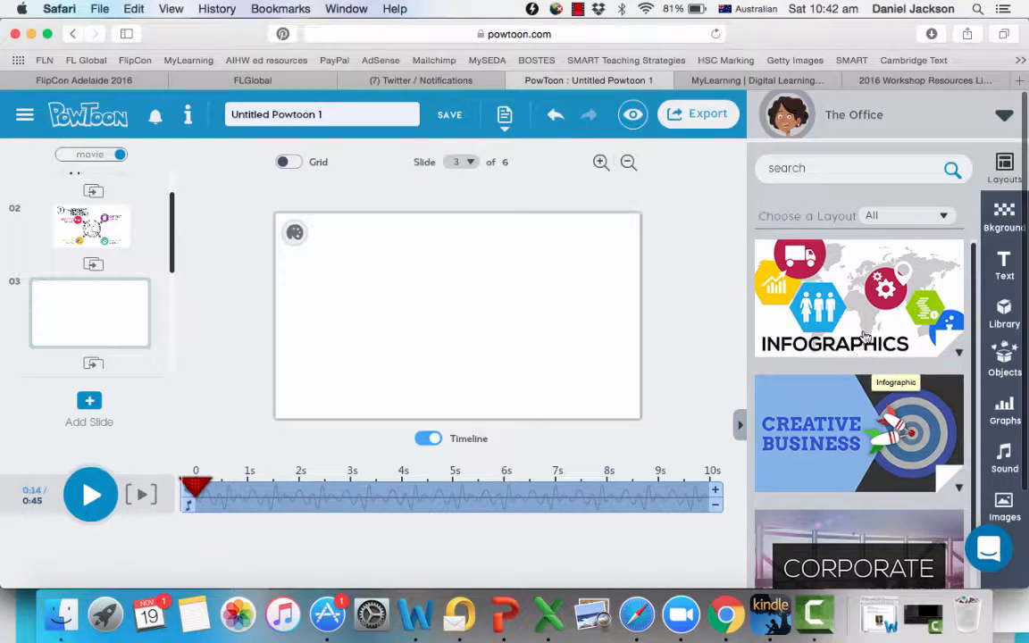
left_click(864, 350)
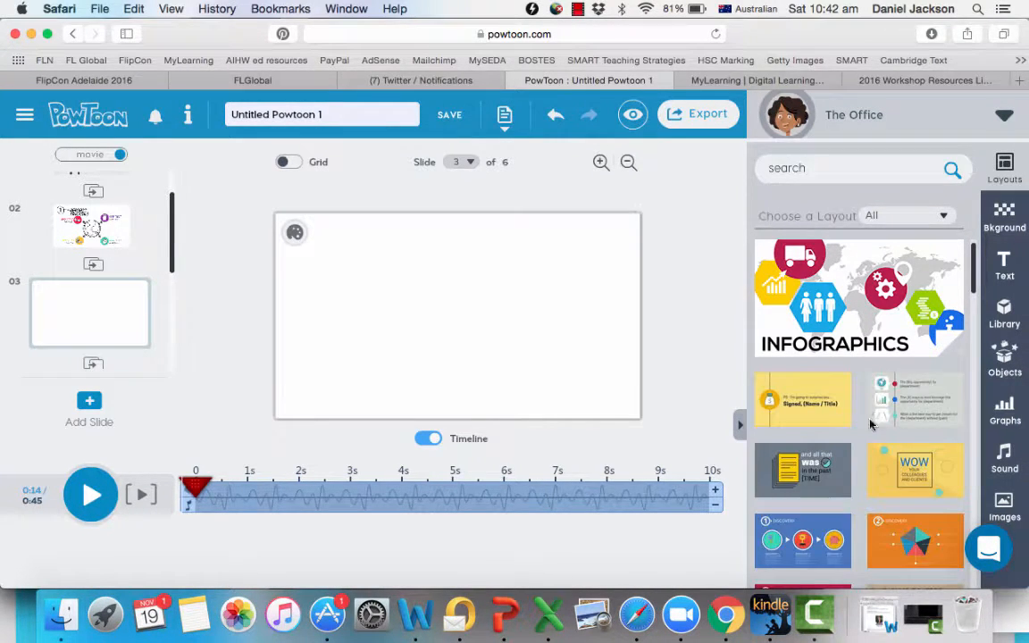
scroll(855, 471, "down", 5)
scroll(855, 471, "down", 3)
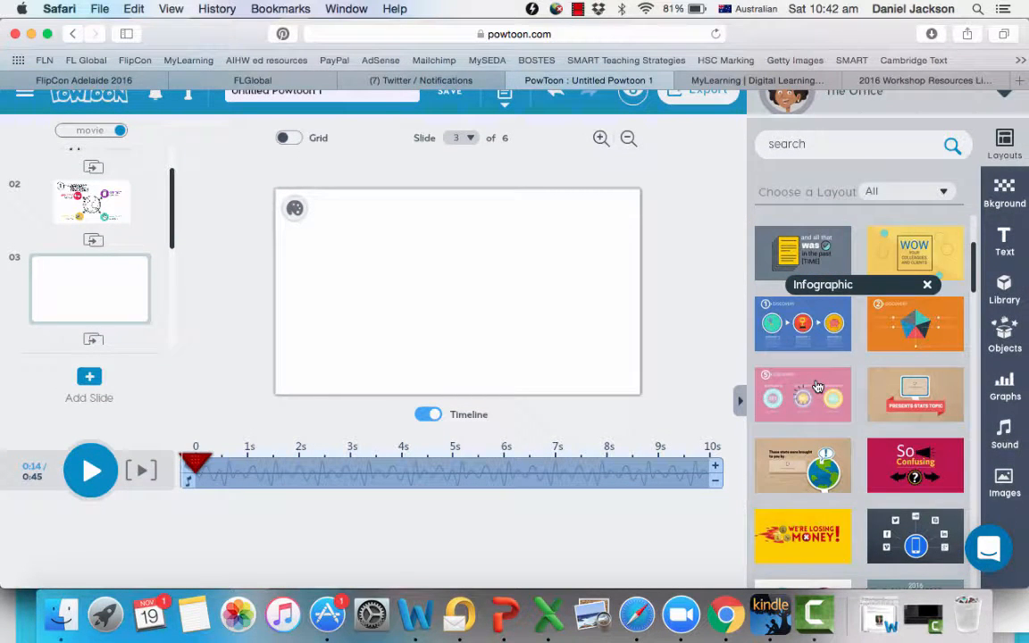
left_click(818, 386)
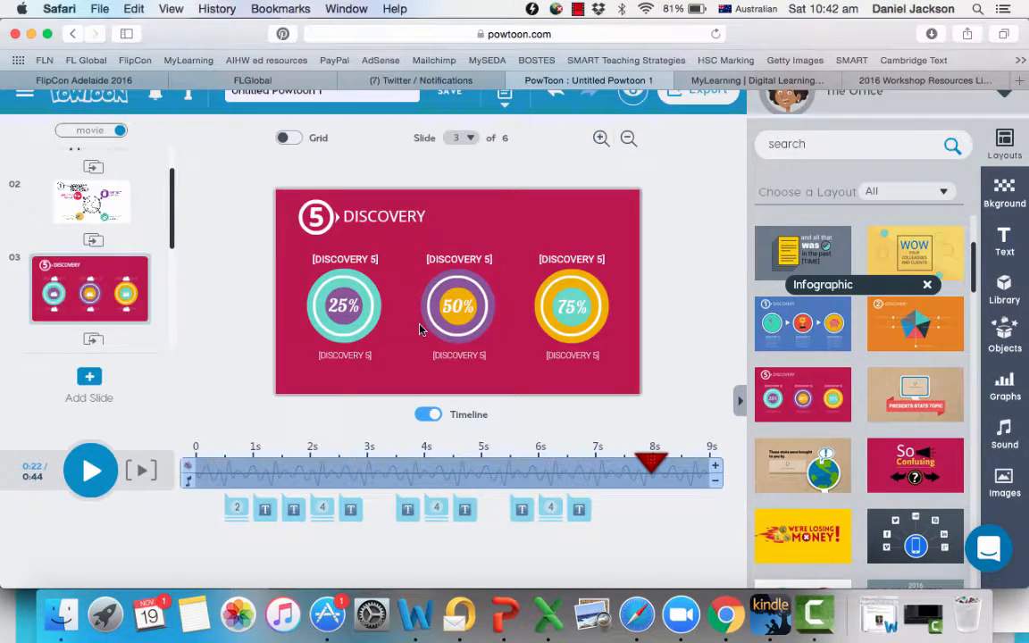
Step: Examine the timeline duration, grouping and effects of slide 3's number badge and of the heading above the 25% circle
left_click(289, 515)
mouse_move(280, 478)
left_mouse_down()
mouse_move(235, 478)
mouse_move(297, 474)
left_mouse_up()
left_click(294, 514)
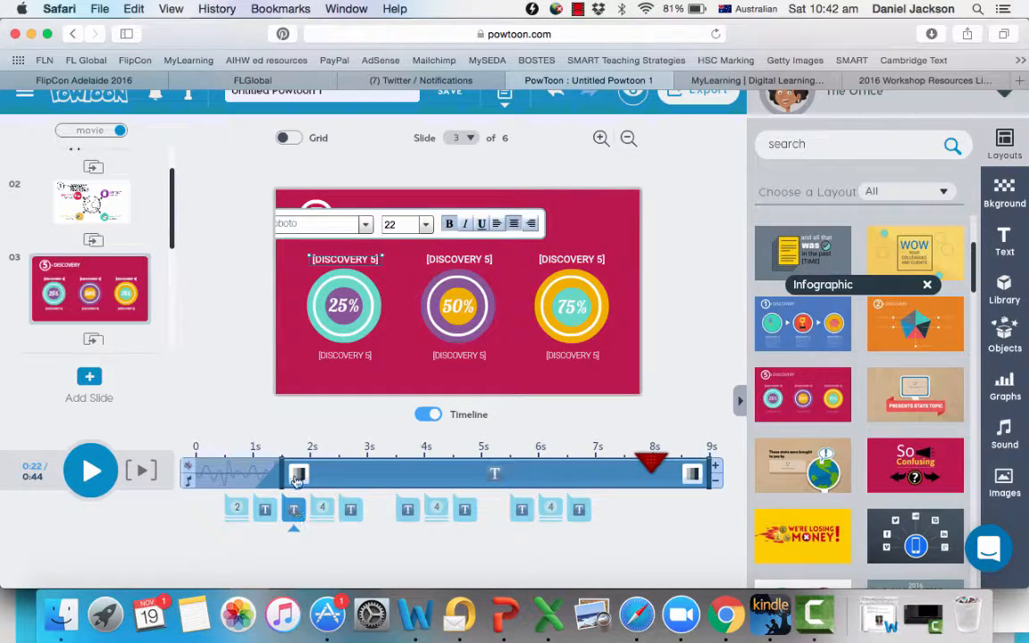
left_click(361, 543)
left_click(238, 511)
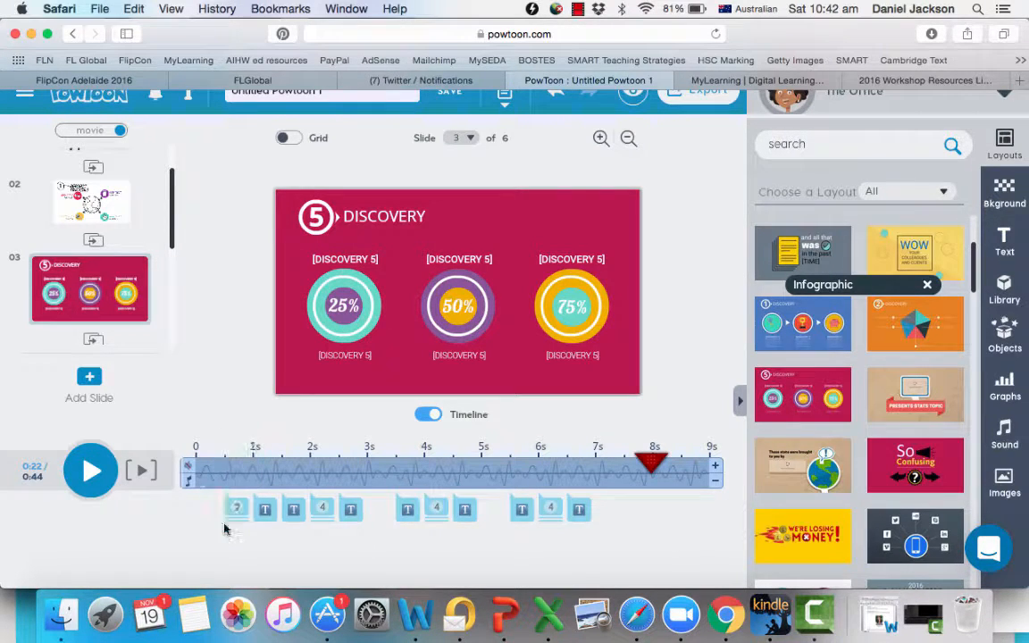
left_click(234, 513)
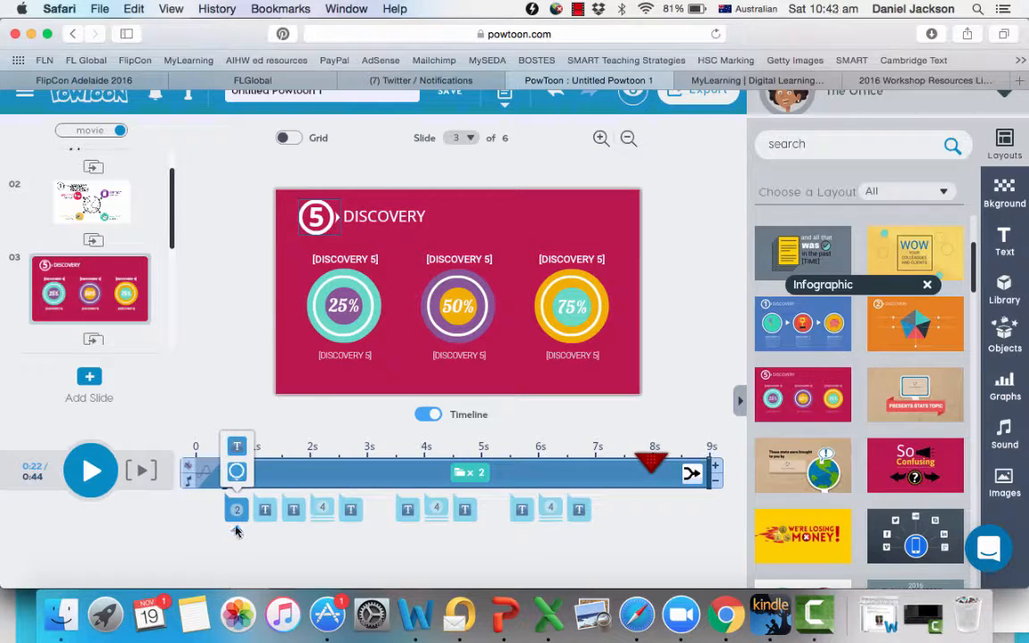
left_click(237, 478)
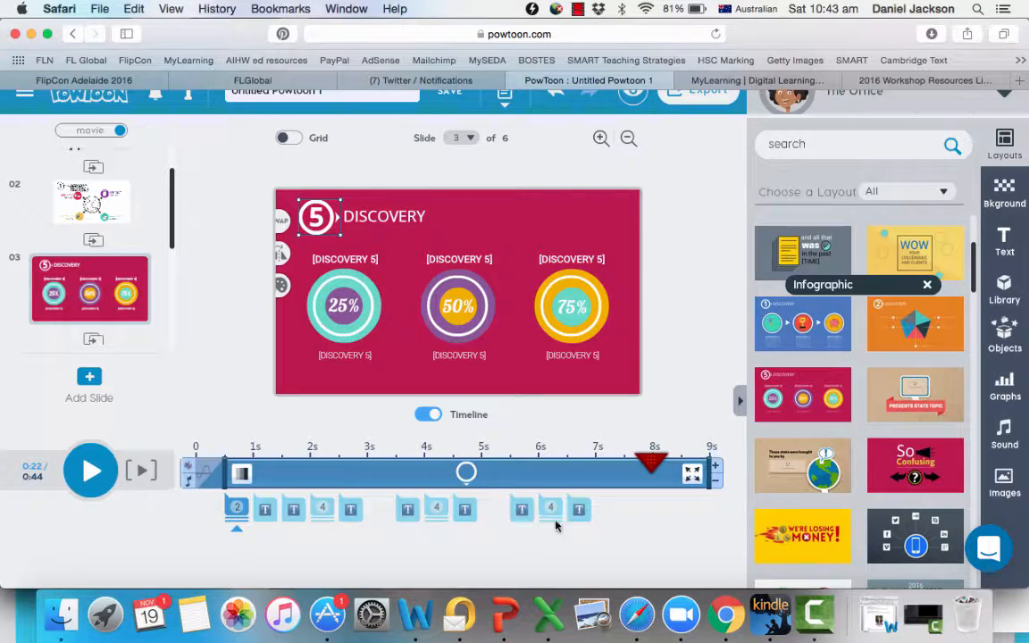
left_click(640, 515)
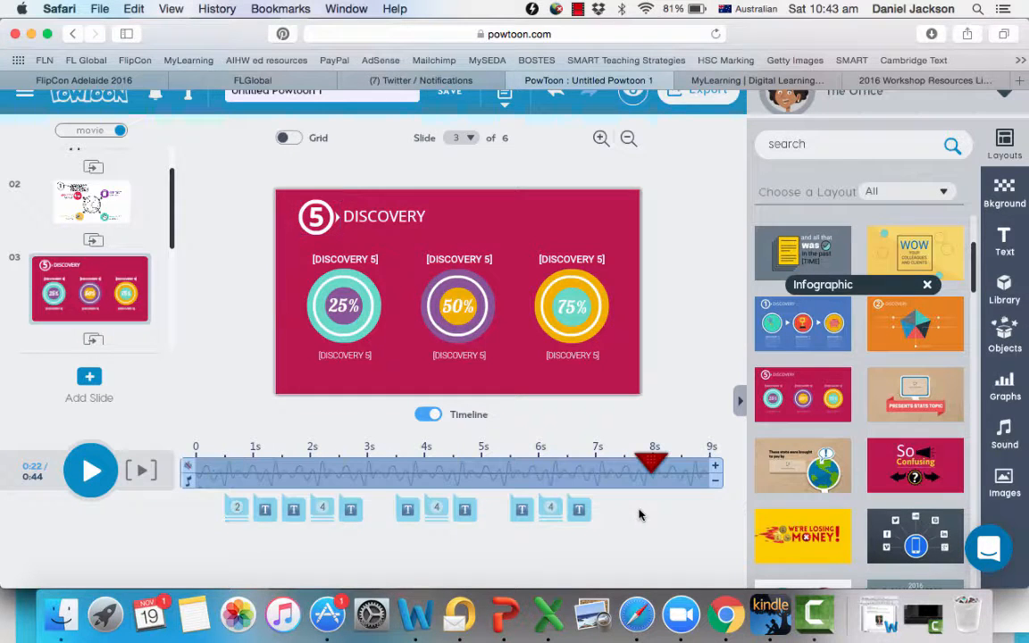
left_click(343, 260)
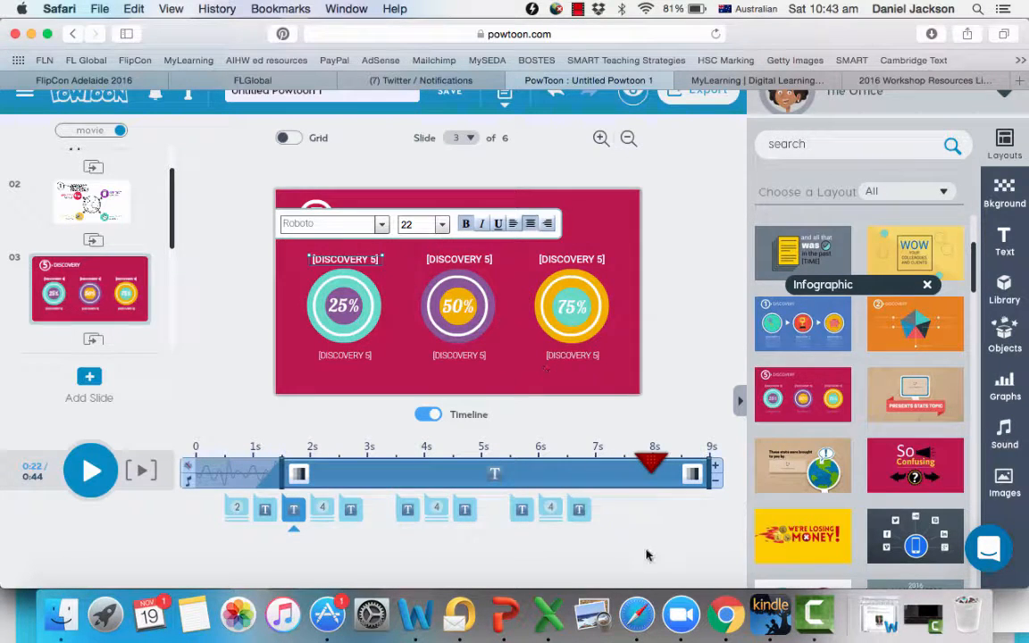
left_click(665, 555)
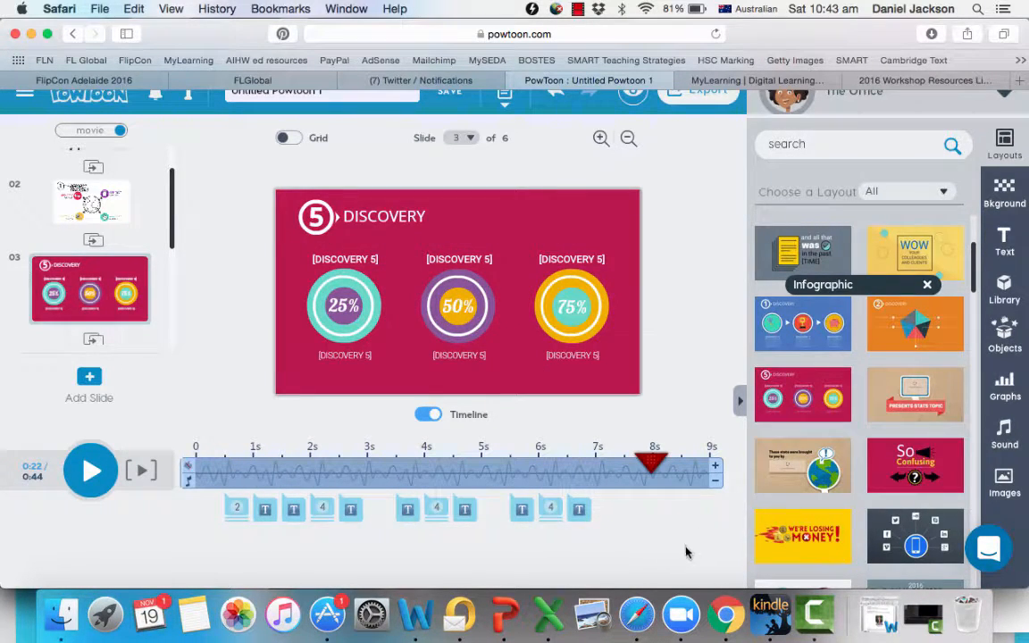
Step: Add the white thought-cloud text bubble from the full set of Basic Text designs to slide 3
left_click(1004, 243)
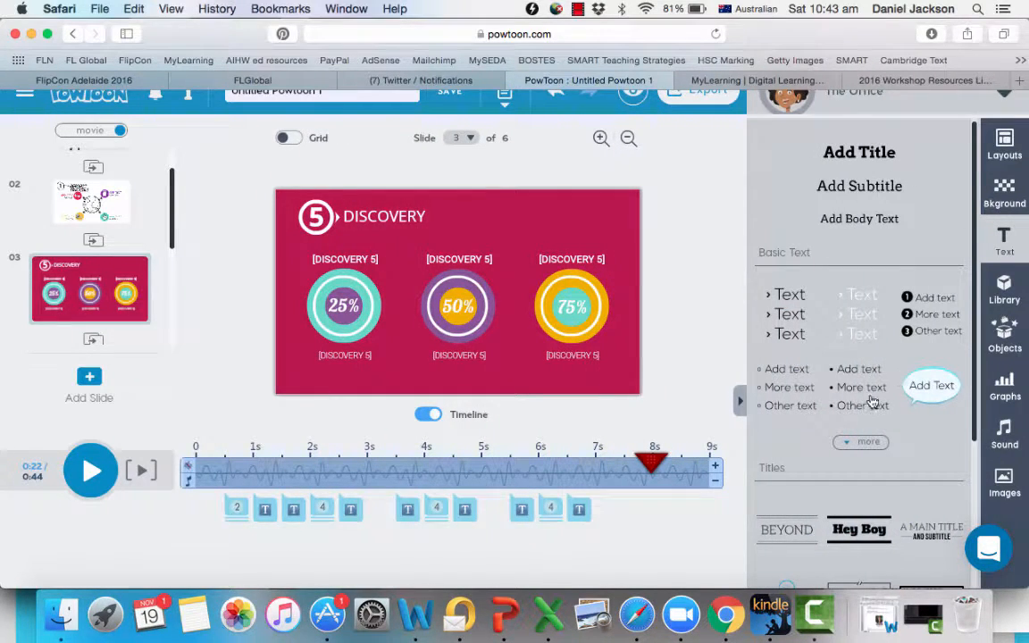
scroll(860, 445, "down", 5)
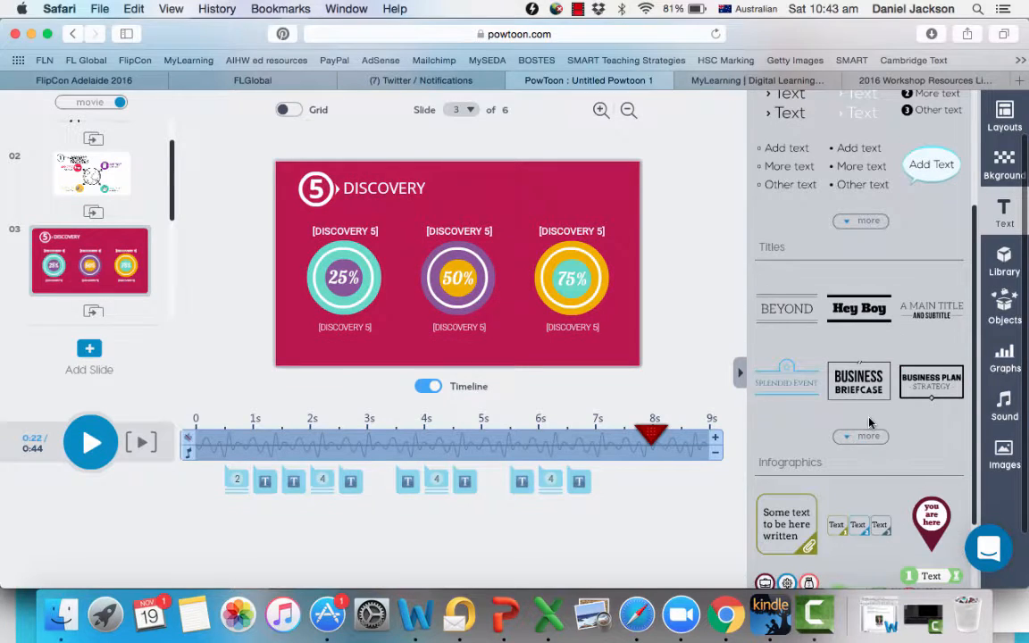
scroll(871, 420, "up", 5)
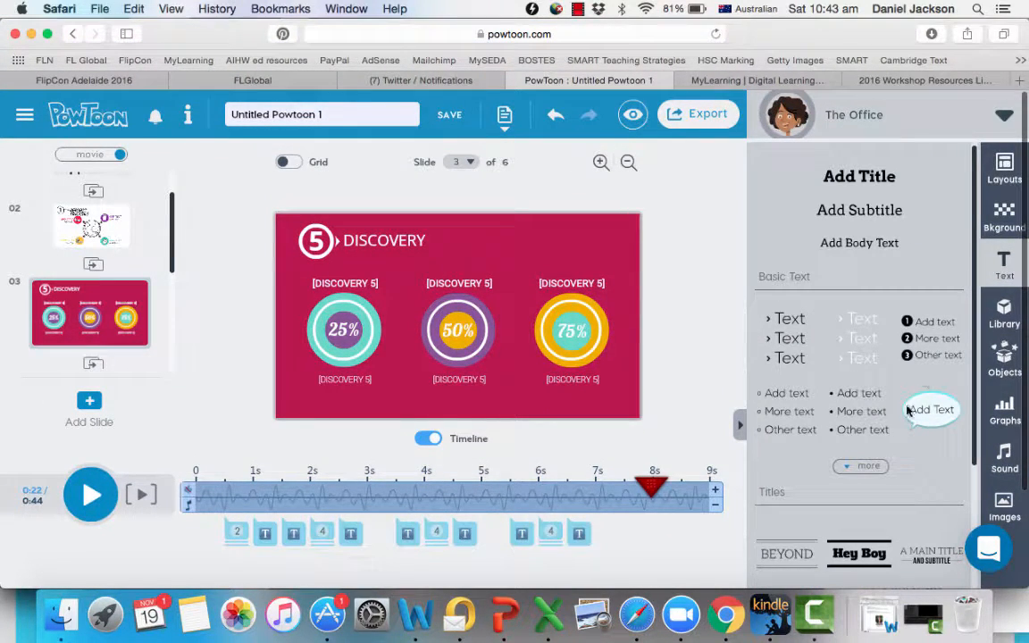
left_click(855, 467)
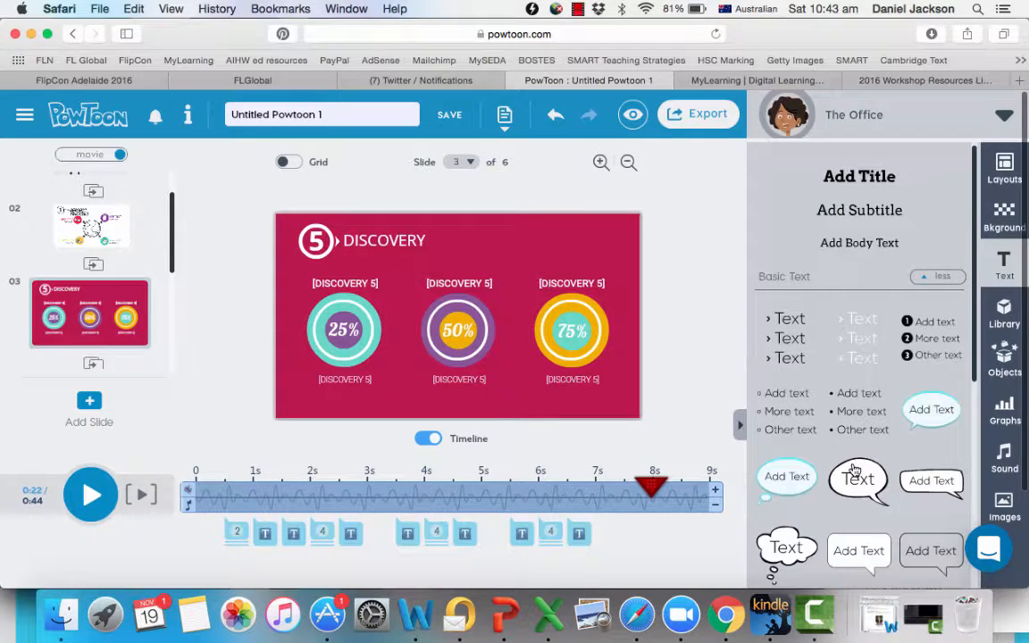
scroll(831, 384, "down", 5)
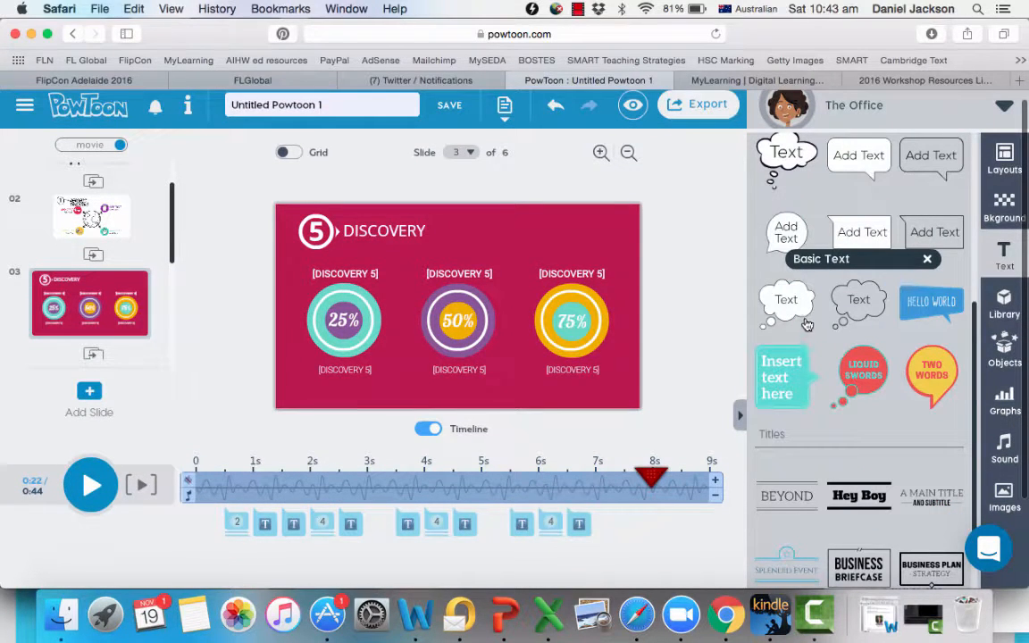
left_click(807, 324)
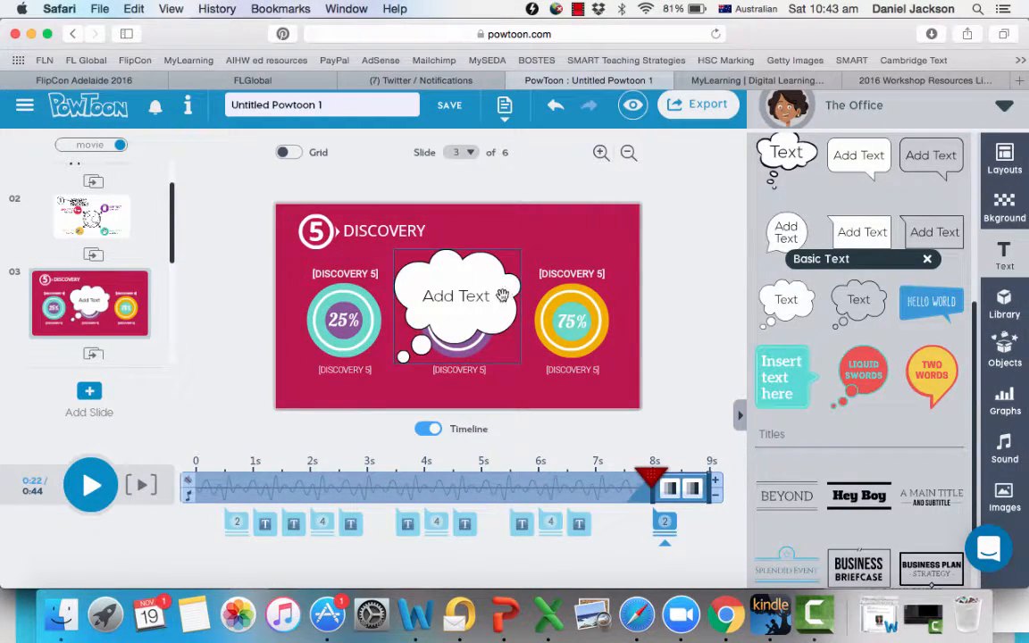
Step: Select the placeholder text inside the thought cloud separately from the shape and shift it slightly
left_click(463, 297)
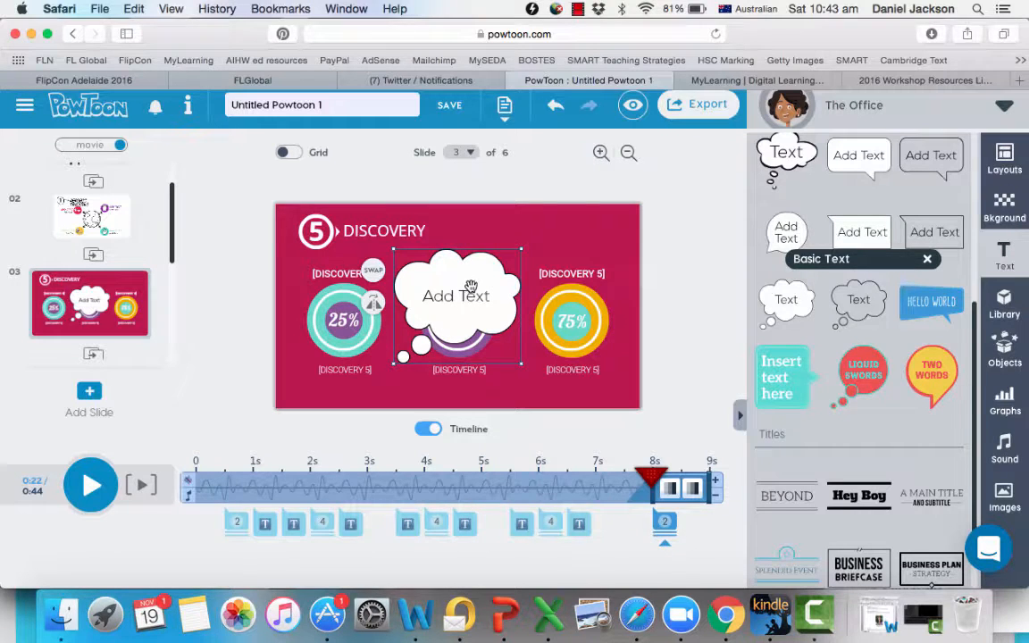
double_click(474, 295)
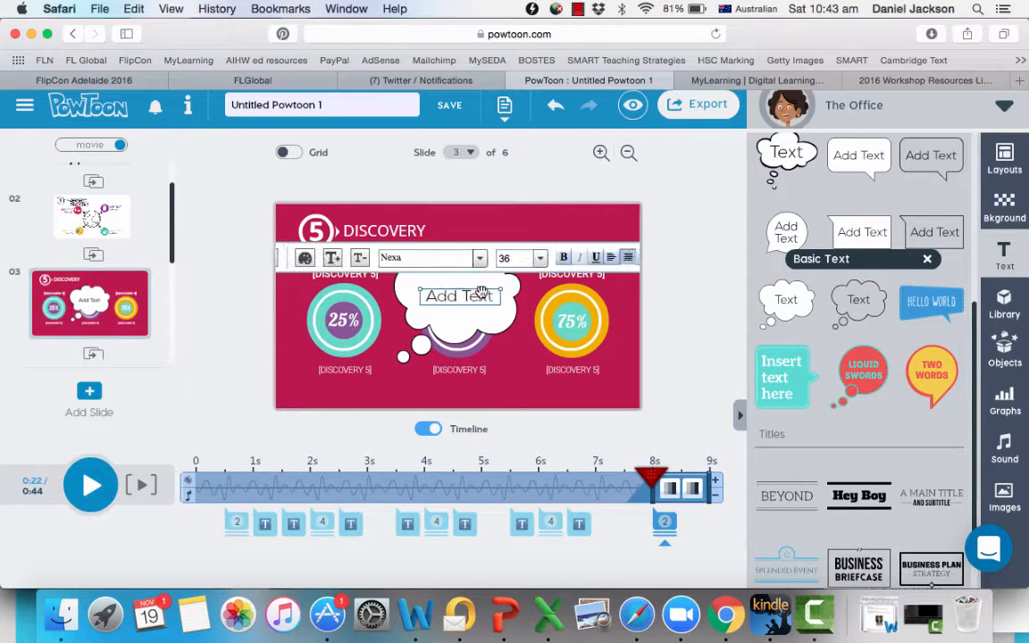
left_click(493, 317)
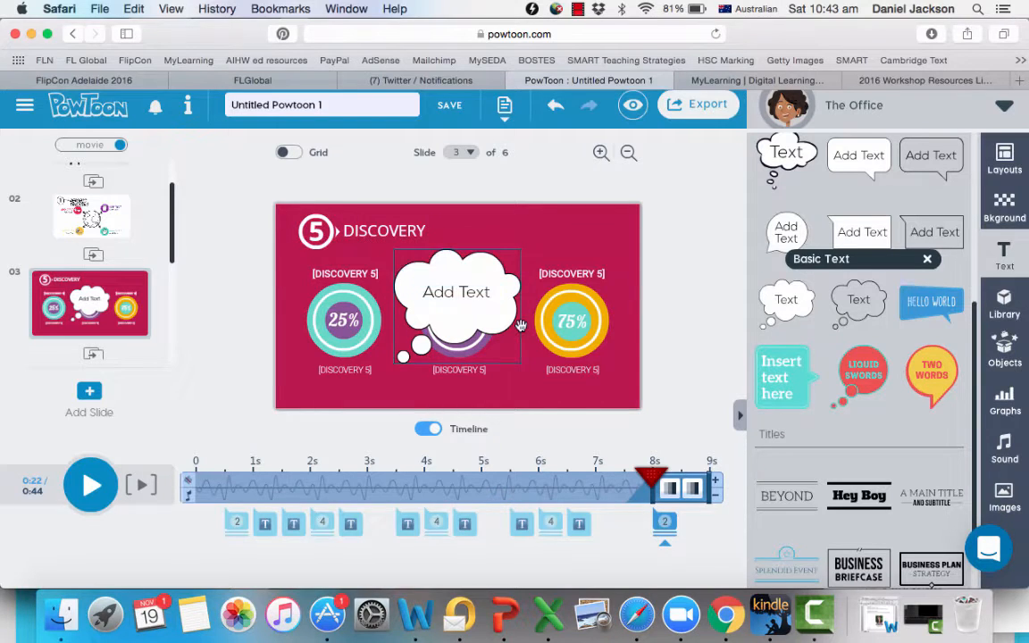
double_click(494, 321)
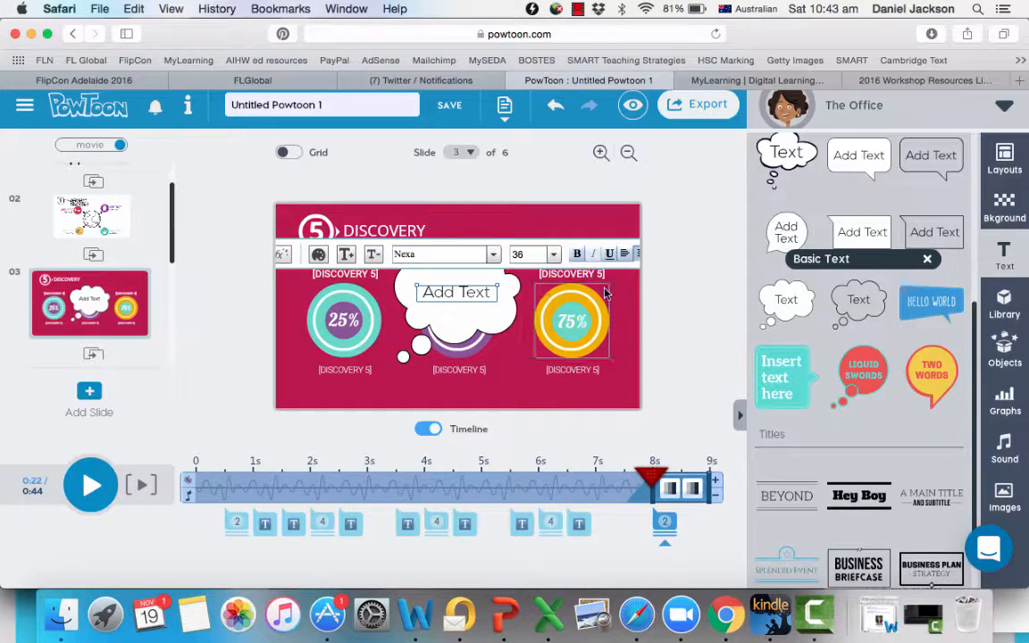
left_click(636, 289)
Step: Move the thought cloud and its text toward the 75% circle and delete the whole bubble from slide 3
left_click(466, 260)
left_click_drag(467, 261, 551, 261)
left_click_drag(435, 298, 512, 301)
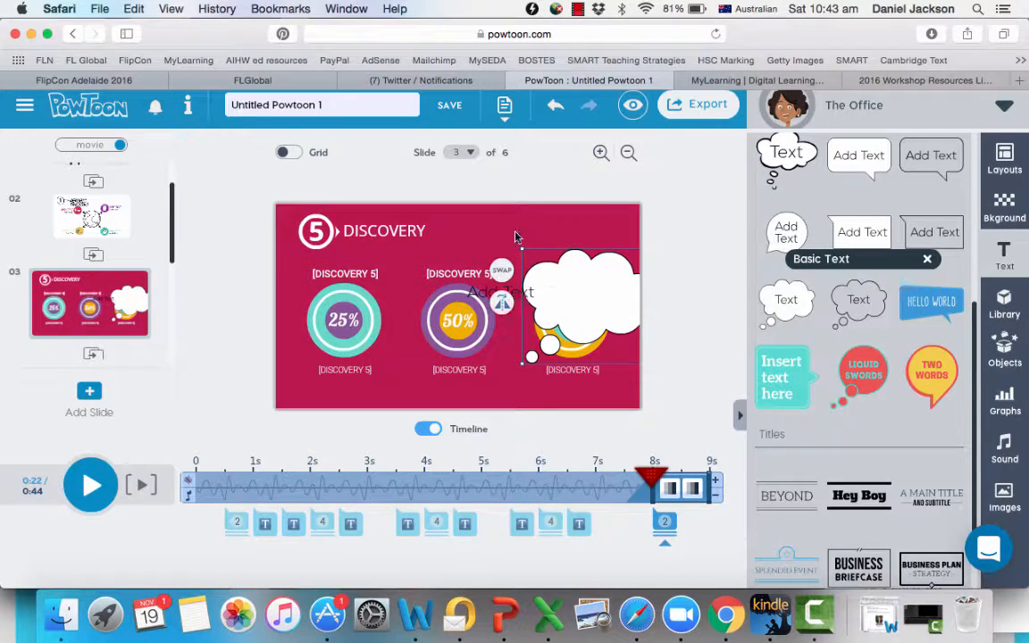
left_click(496, 295)
double_click(495, 295)
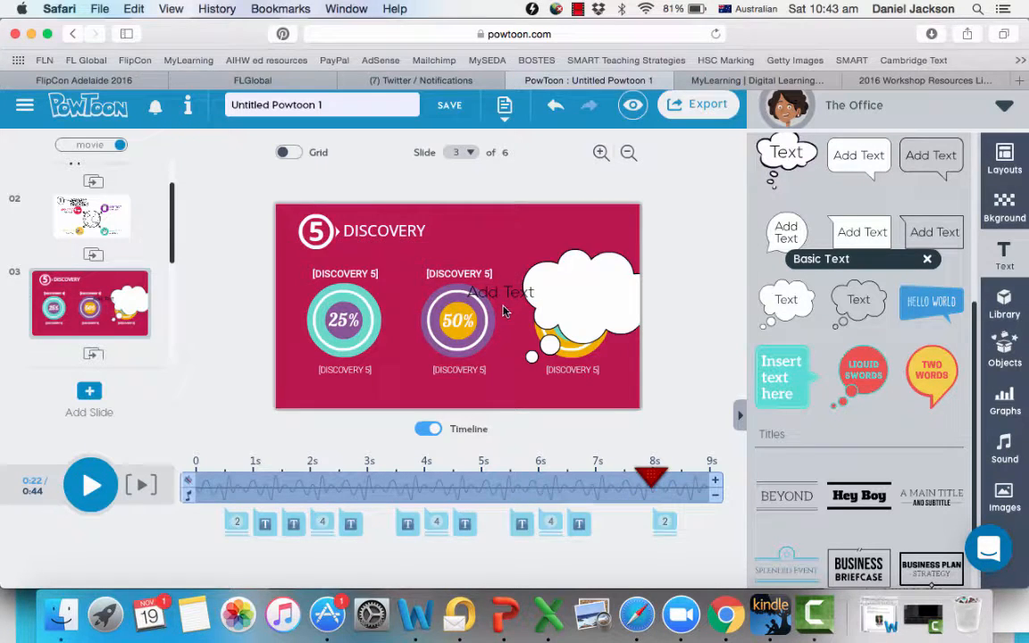
left_click_drag(508, 294, 485, 252)
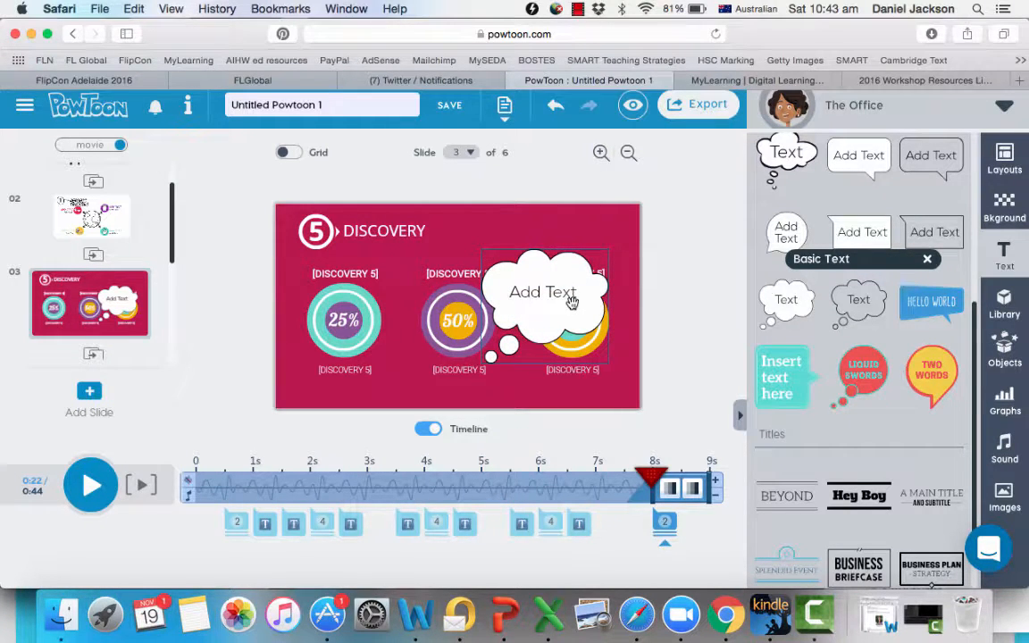
key("Delete")
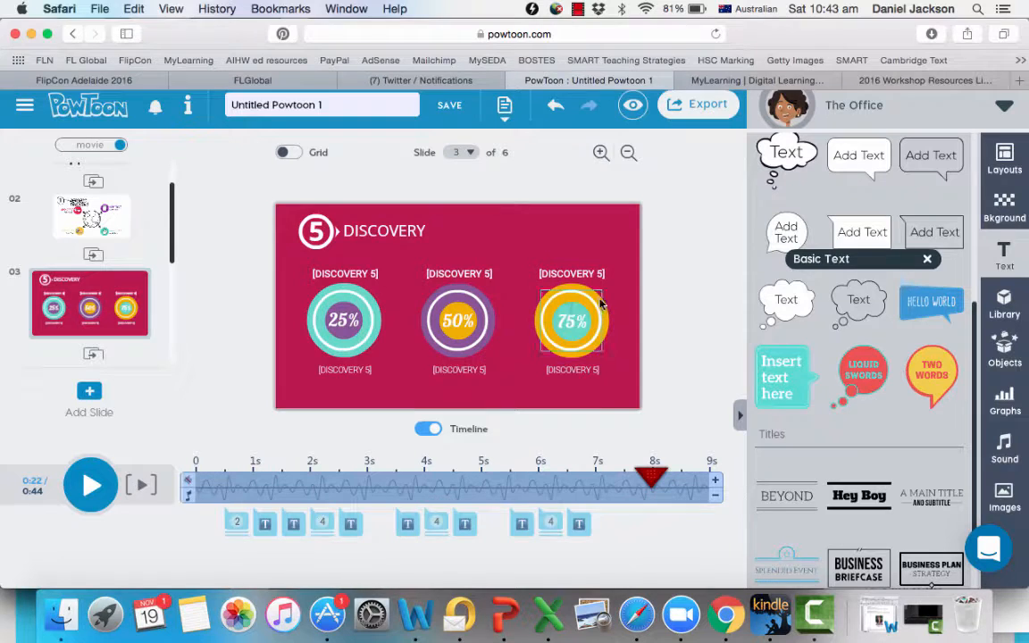
Step: Close the Basic Text set and look through the full set of Characters in the library
left_click(928, 259)
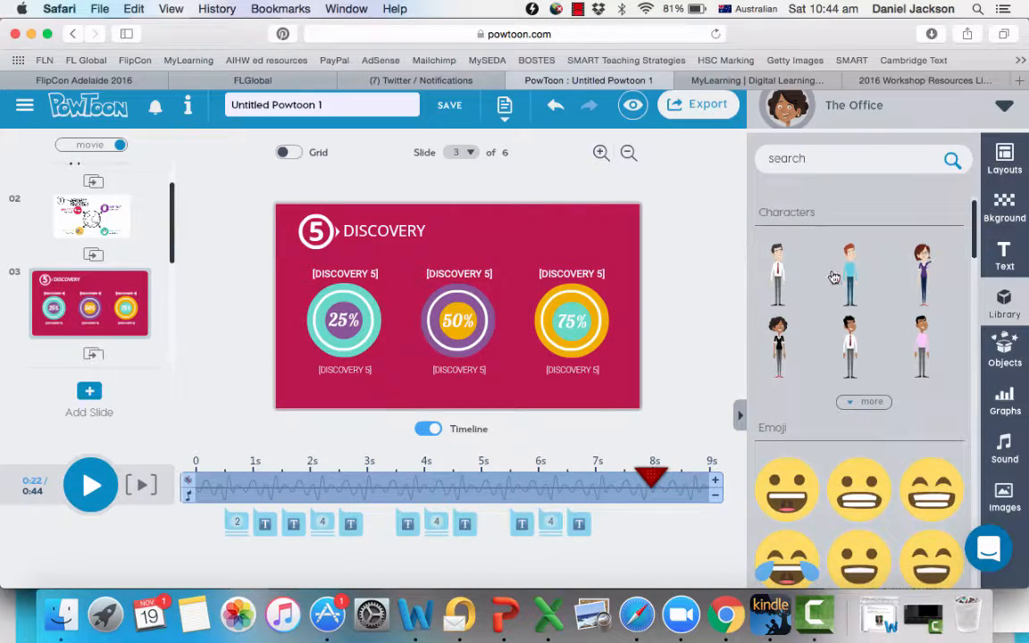
left_click(865, 407)
scroll(857, 416, "down", 3)
scroll(851, 422, "up", 2)
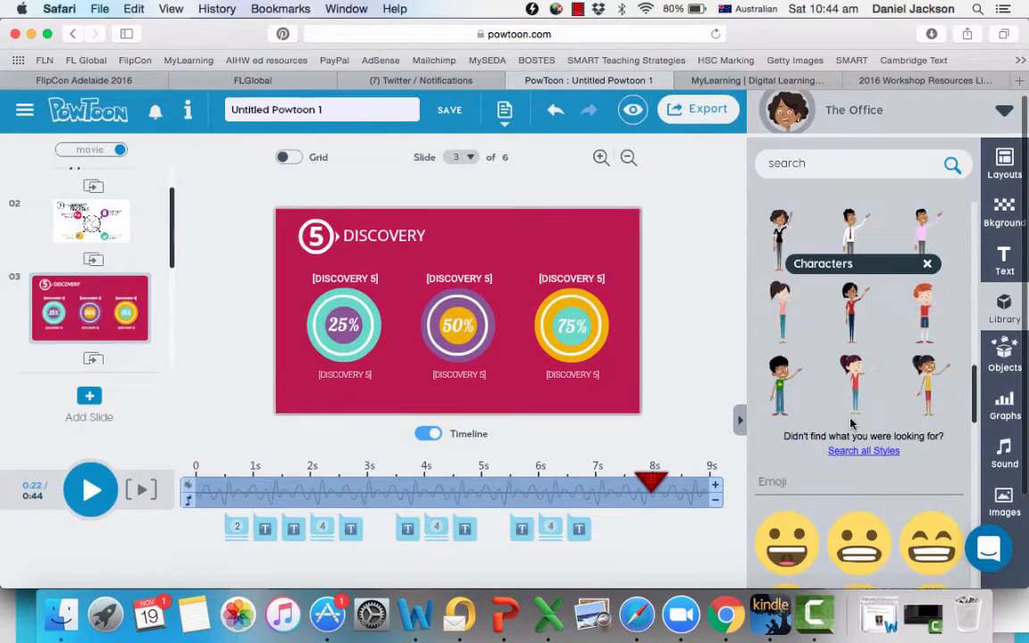
Step: Search the library for "business man"
left_click(838, 165)
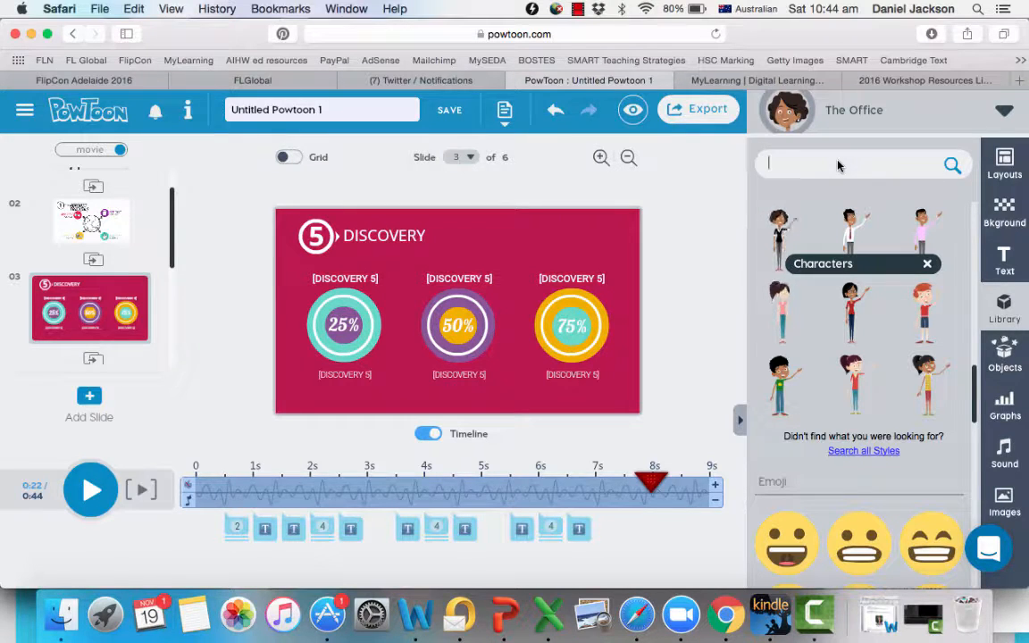
type("busnes")
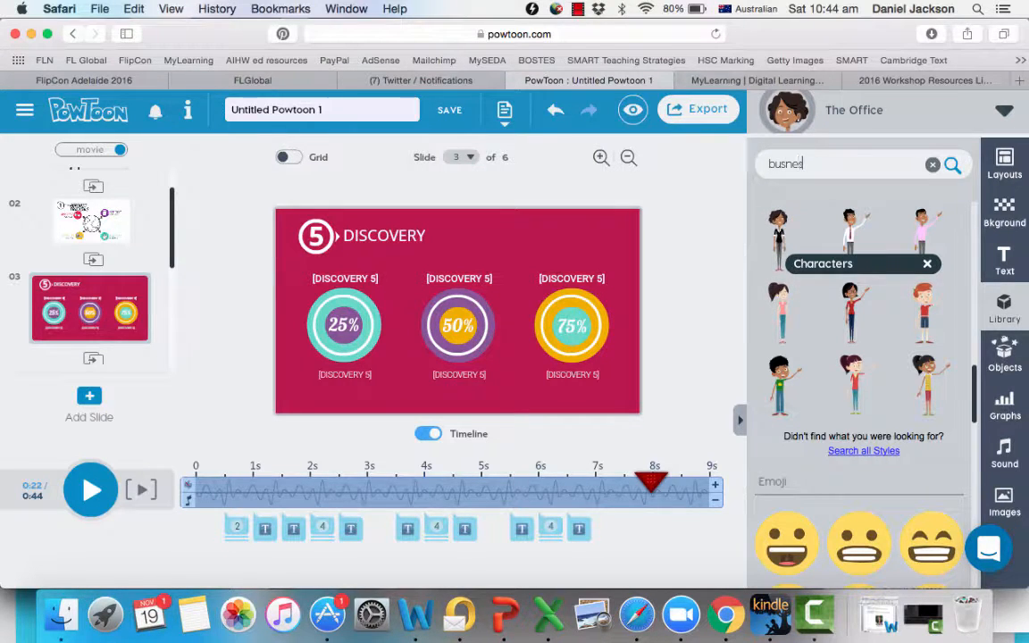
key("BackSpace")
key("BackSpace")
key("BackSpace")
key("BackSpace")
key("BackSpace")
type("siness man")
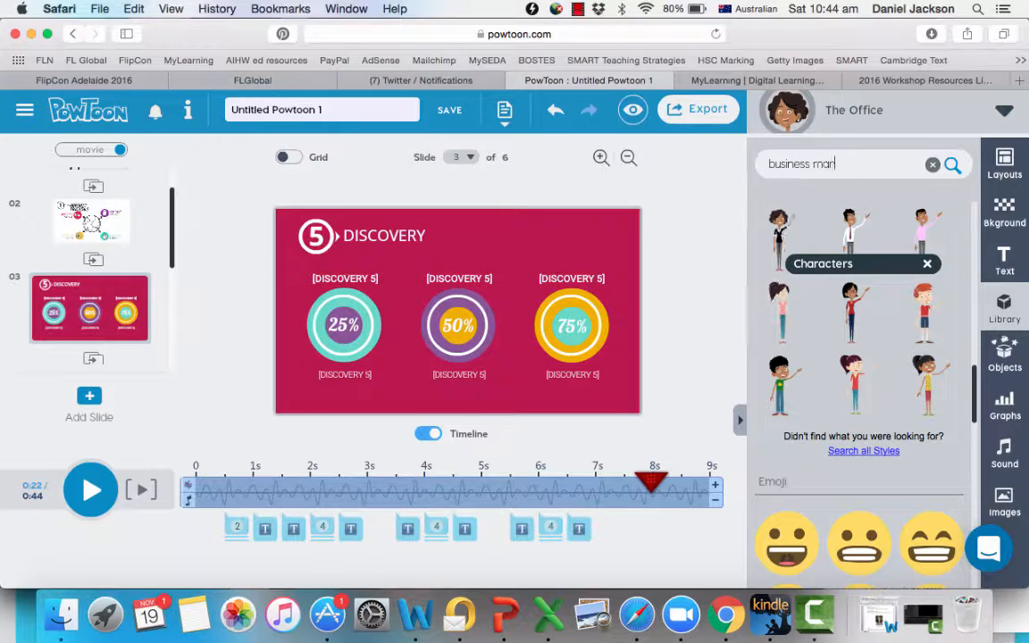
key("Return")
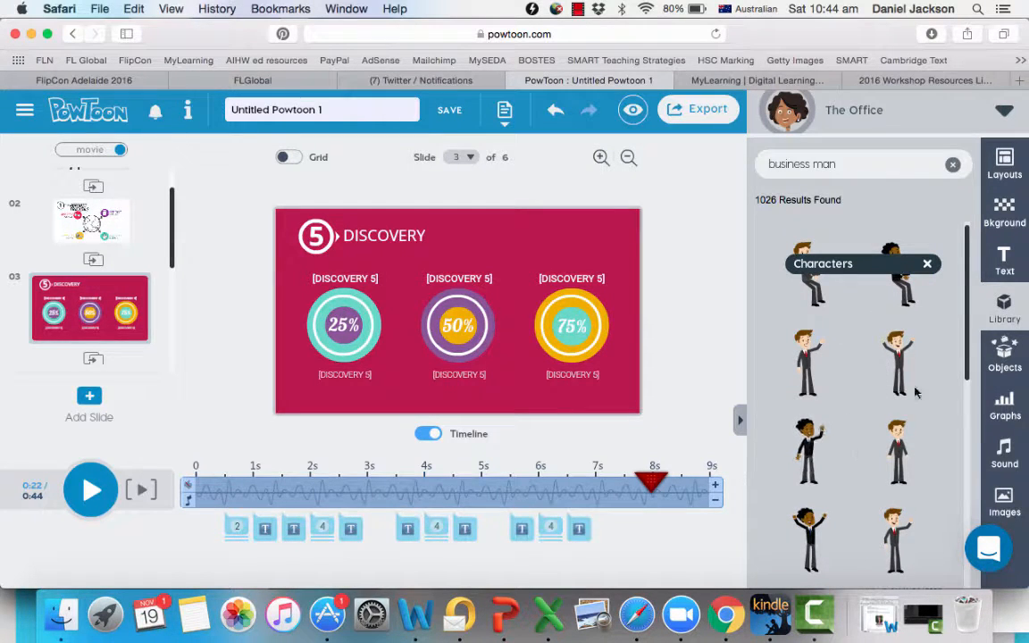
Step: Add the dark-haired business man with a raised pointing finger to slide 3 and set his animation to play in loop
left_click_drag(968, 332, 970, 394)
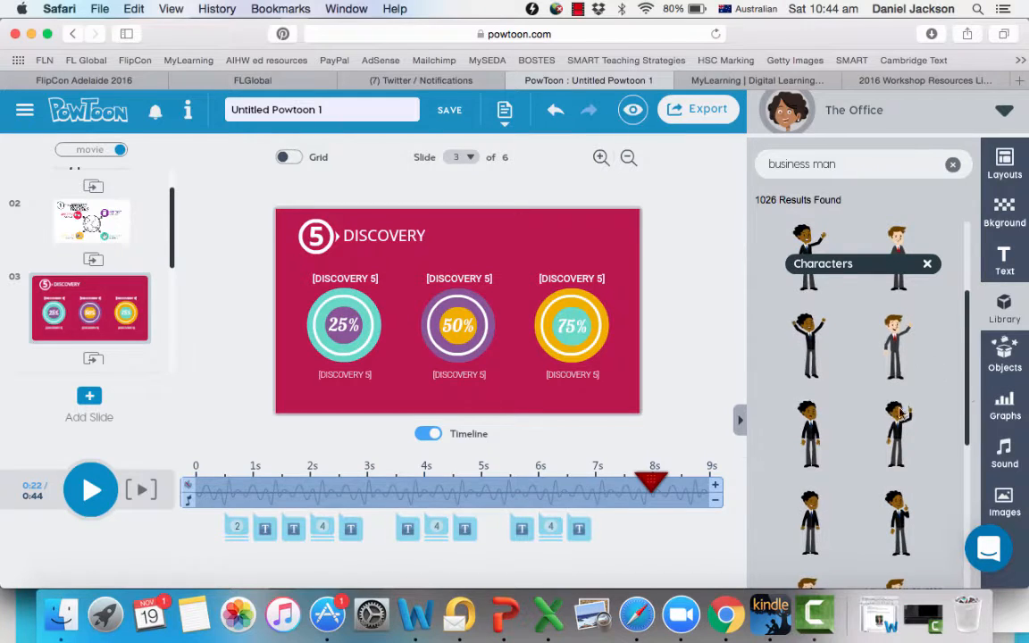
left_click(900, 436)
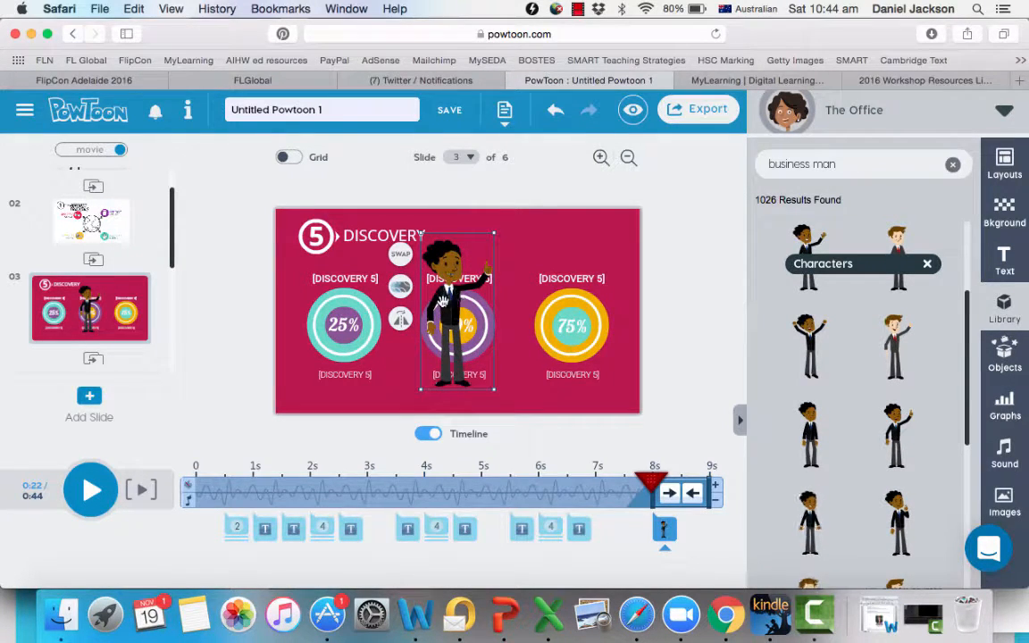
left_click(401, 286)
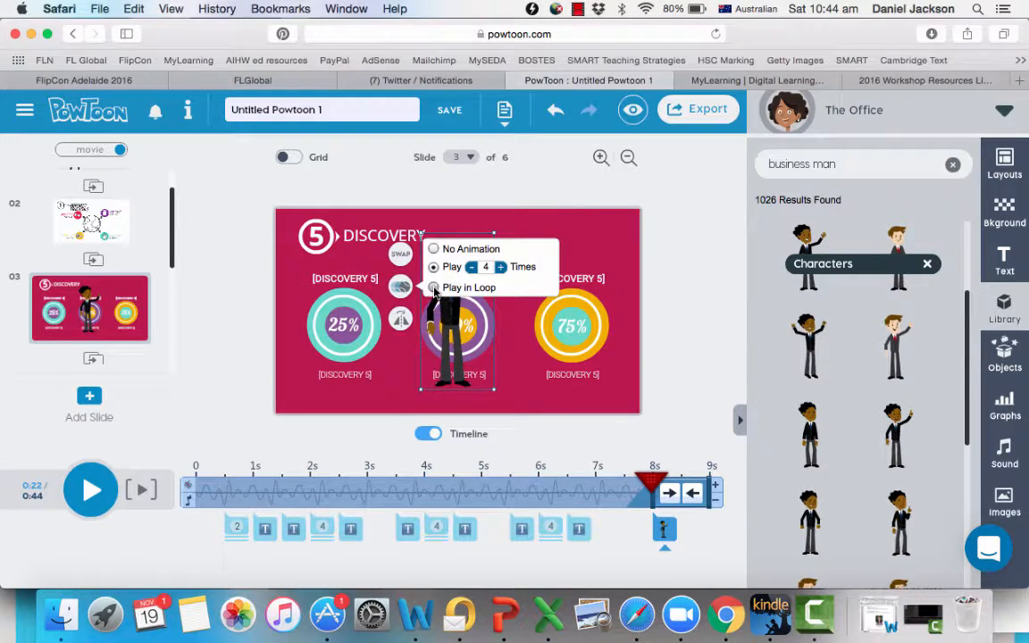
left_click(434, 289)
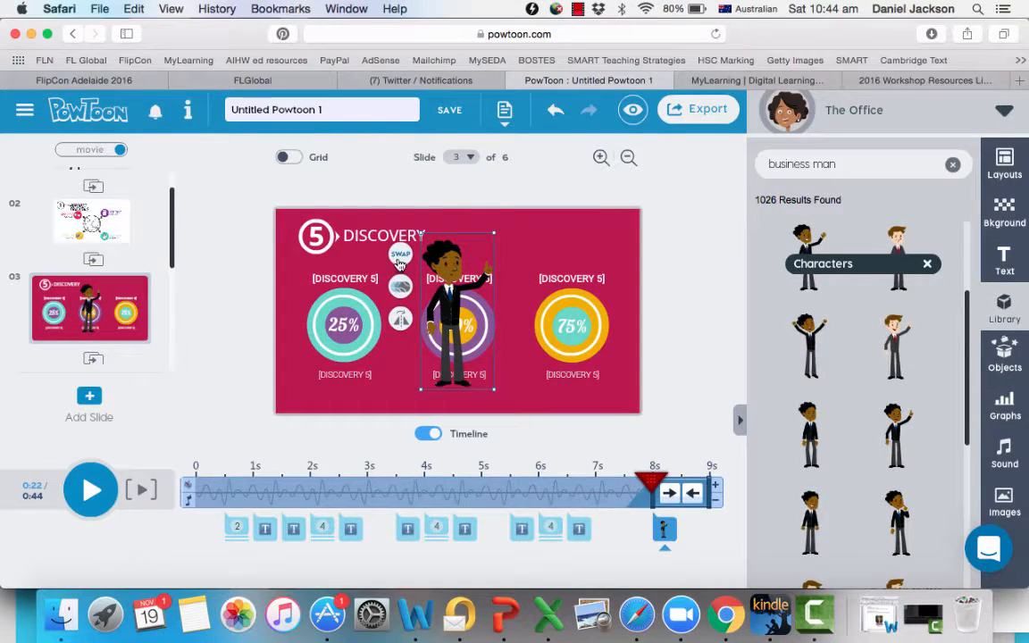
Step: Swap the character on slide 3 for the brown-haired business man in a red tie
left_click(401, 254)
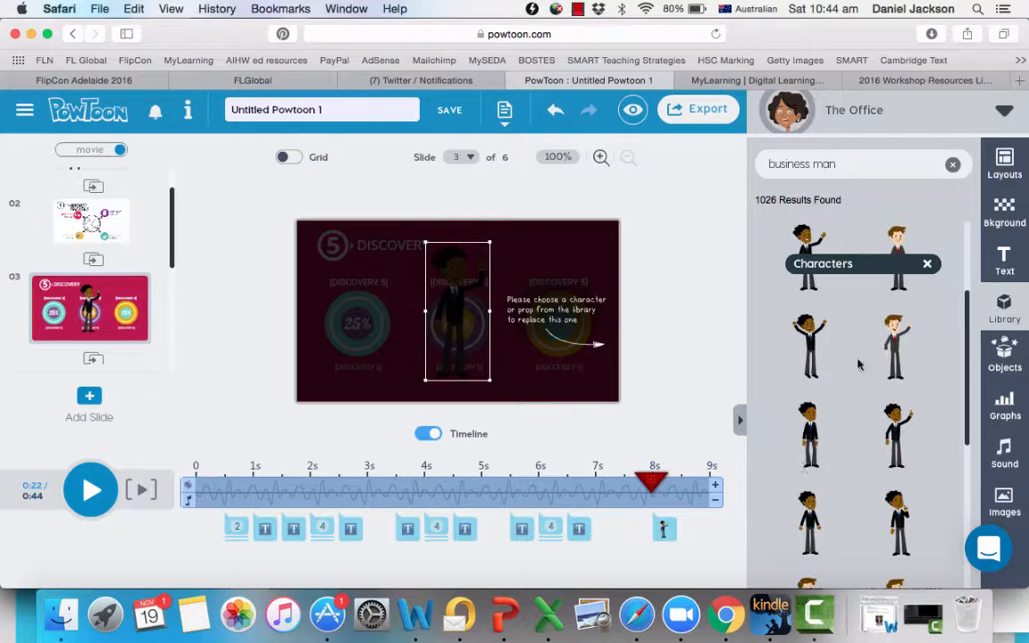
left_click(901, 346)
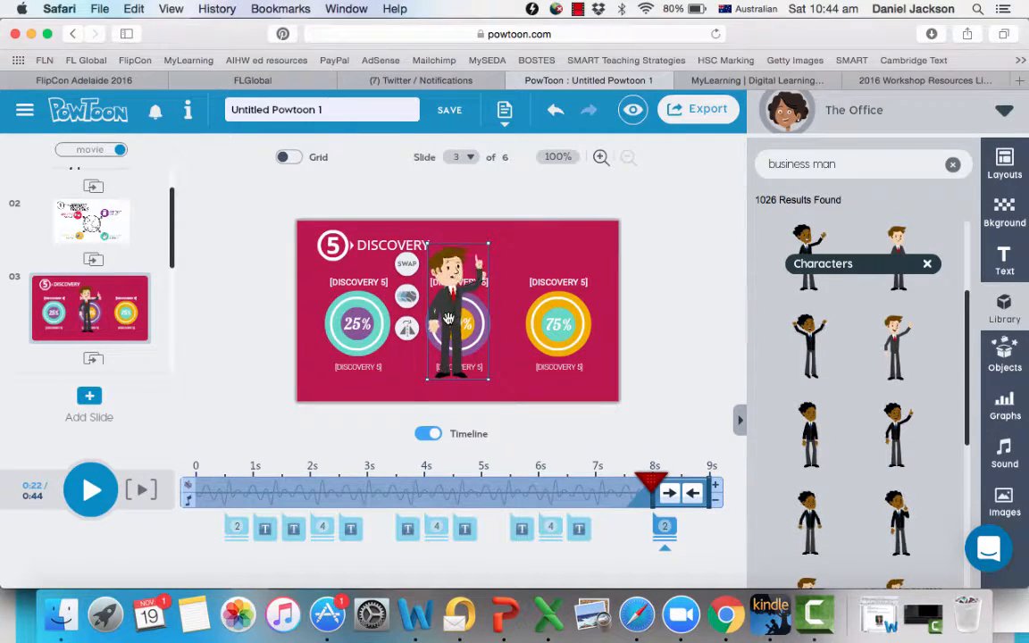
key("Delete")
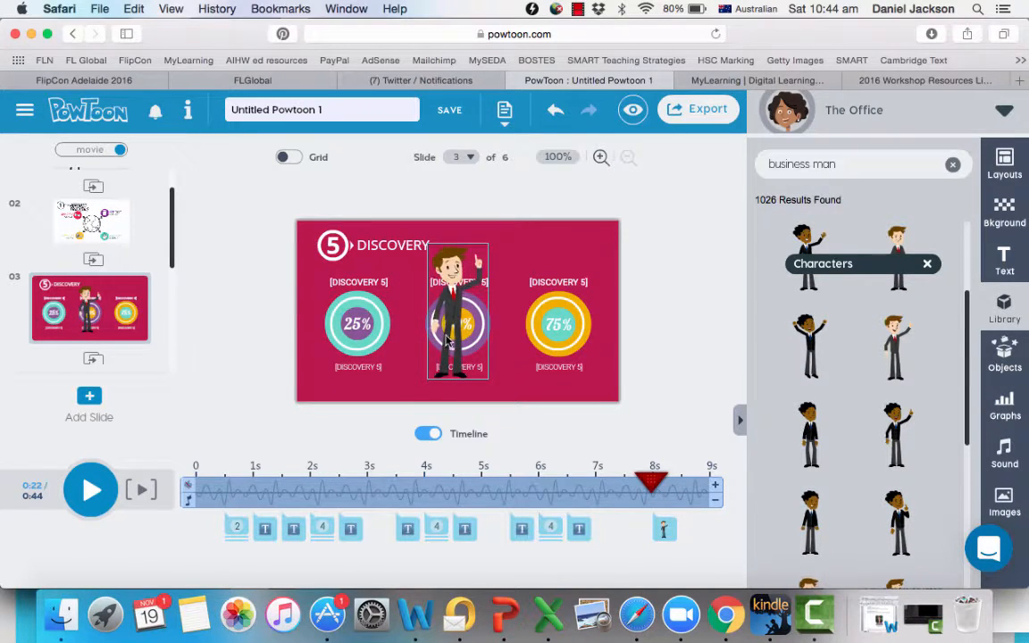
Step: Move the business man over the 75% circle and flip him horizontally so he points toward the other circles
left_click_drag(449, 305, 563, 311)
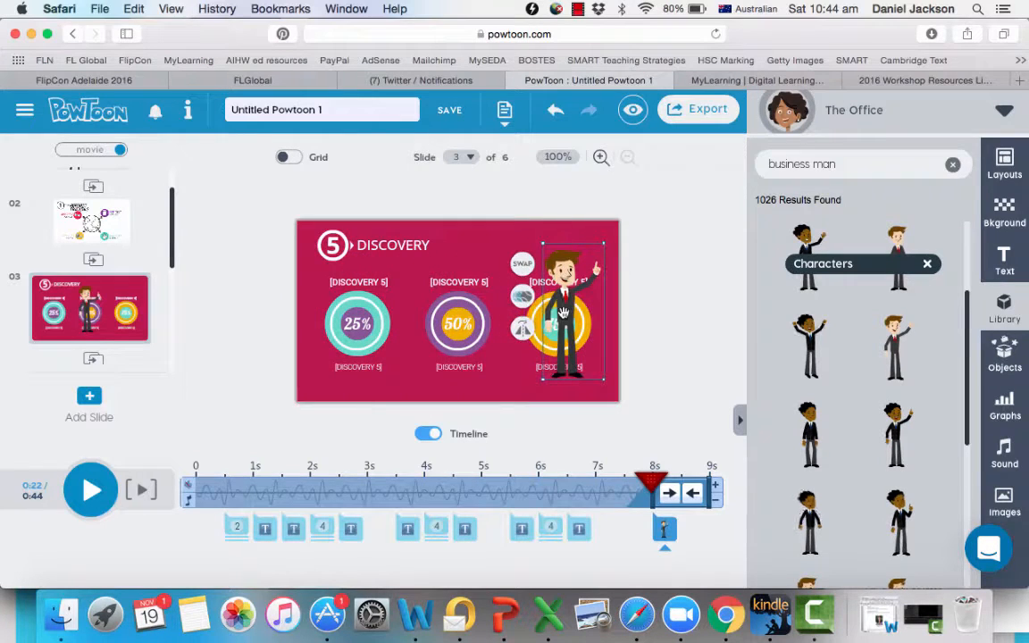
left_click(523, 329)
left_click(668, 311)
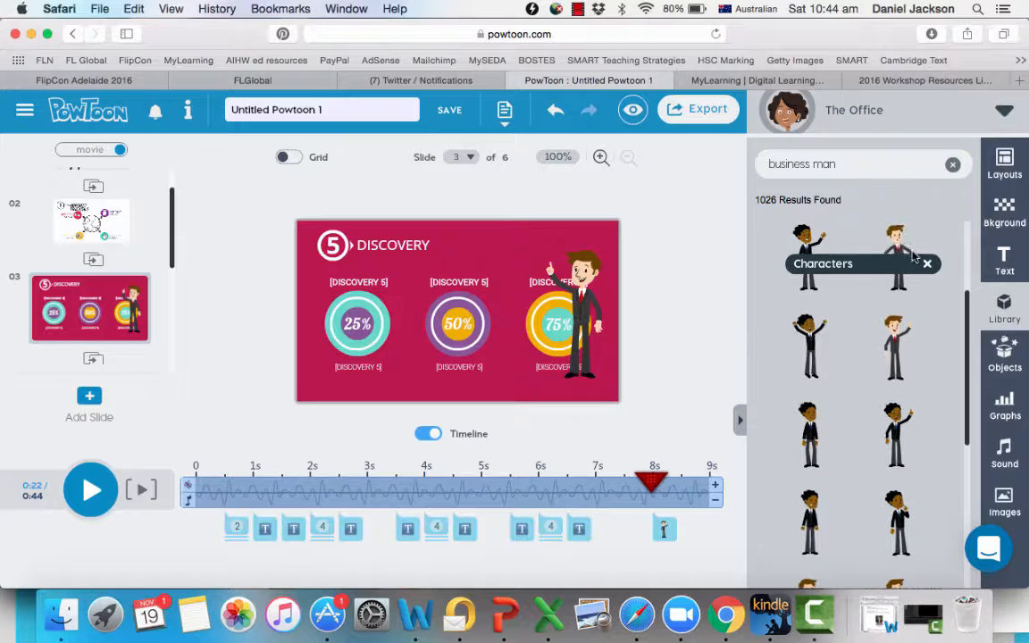
Step: Clear the "business man" search and look through the available objects, graphs, sound options and image options
left_click(1005, 353)
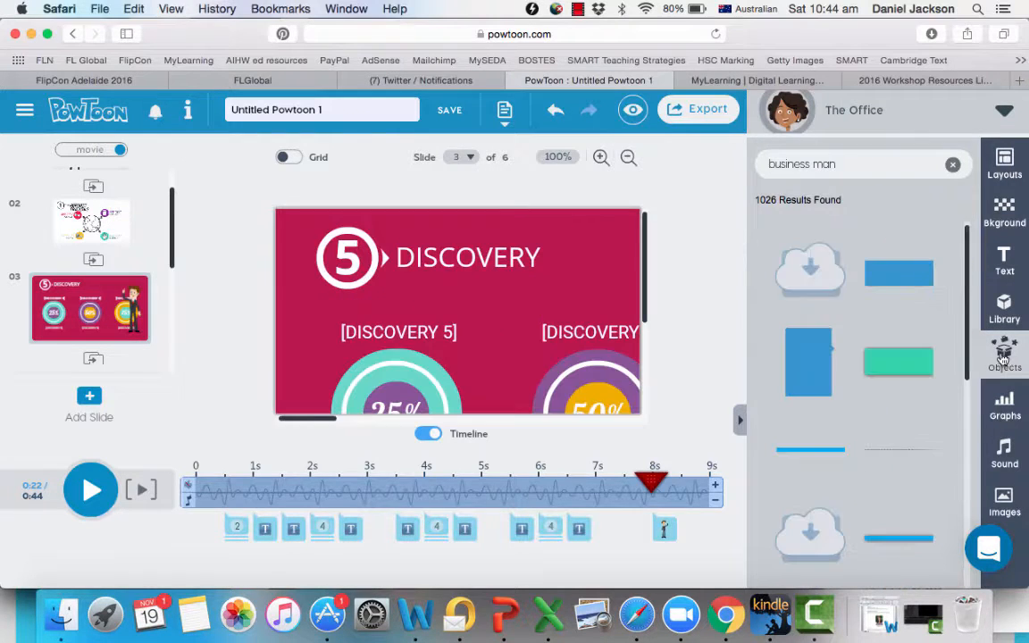
scroll(894, 390, "down", 5)
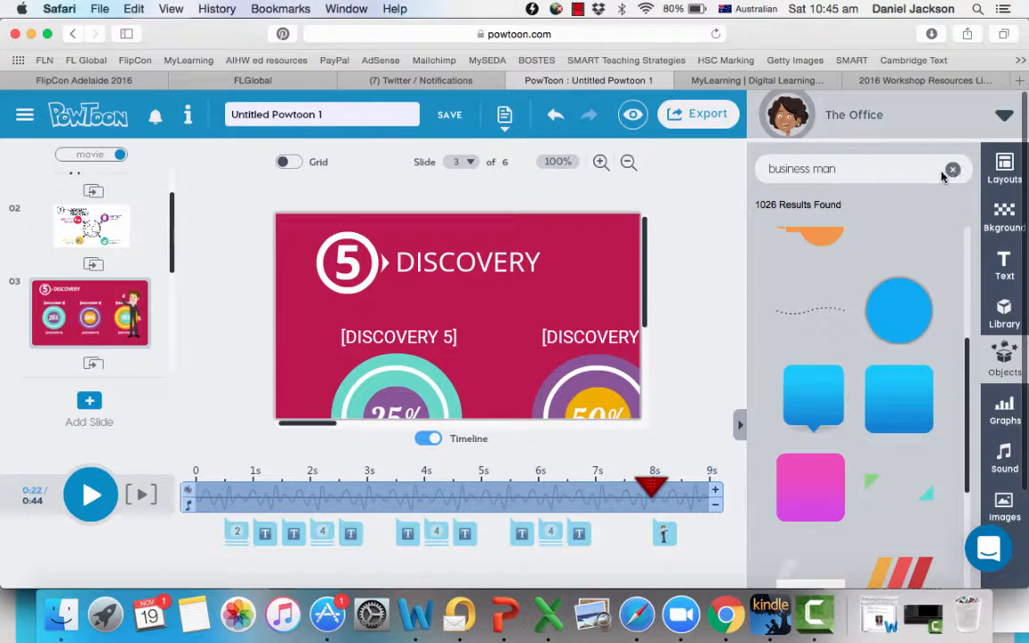
left_click(952, 169)
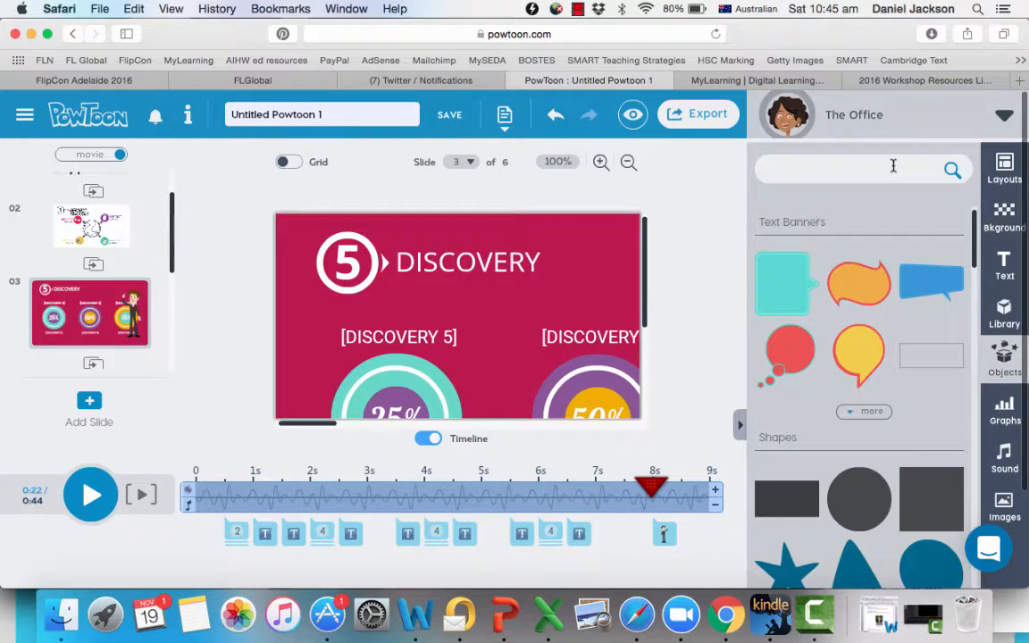
left_click(997, 418)
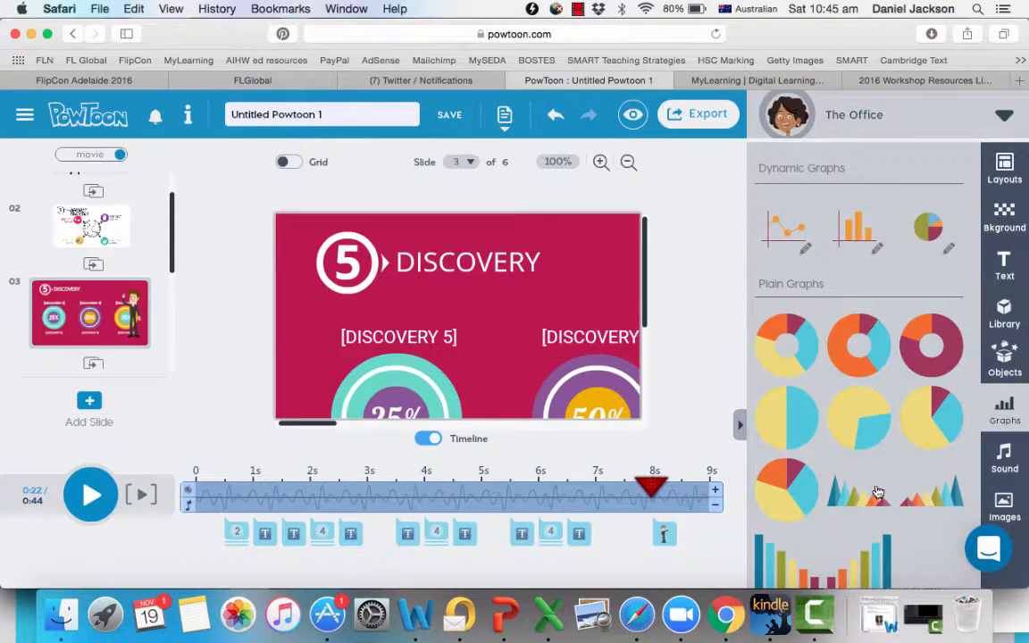
left_click(1004, 457)
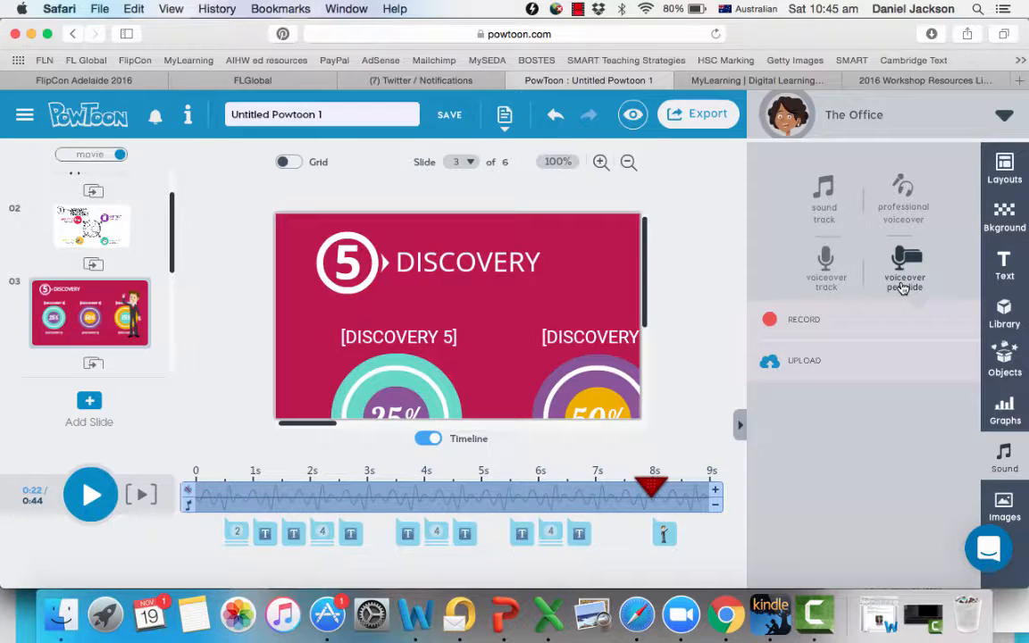
left_click(1005, 505)
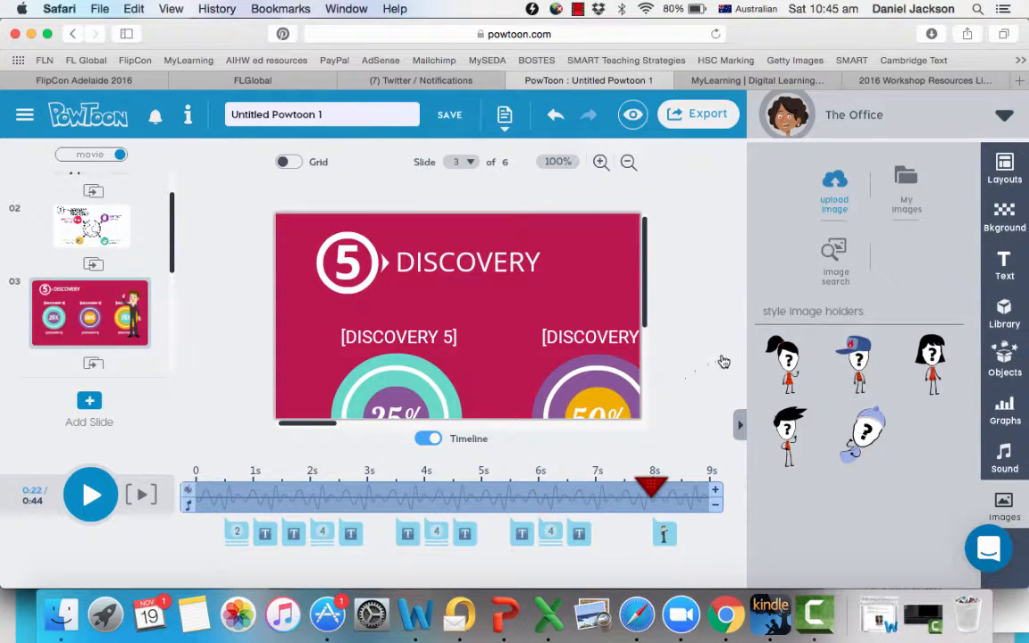
Step: Upload the "Examine the...obic training" image from the Blog images folder in pdhpeNET and dismiss the upload dialog
left_click(834, 211)
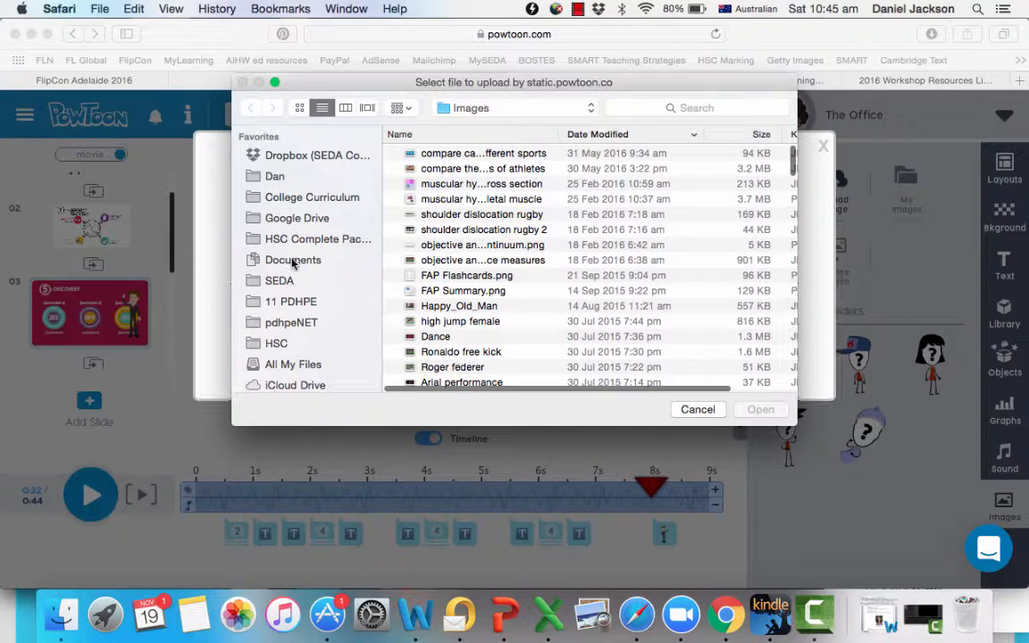
left_click(301, 331)
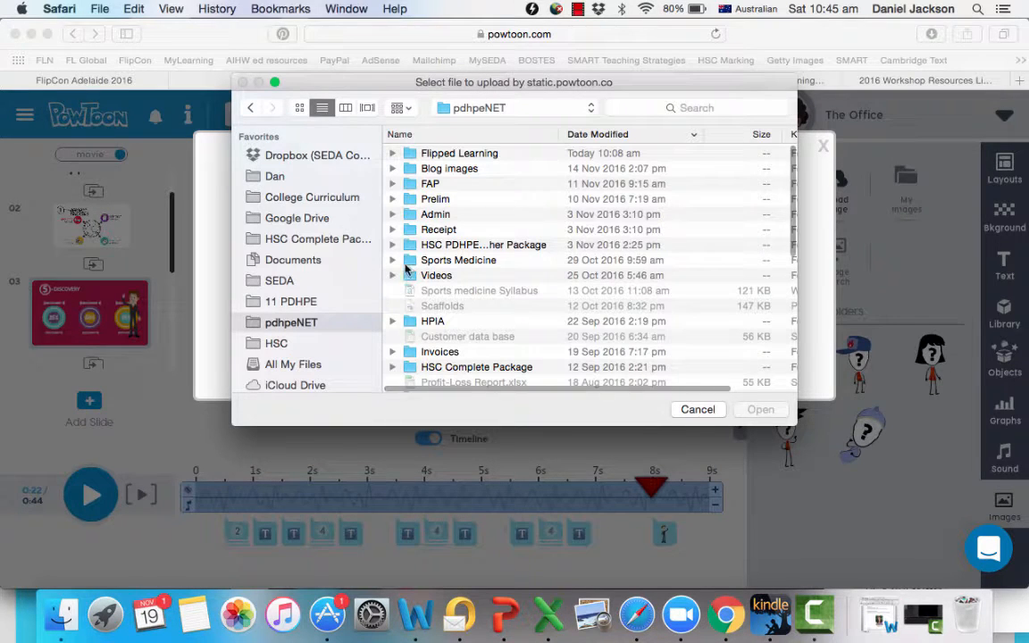
double_click(460, 169)
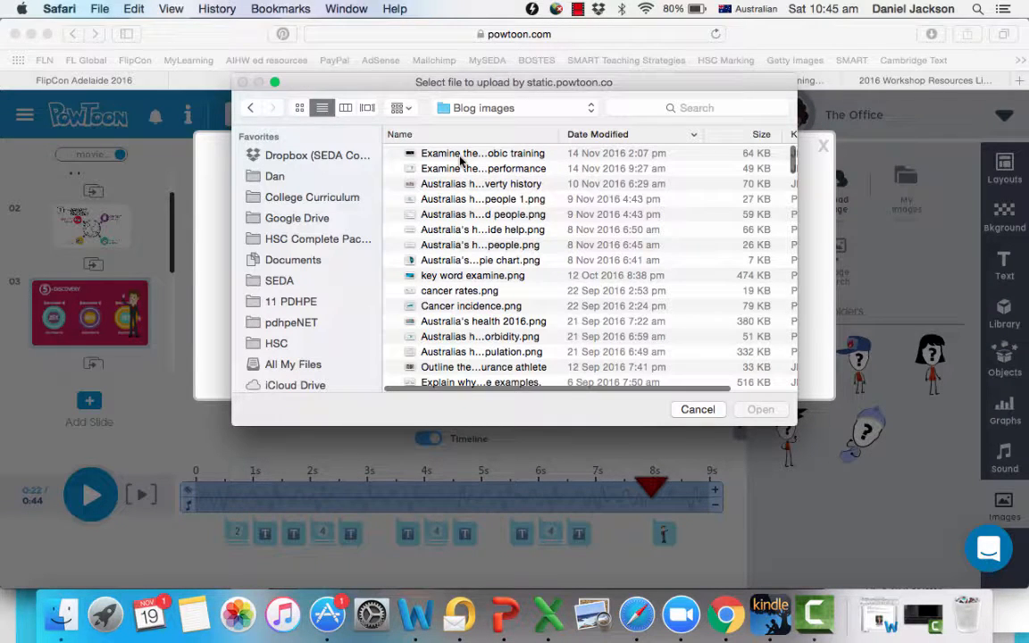
left_click(461, 154)
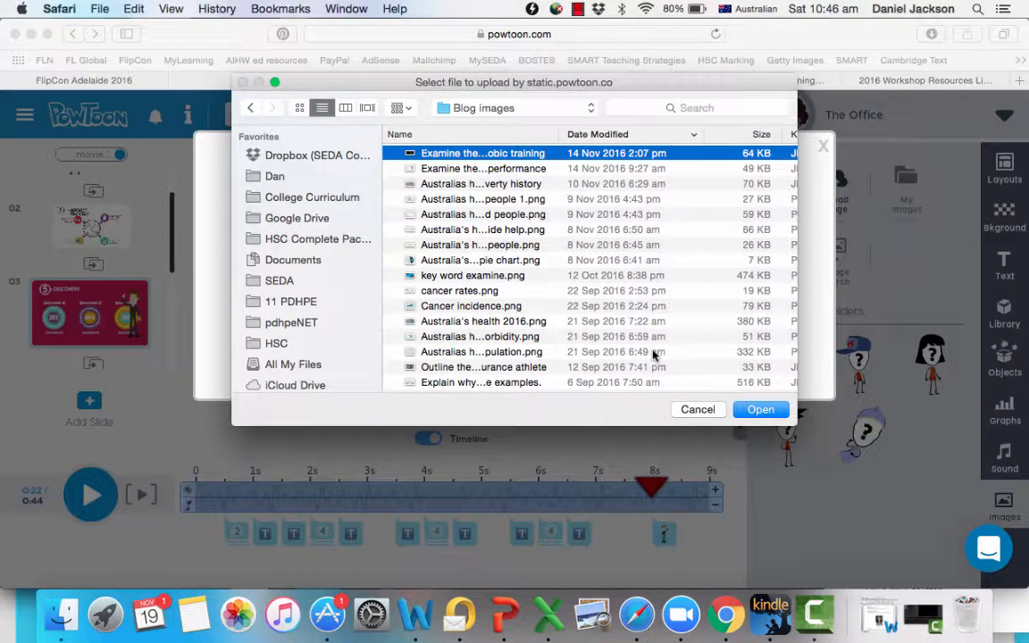
key("Return")
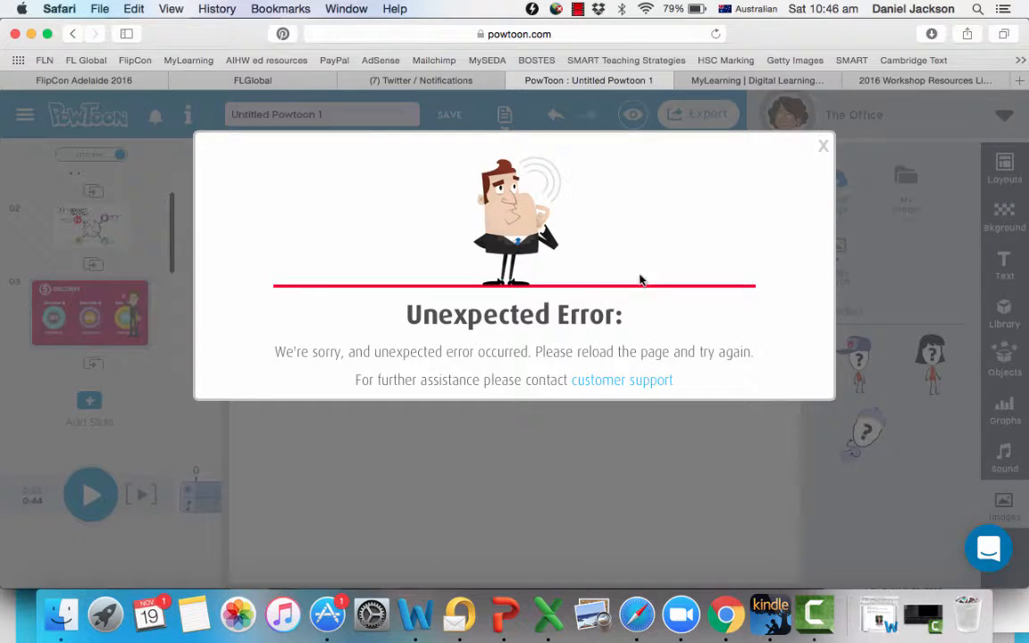
left_click(823, 146)
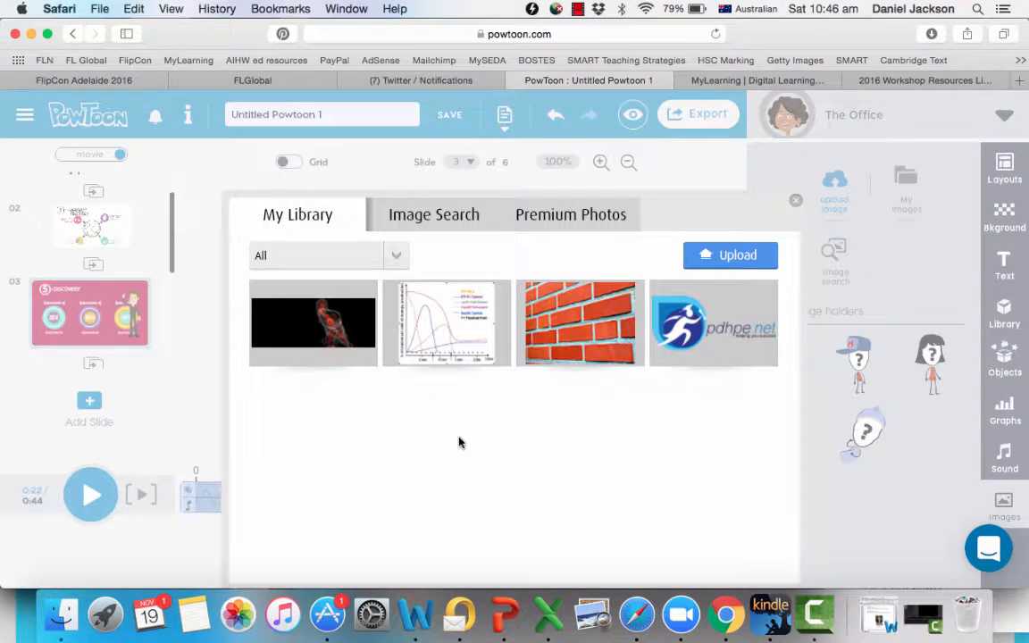
Step: Preview the uploaded black image with the red glowing figure and insert it on slide 3
left_click(294, 305)
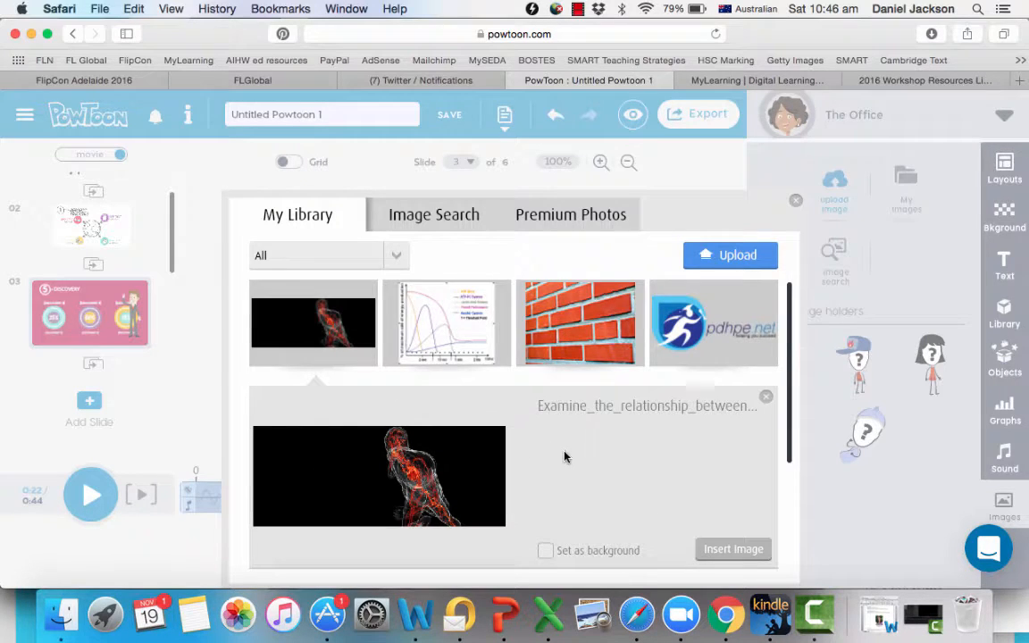
scroll(536, 446, "down", 3)
scroll(564, 456, "up", 3)
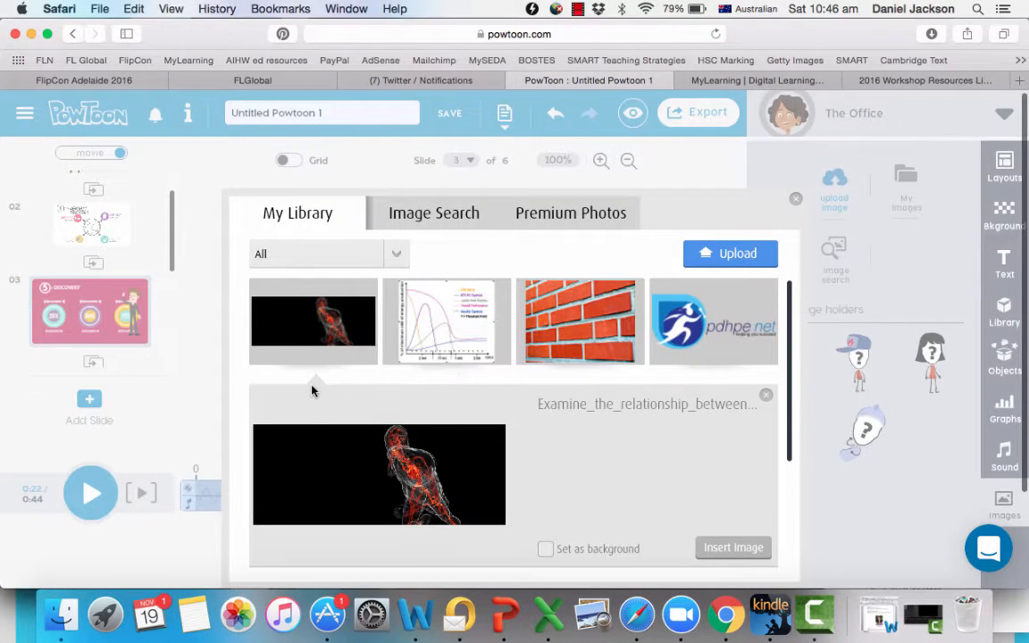
mouse_move(313, 355)
left_click(301, 330)
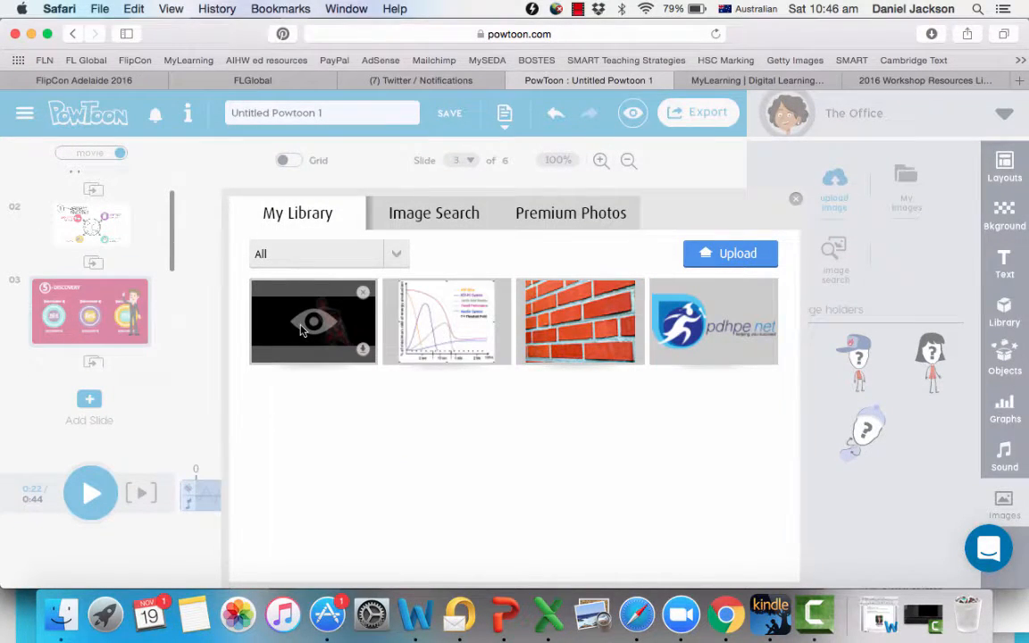
left_click(299, 330)
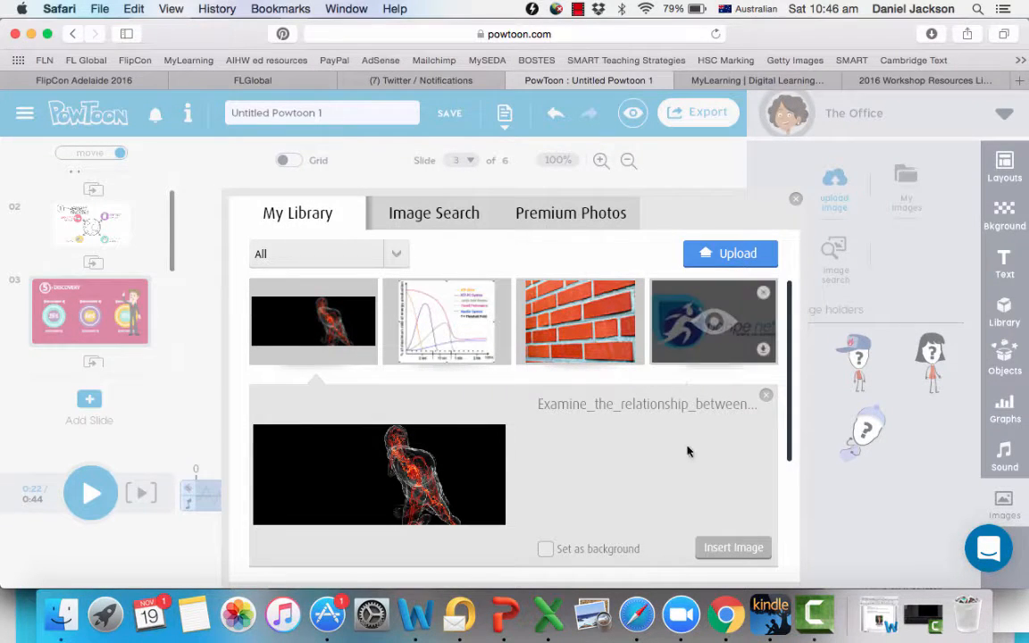
left_click(734, 549)
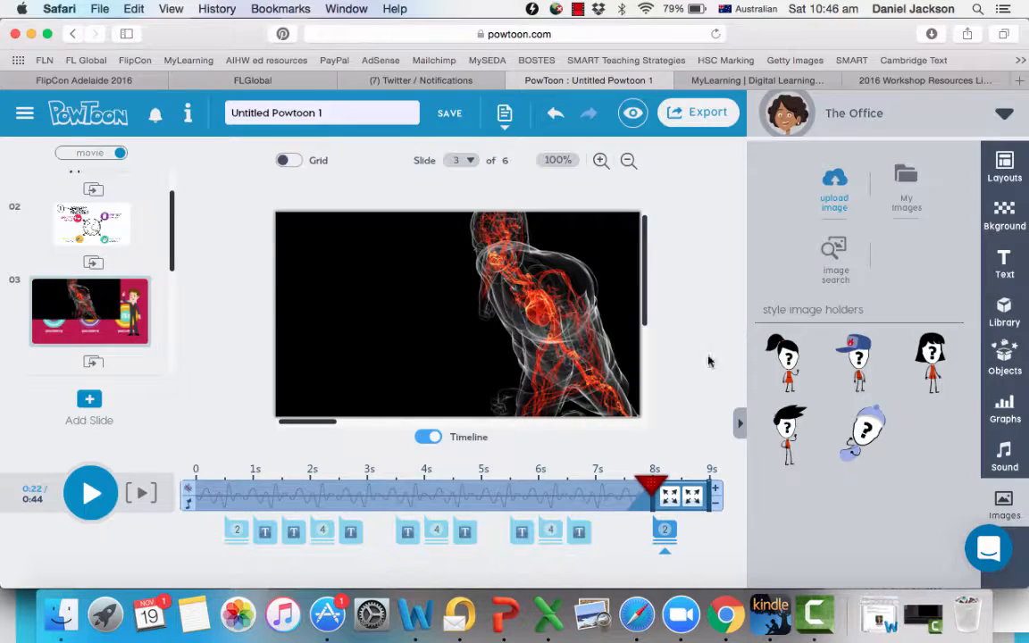
Step: Delete the inserted figure image from slide 3
left_click(469, 362)
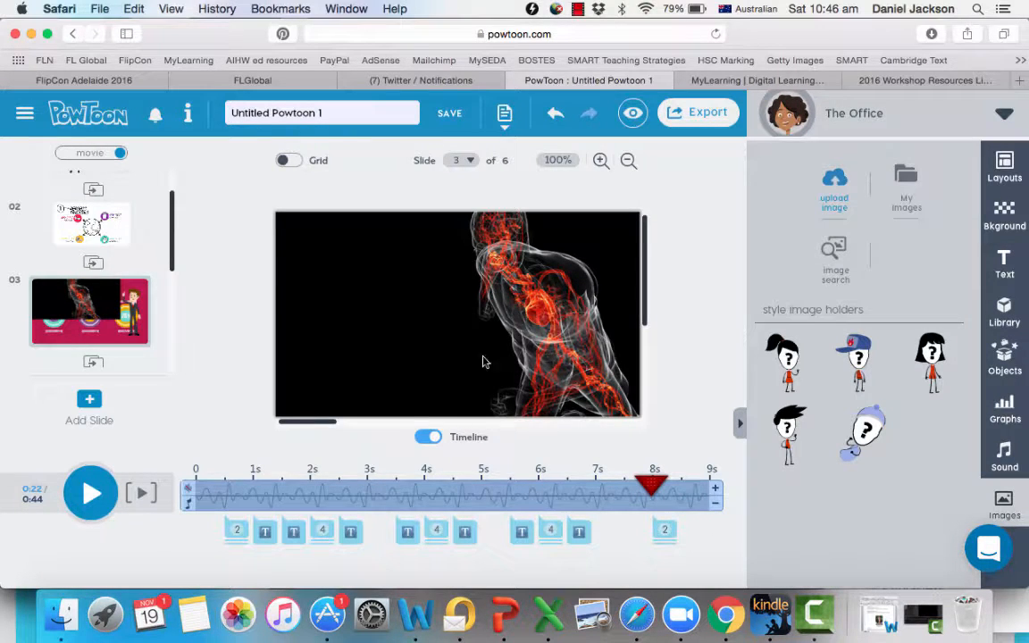
left_click(382, 313)
key("Delete")
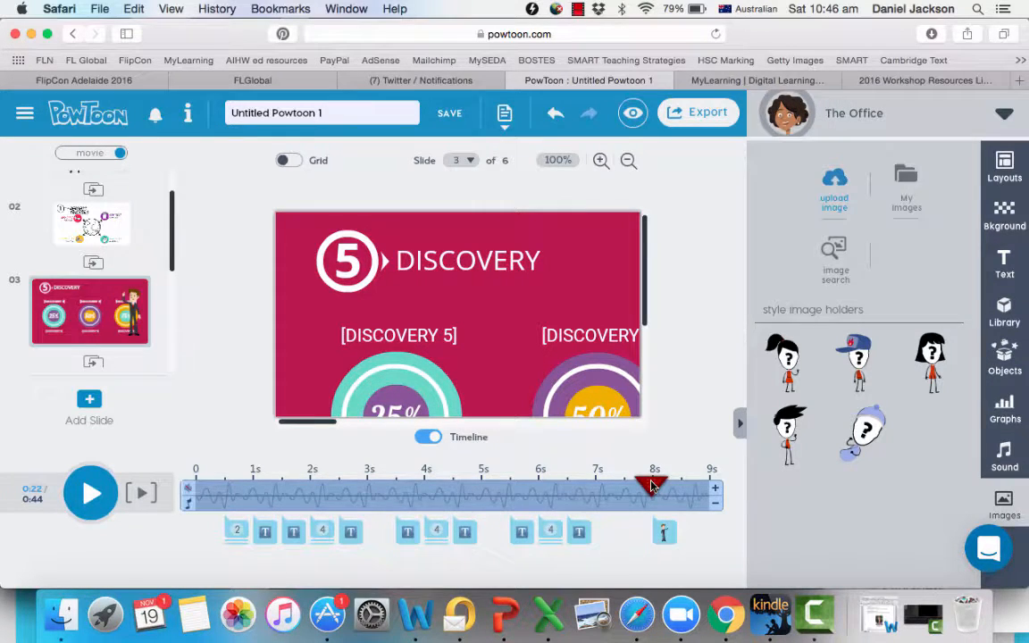
left_click_drag(650, 485, 596, 493)
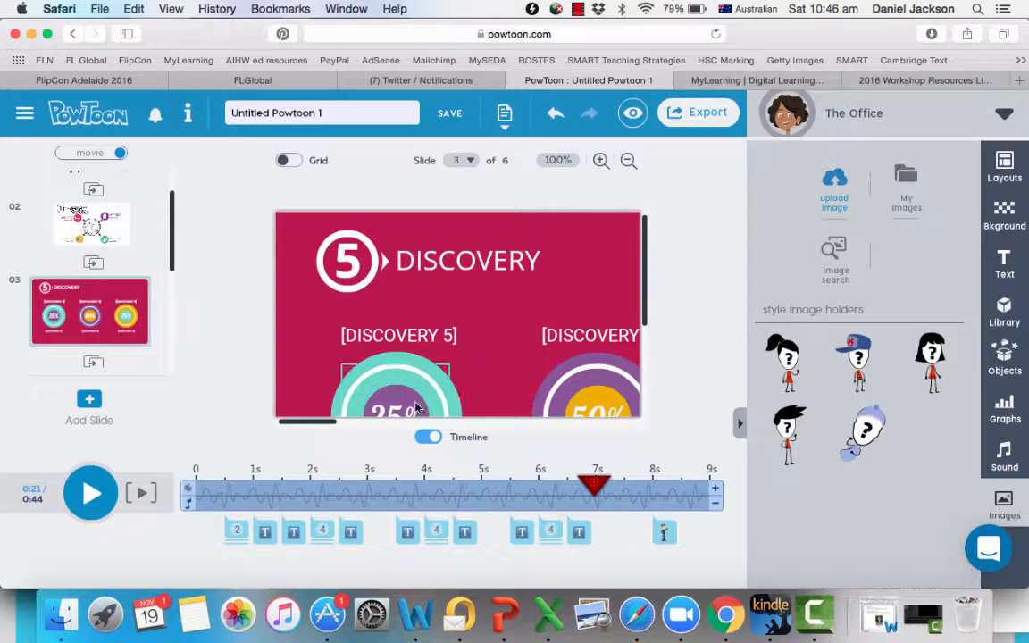
left_click(404, 376)
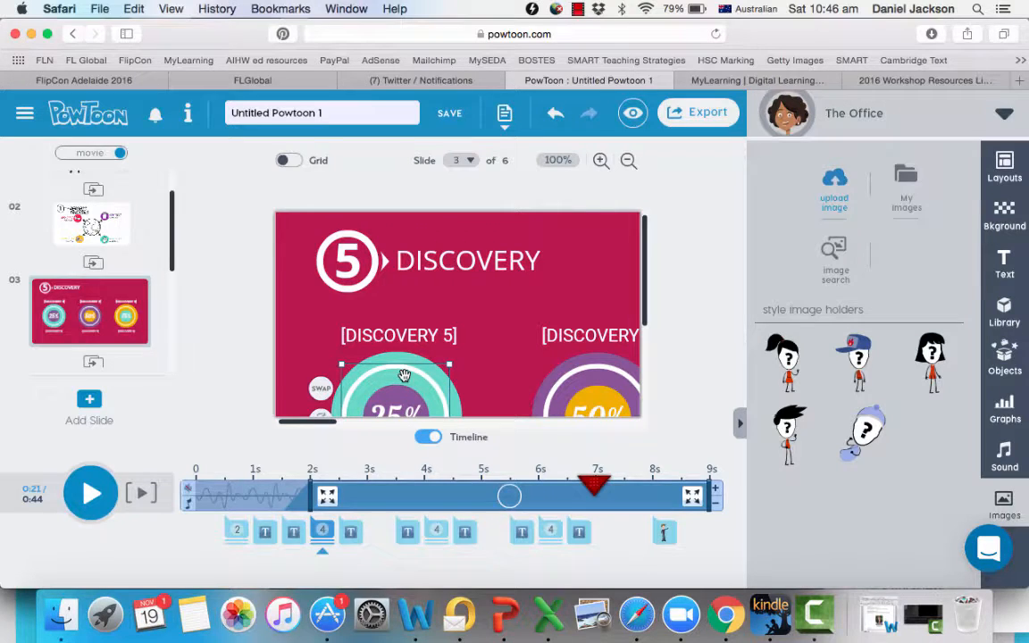
left_click(321, 389)
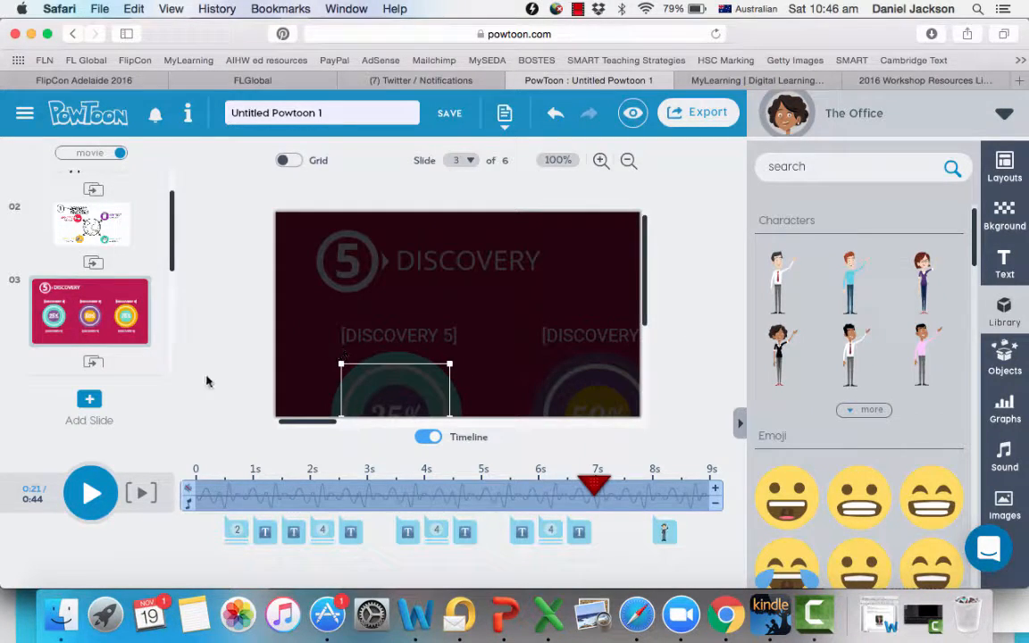
left_click(247, 376)
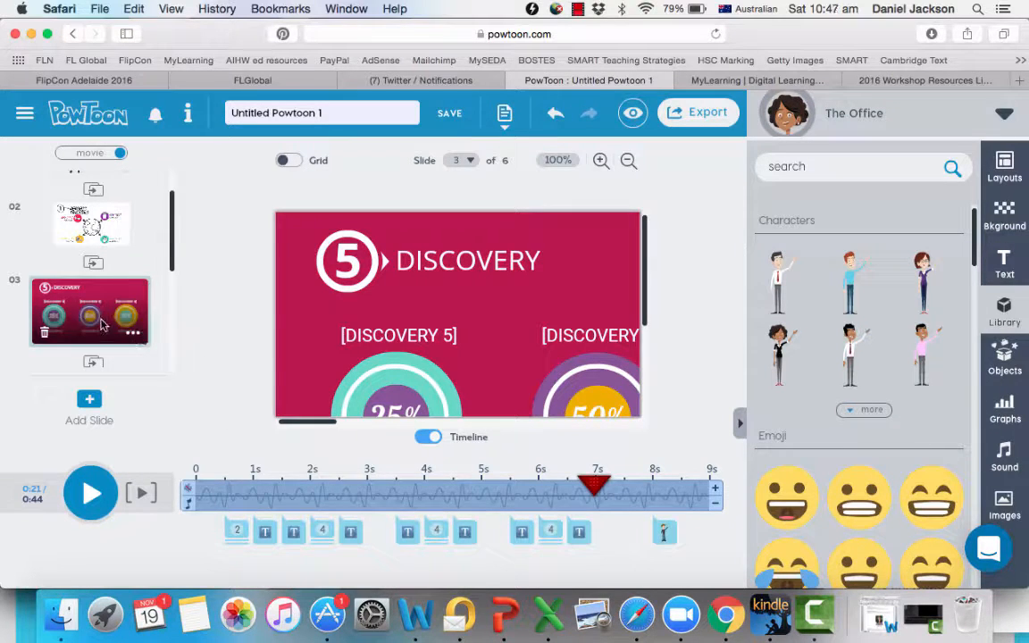
Step: Play slide 3 from the start of its timeline to check its animation
mouse_move(103, 324)
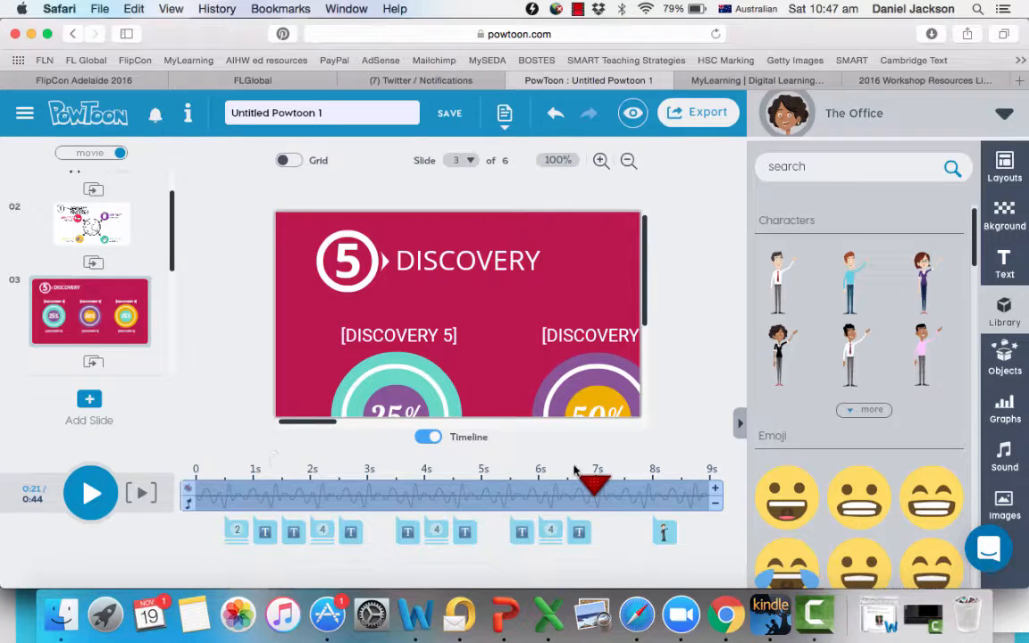
left_click(208, 479)
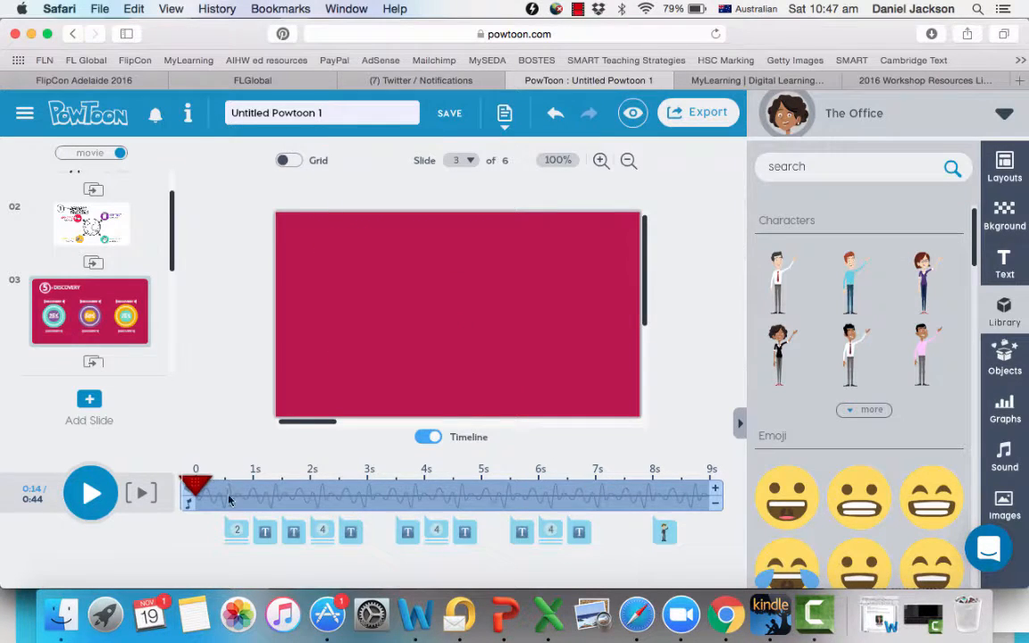
left_click(91, 494)
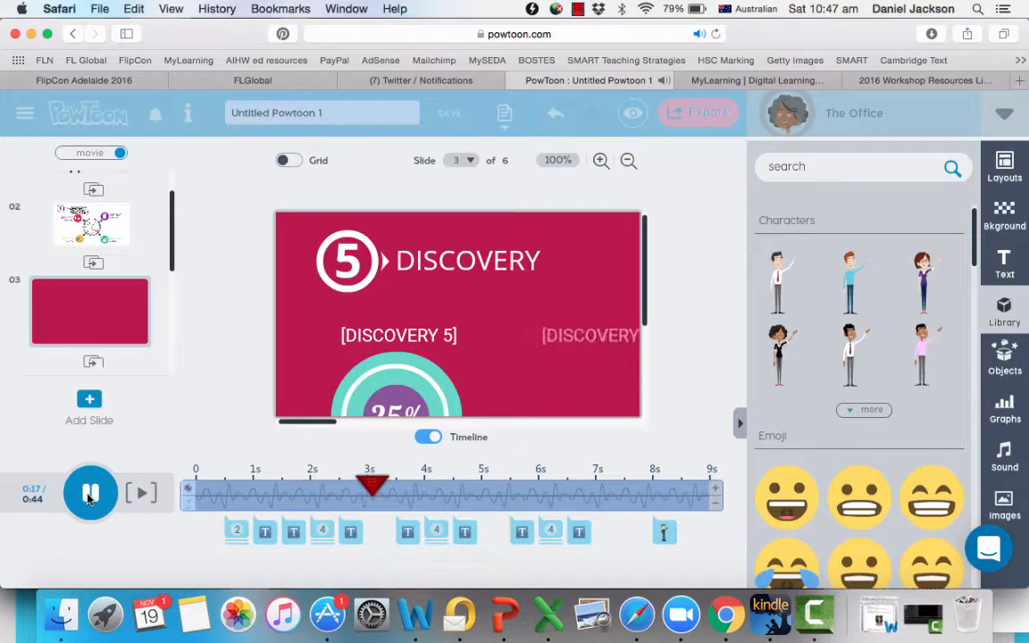
Step: Stop the playback and delete slide 3, the red Discovery slide
left_click(499, 375)
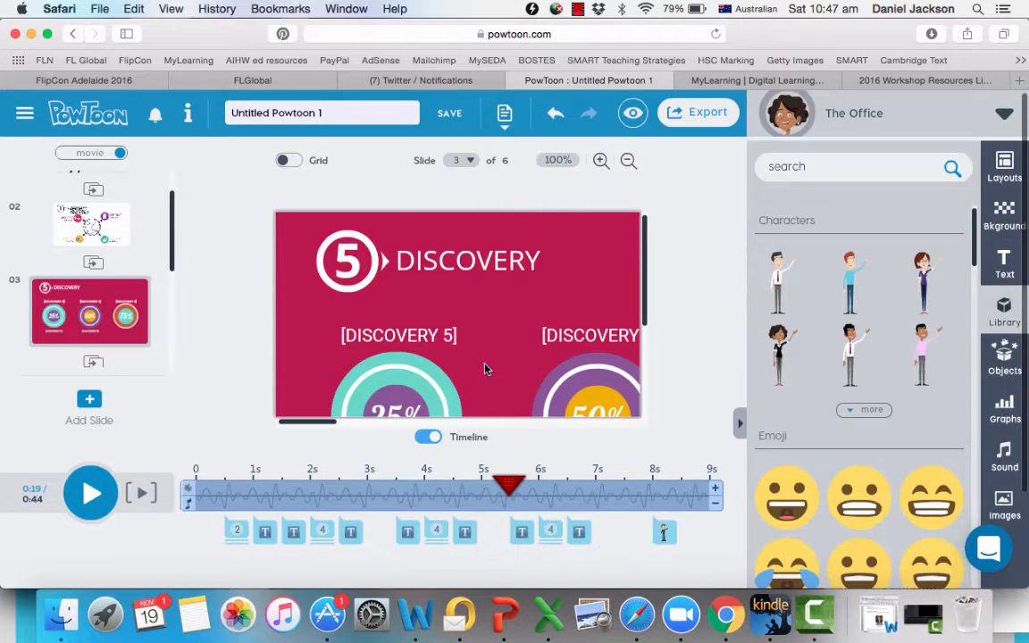
scroll(485, 369, "down", 1)
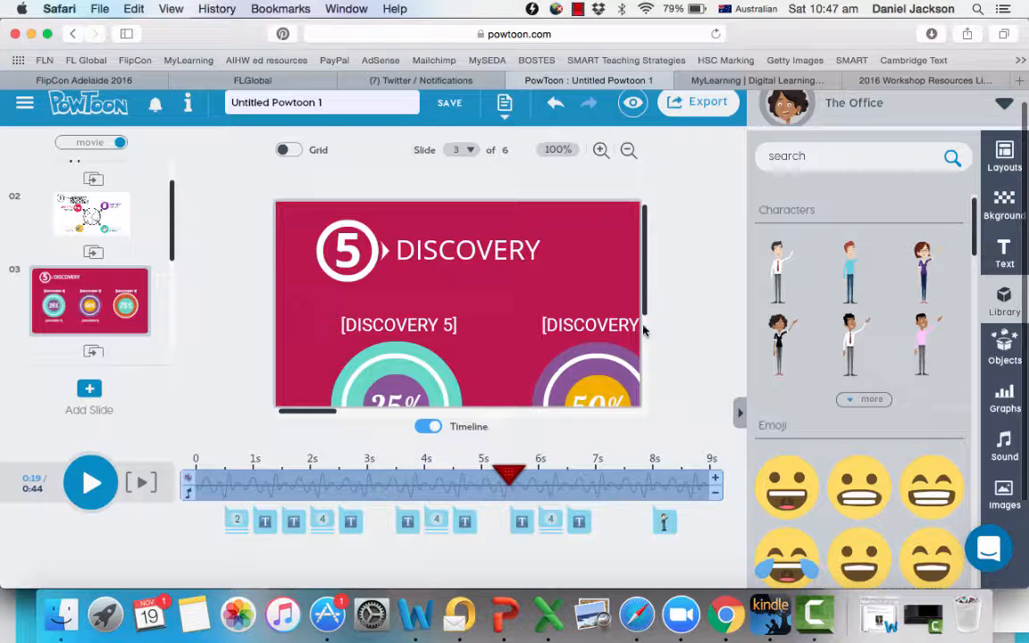
left_click(626, 152)
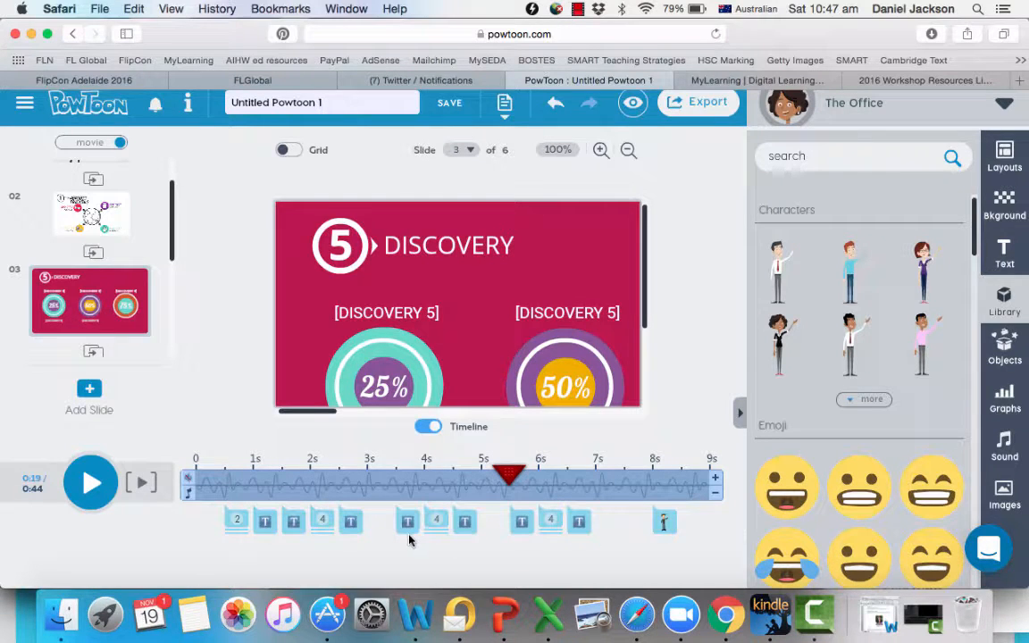
left_click(379, 471)
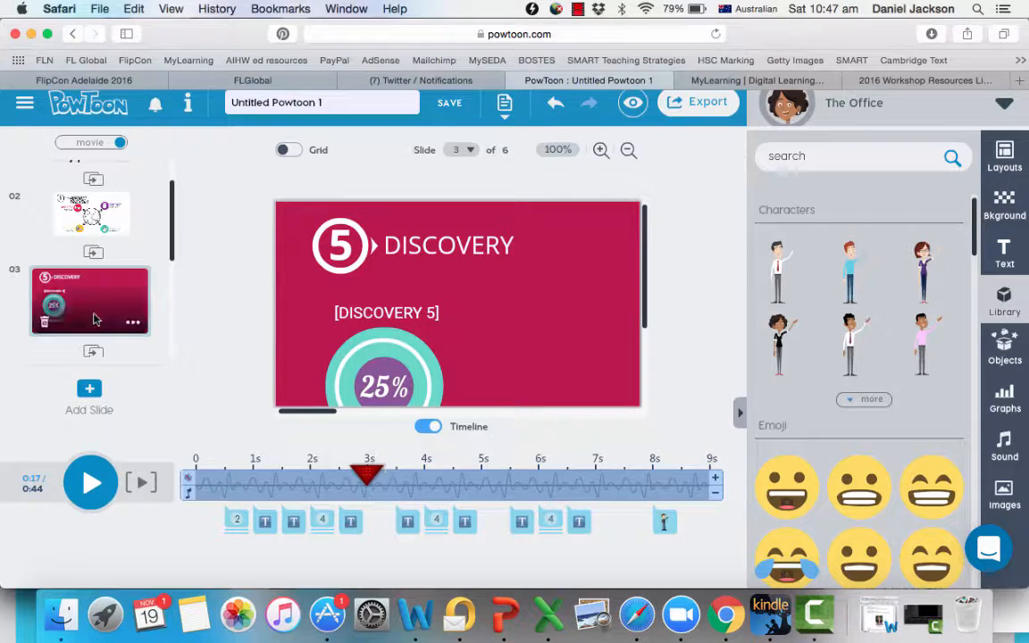
left_click(43, 321)
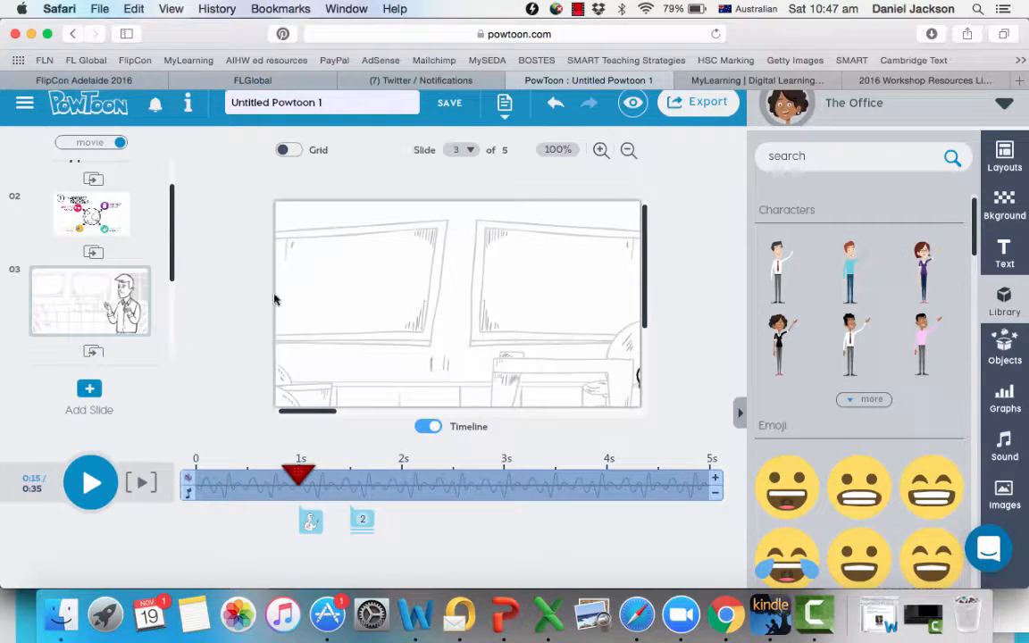
Step: Open slide 2, Aerobic Training, with the library collapsed and the canvas zoomed out to show the whole slide
scroll(213, 253, "down", 1)
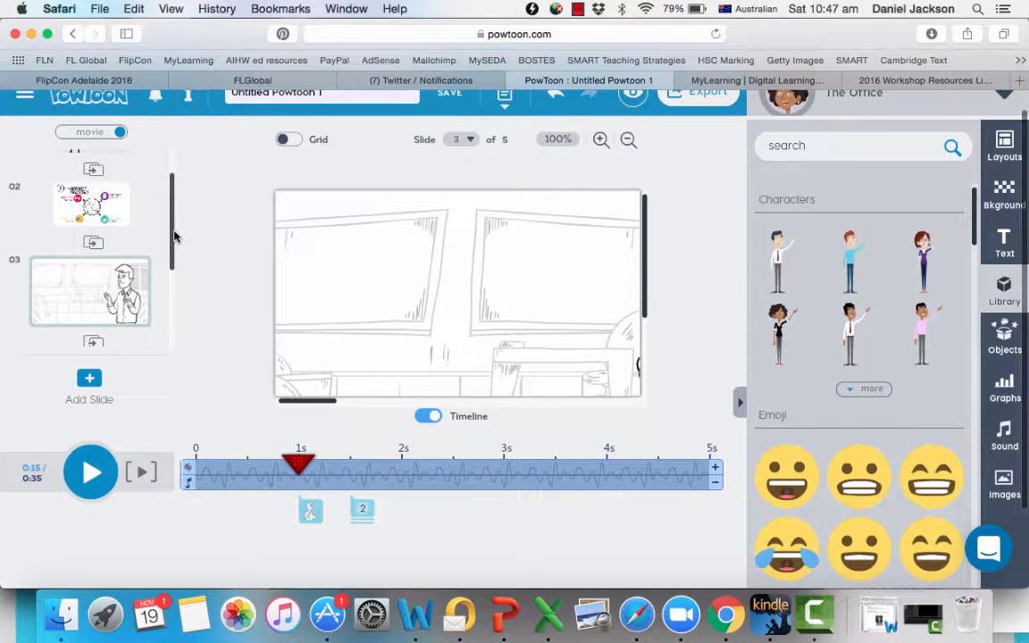
left_click(79, 202)
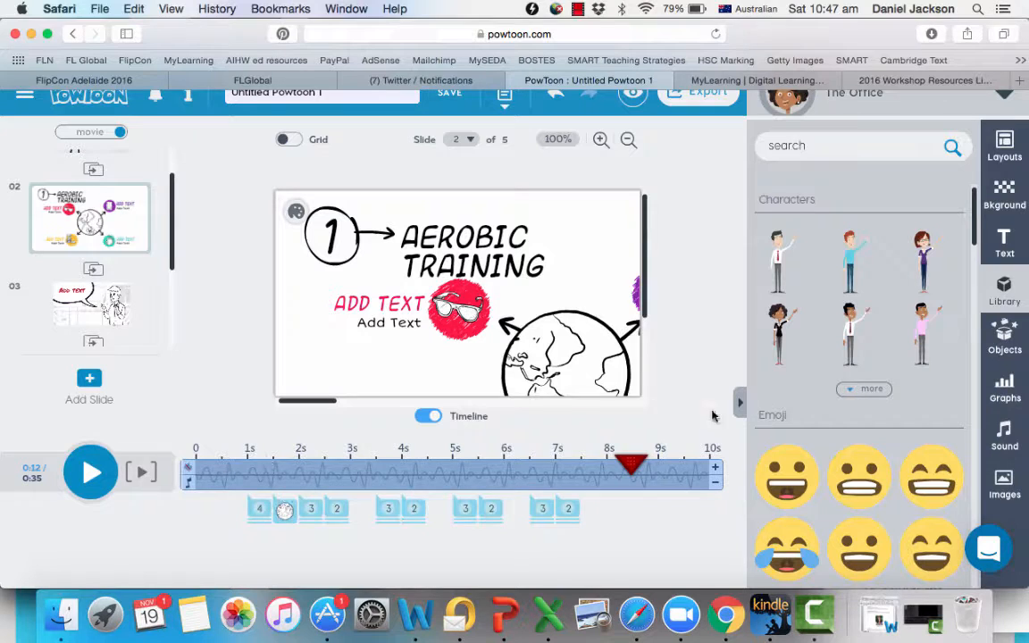
left_click(740, 403)
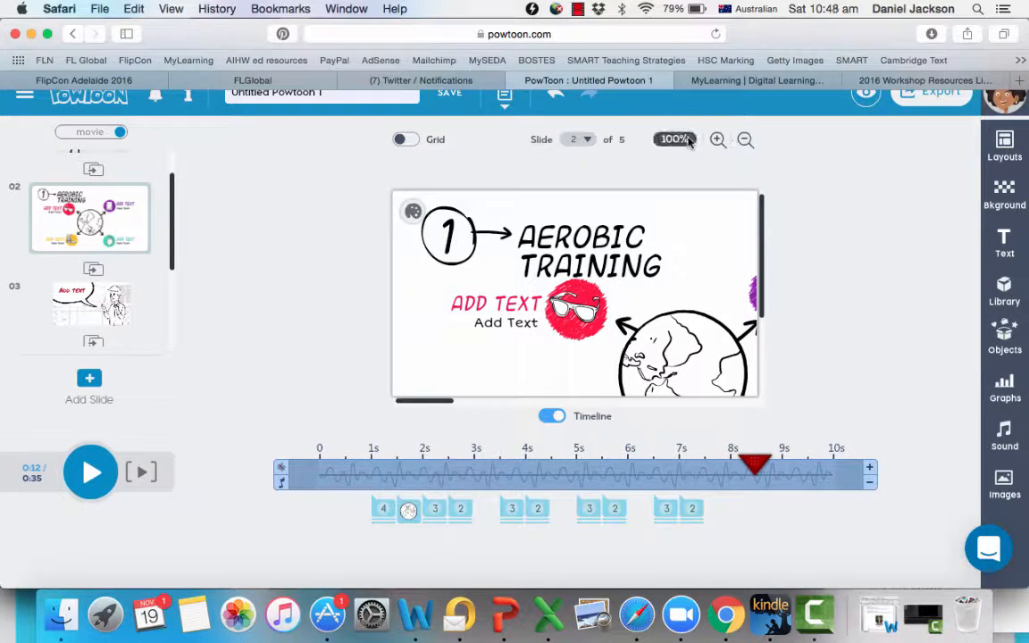
left_click(745, 140)
left_click(745, 141)
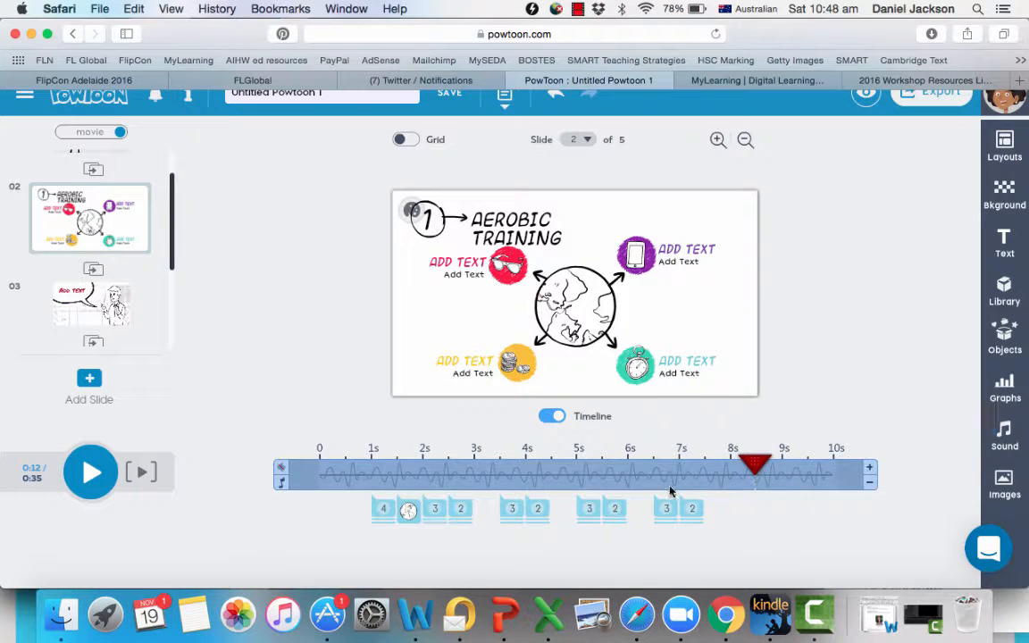
Step: Add one second to slide 2's timeline at each of the 3, 5.5 and 8 second marks
left_click(552, 470)
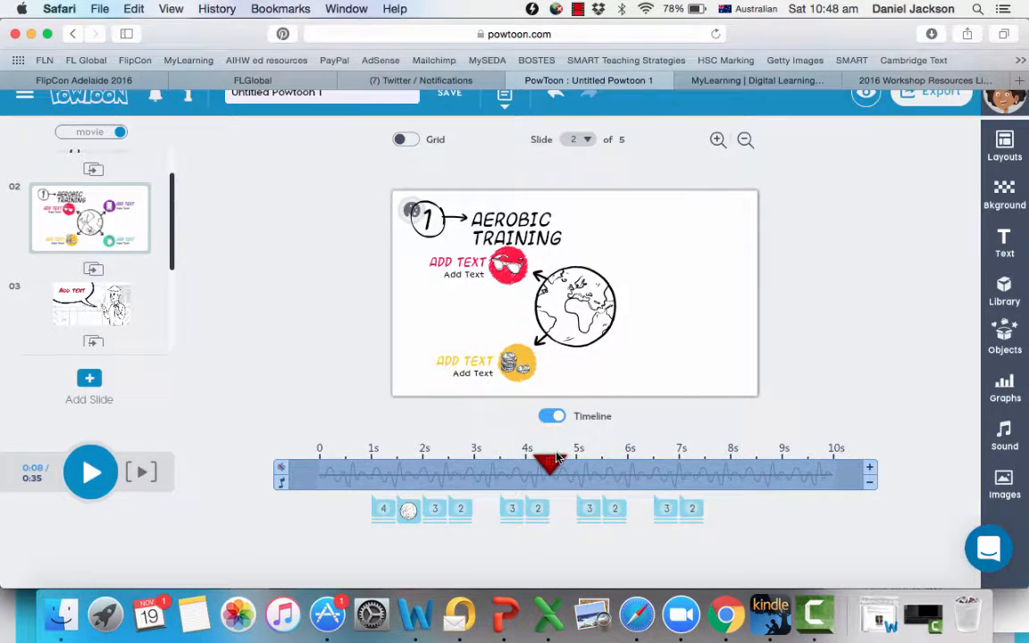
left_click(476, 460)
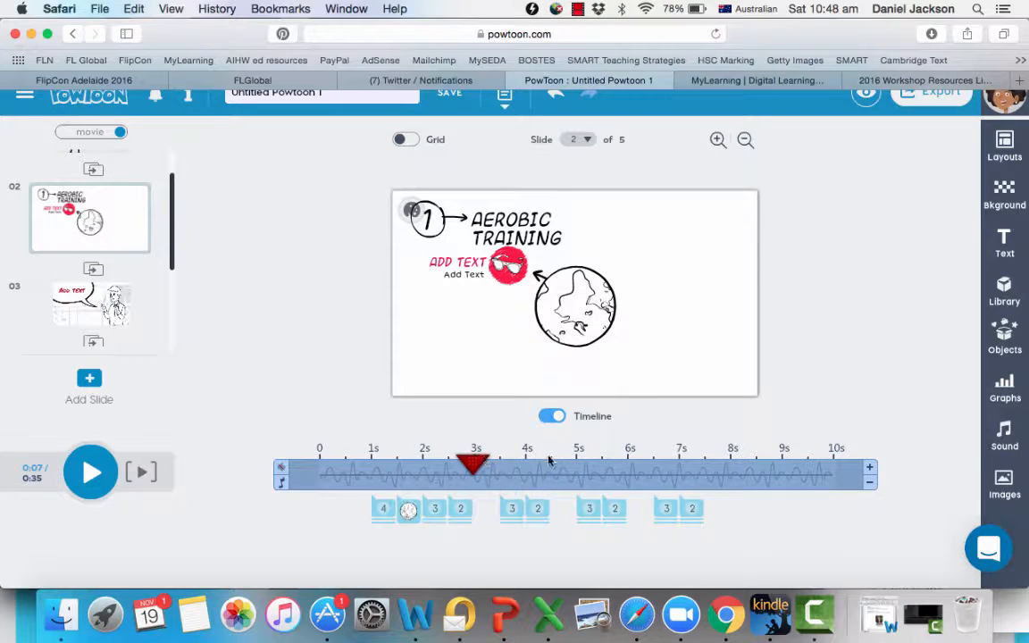
left_click(868, 472)
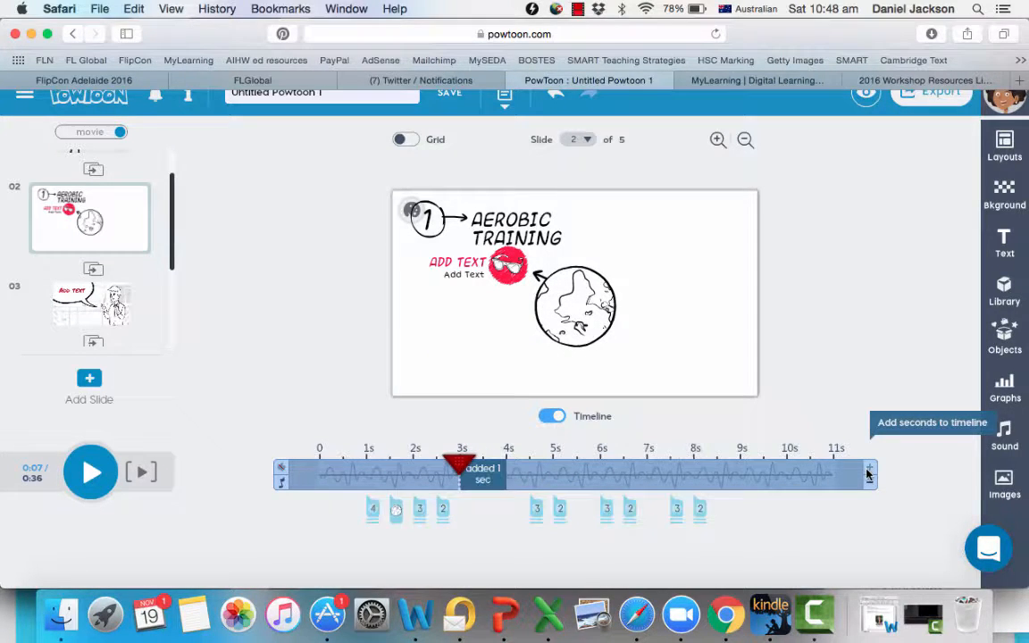
left_click(578, 459)
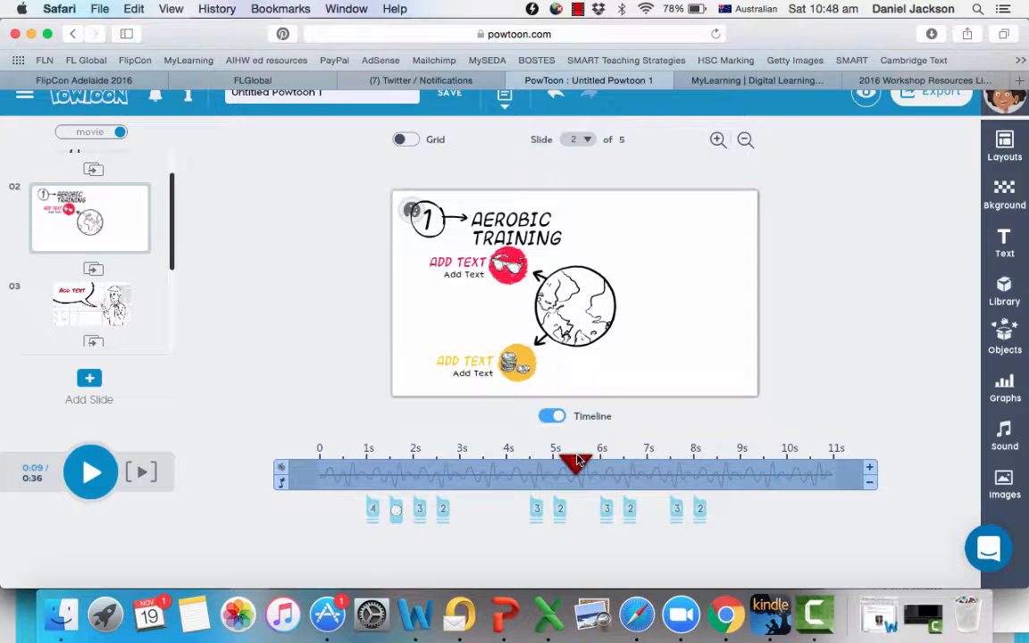
left_click(870, 467)
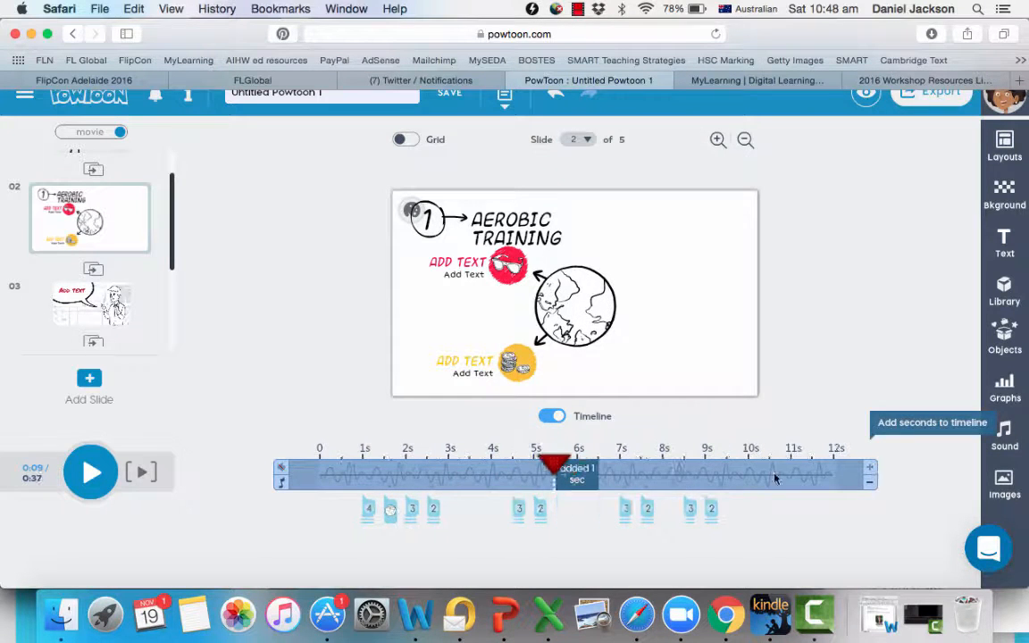
left_click(666, 466)
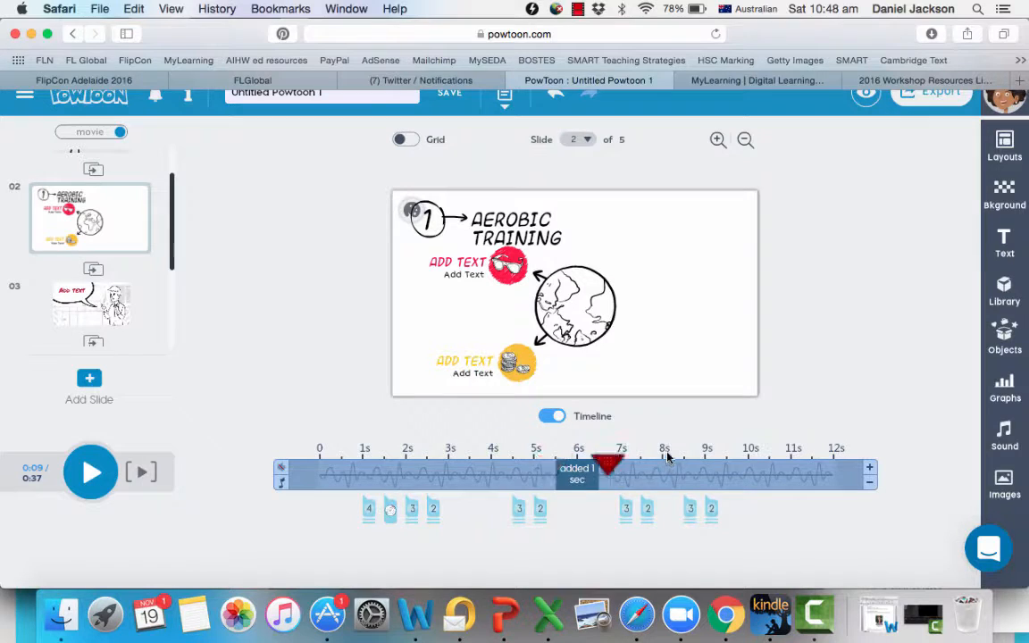
left_click(866, 470)
Step: Extend slide 2 to 20 seconds by adding seconds at about the 11.5 second mark
left_click(772, 465)
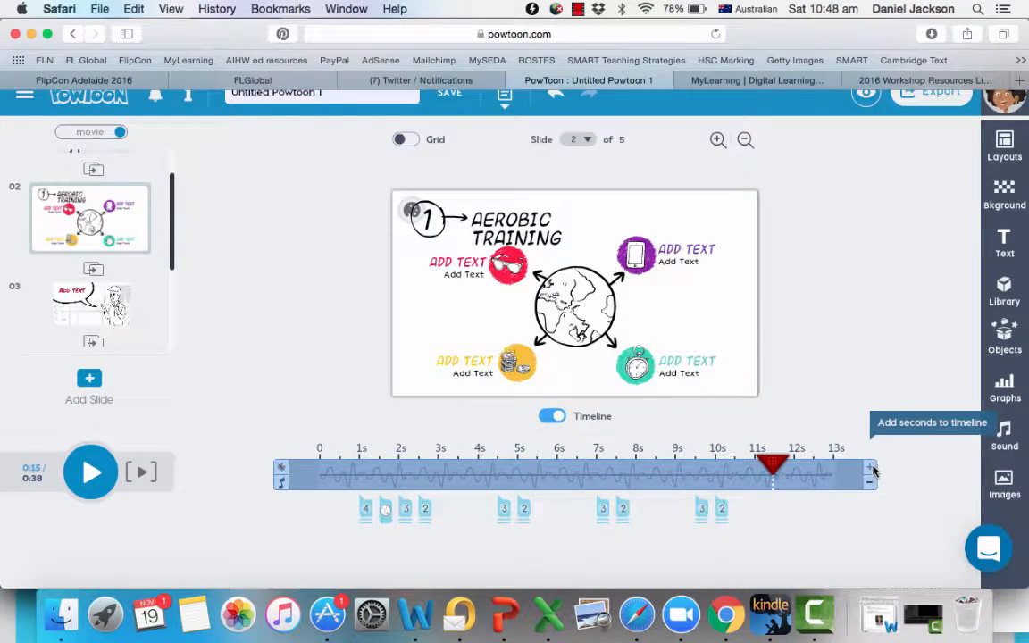
left_click(870, 468)
left_click(869, 468)
left_click(869, 468)
left_click(870, 467)
left_click(869, 467)
left_click(870, 467)
left_click(869, 467)
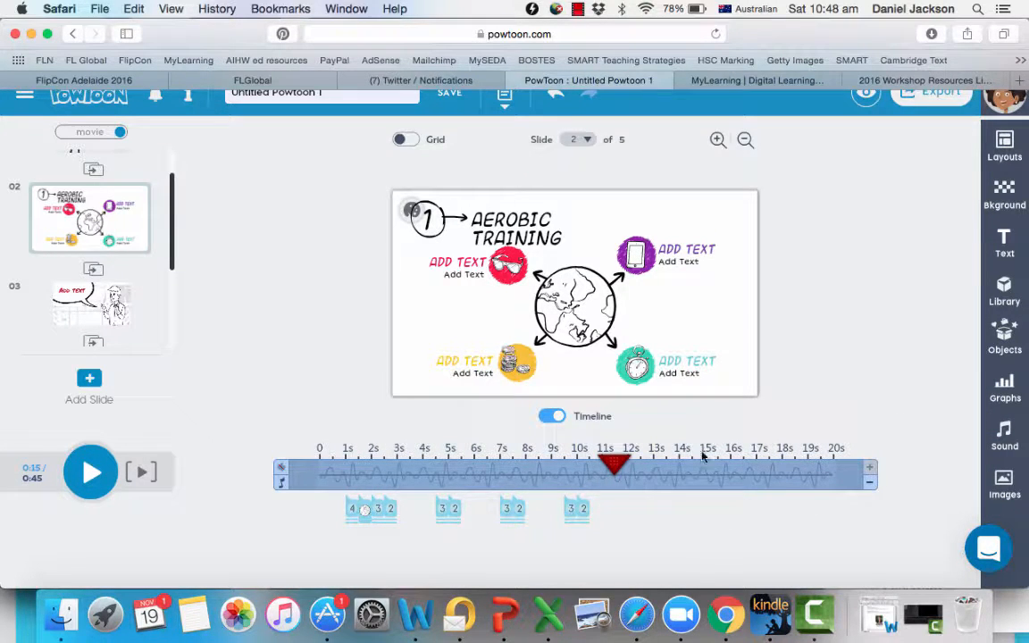
Step: Duplicate slide 2 and make the sunglasses object group on the copy start at 0 seconds
mouse_move(117, 245)
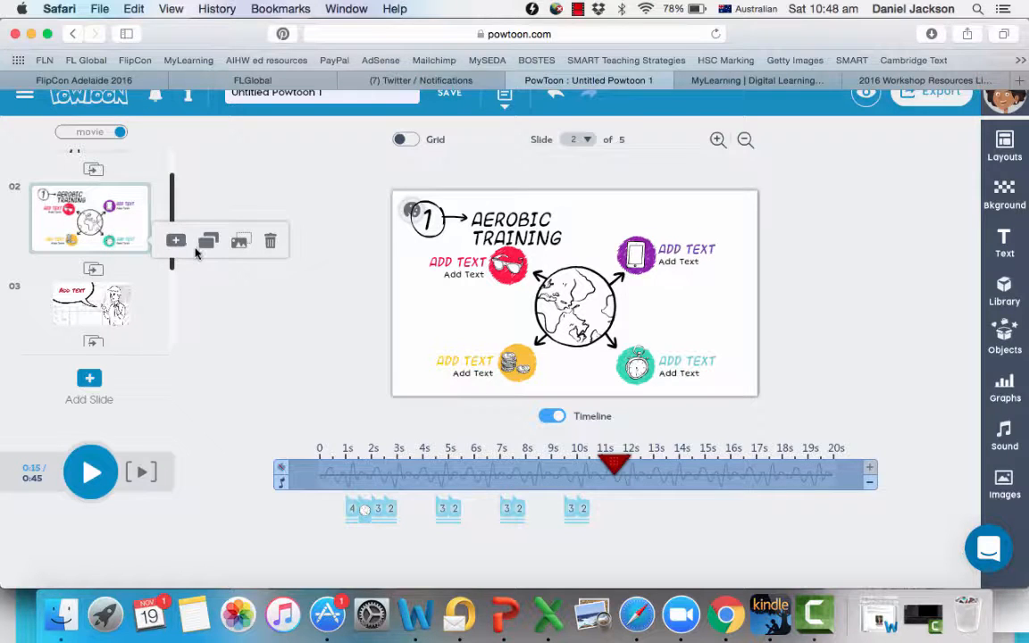
left_click(204, 246)
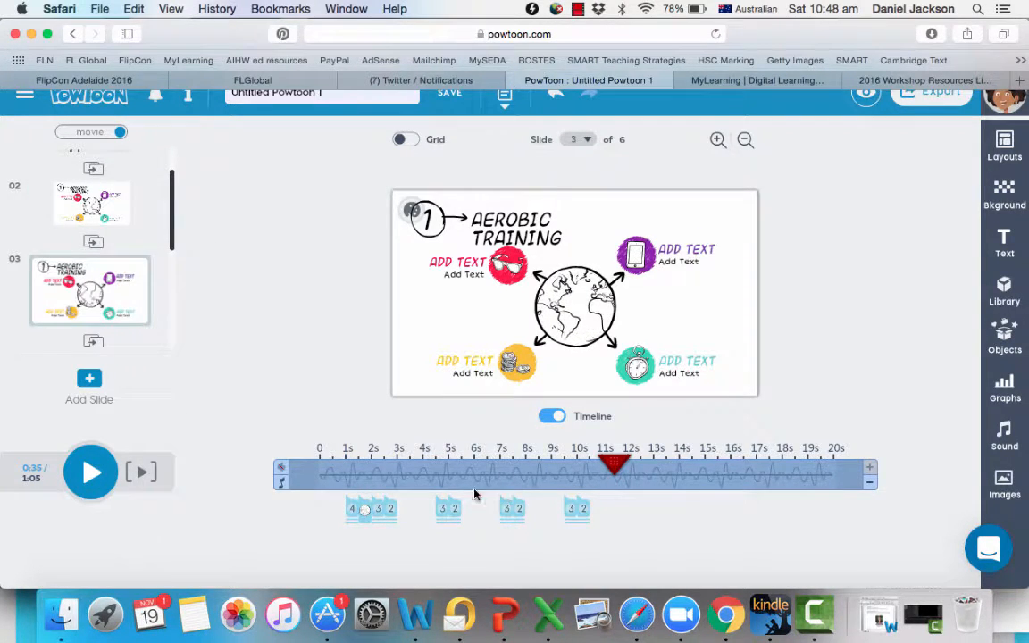
left_click(379, 511)
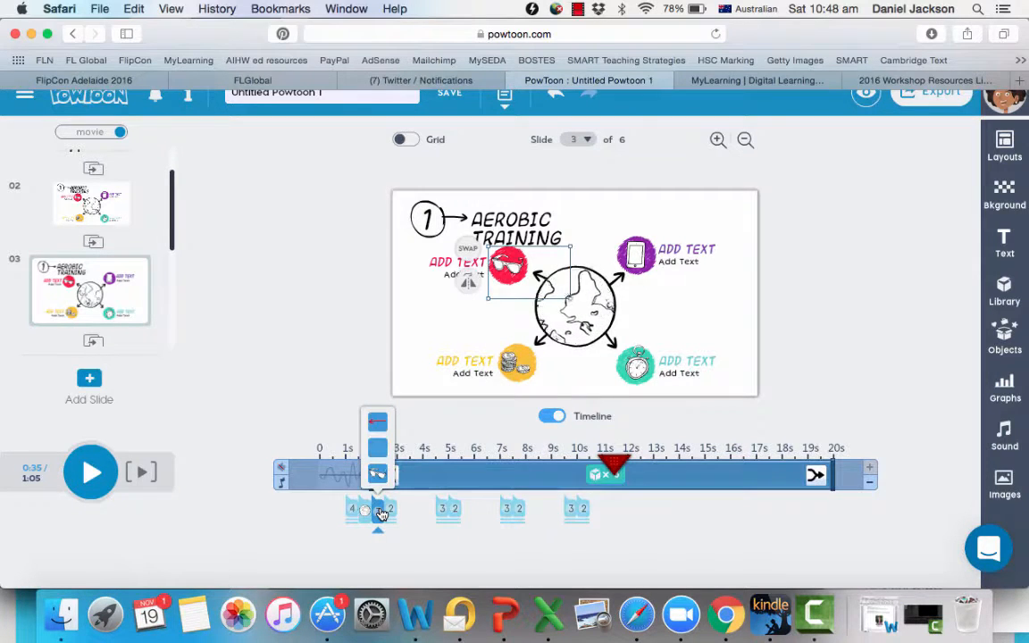
left_click_drag(370, 475, 310, 480)
Step: Set the entrance effect of the sunglasses object group on slide 3 to No Effect
left_click(337, 478)
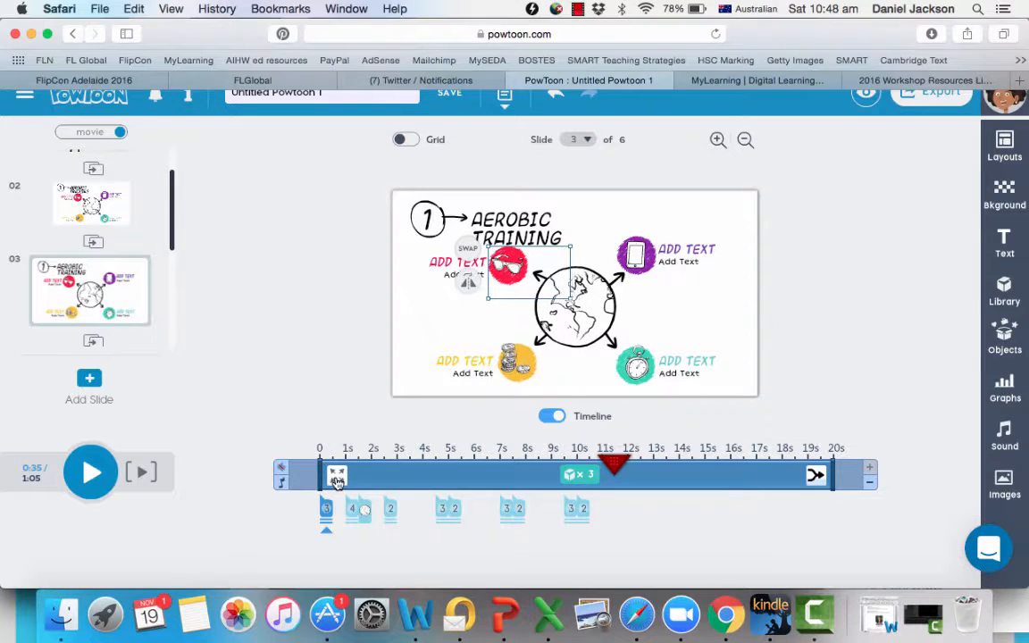
right_click(337, 481)
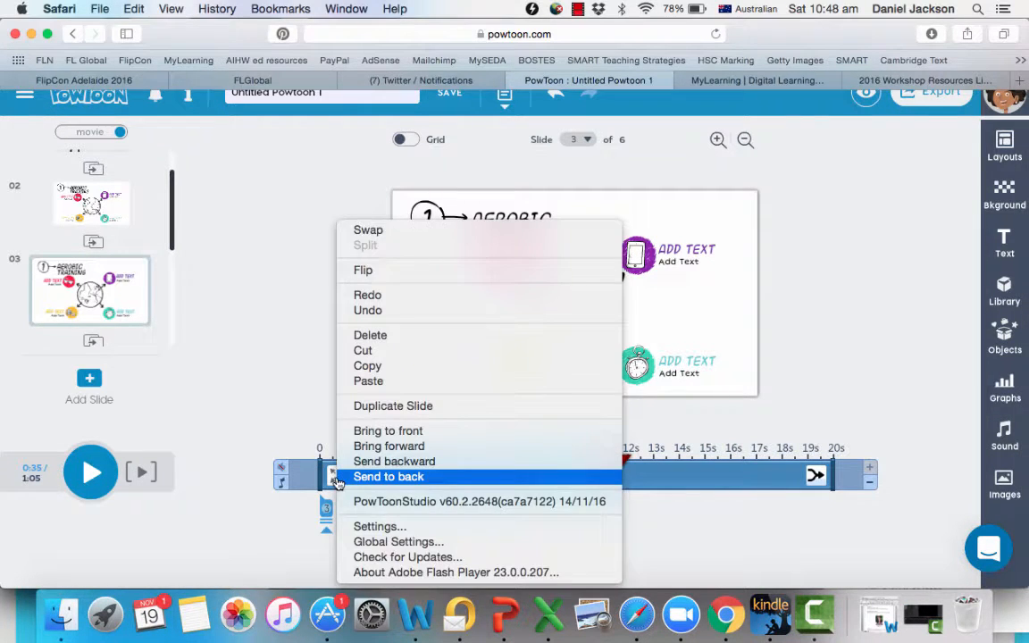
left_click(338, 479)
left_click(336, 474)
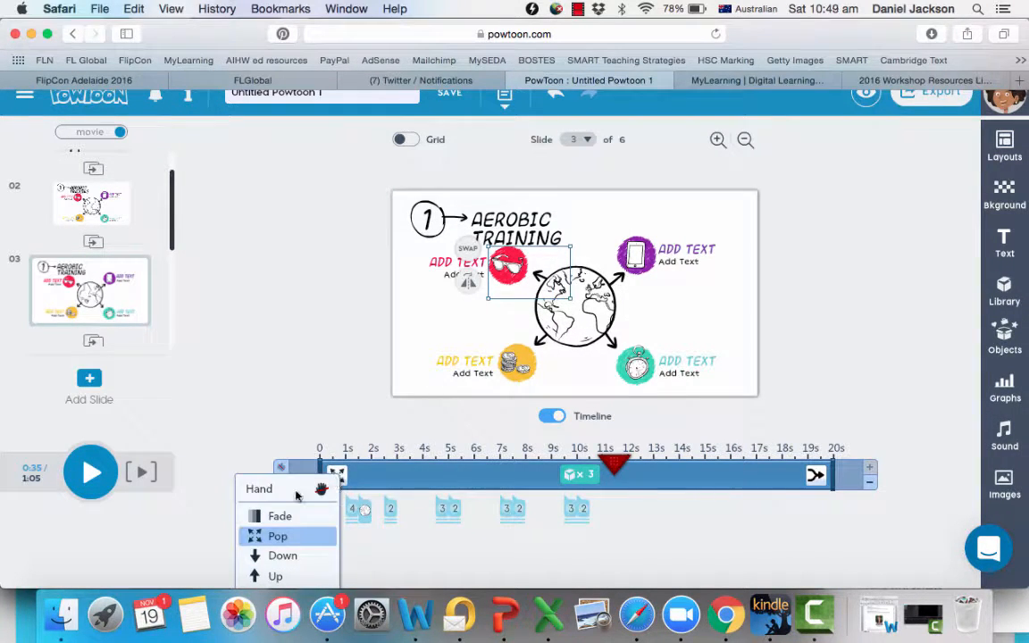
scroll(298, 491, "down", 1)
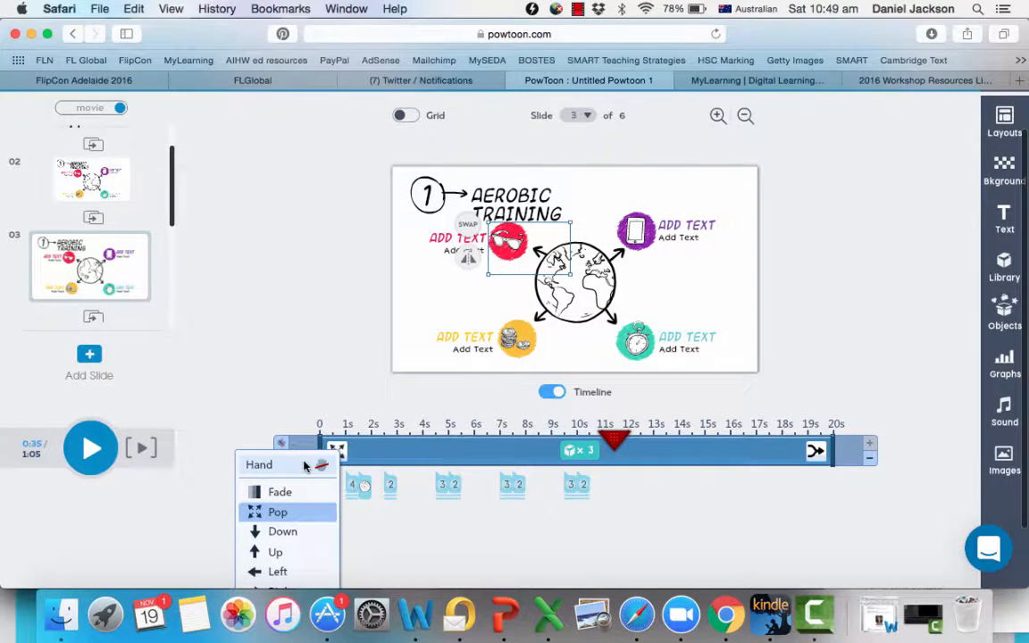
scroll(306, 488, "down", 1)
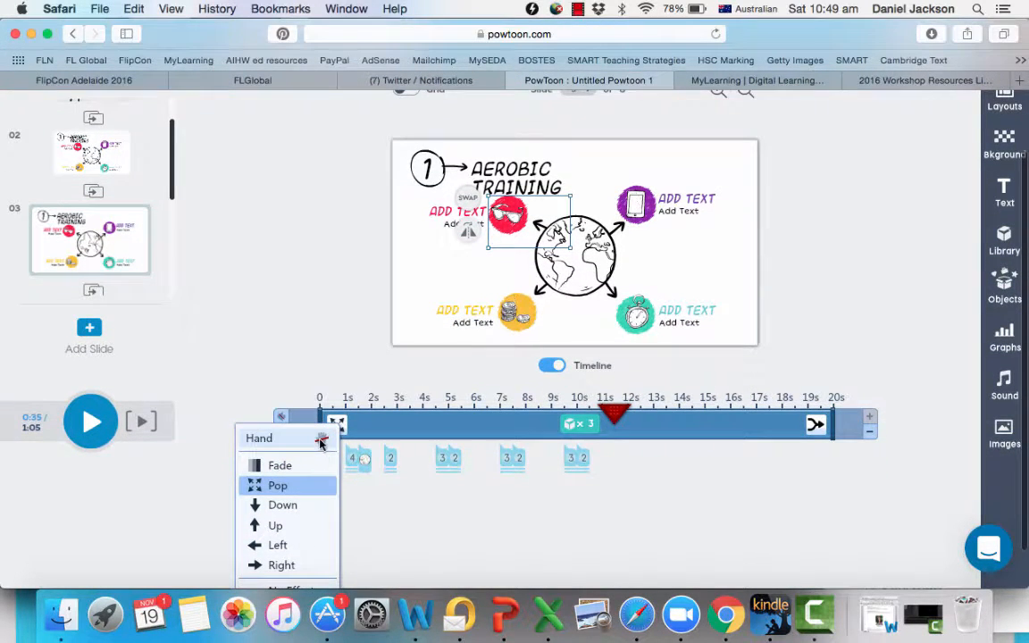
scroll(317, 442, "down", 1)
left_click(284, 560)
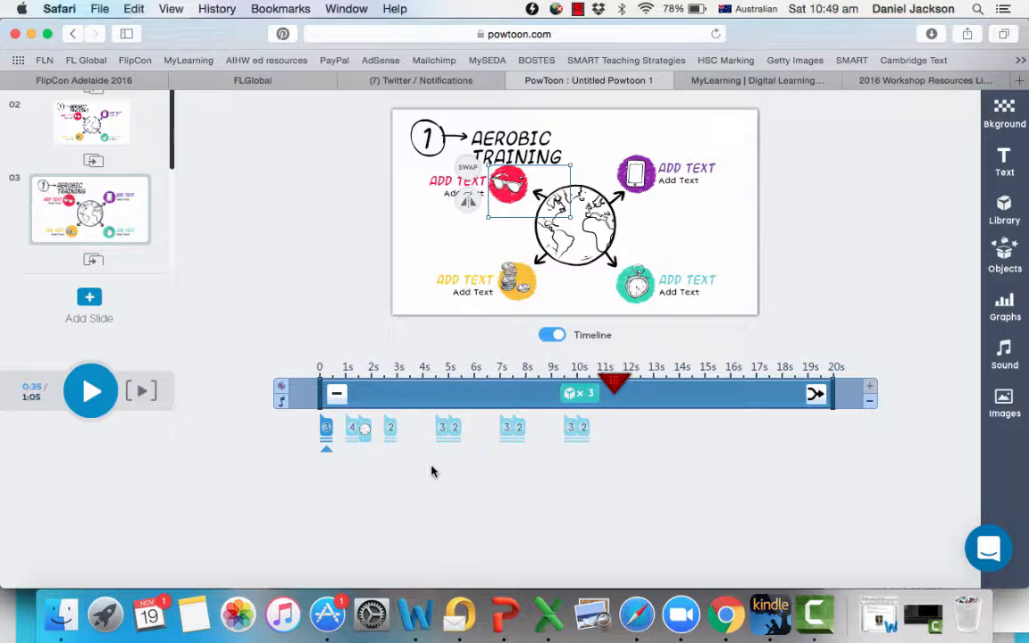
Step: Start an MP4 download from the export options and set its privacy to Unlisted
scroll(471, 490, "up", 3)
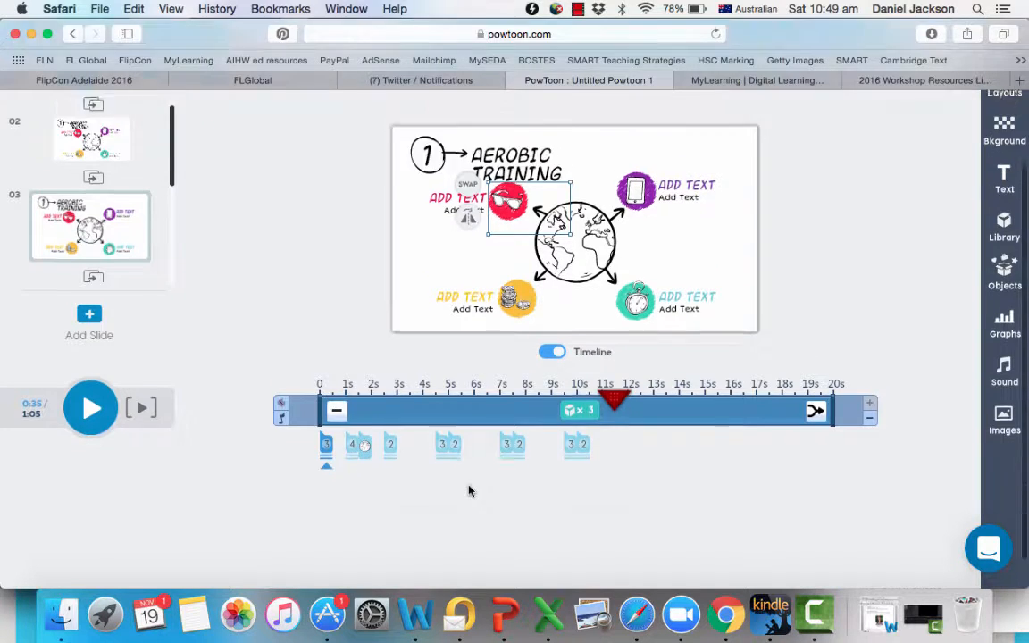
scroll(469, 491, "up", 2)
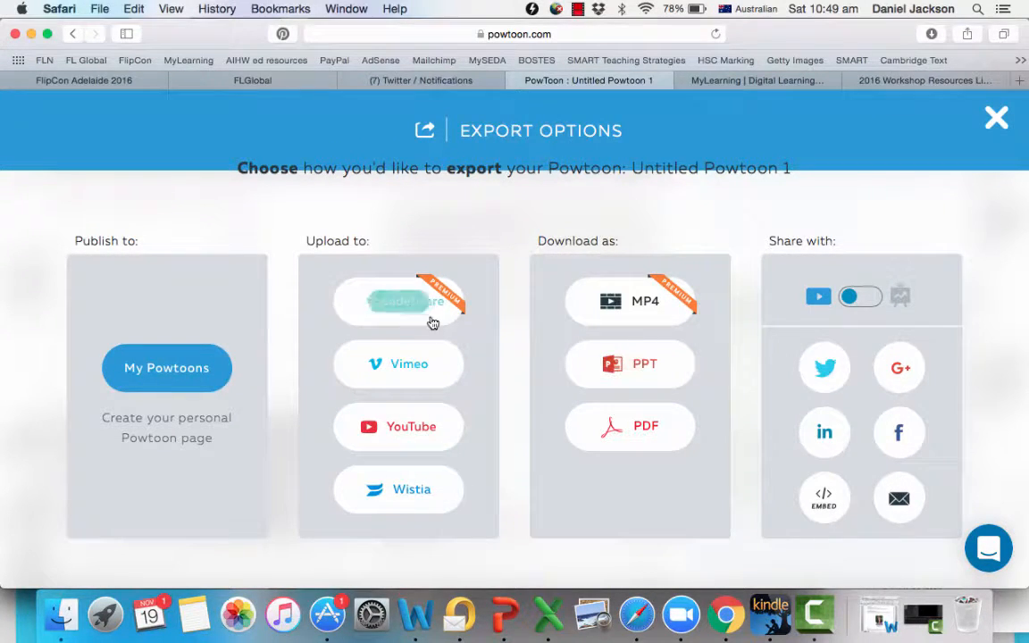
left_click(605, 318)
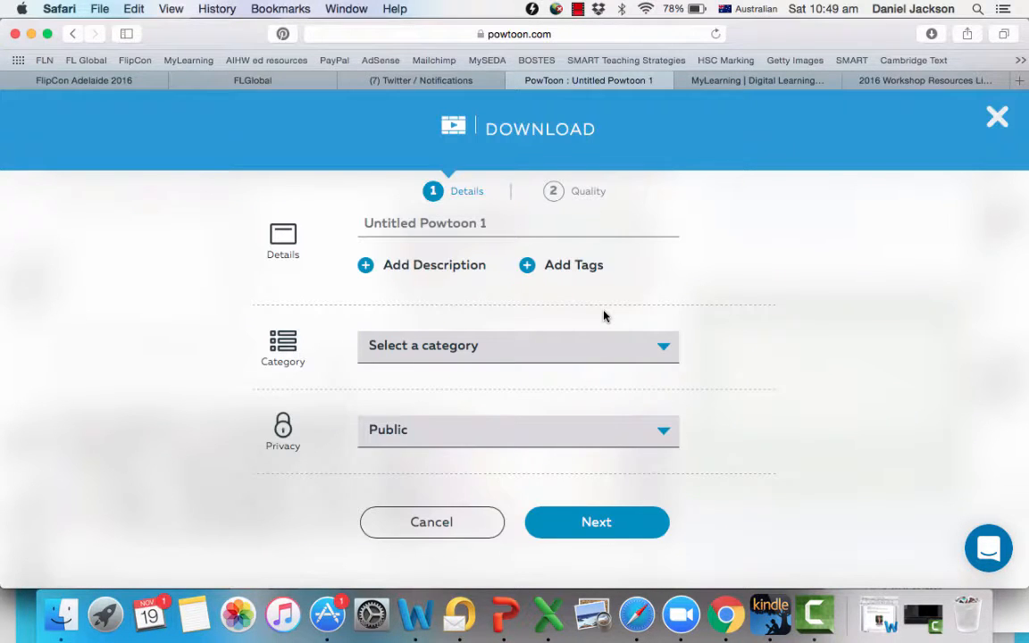
Step: Change the title in the download details to "Demo"
left_click(470, 227)
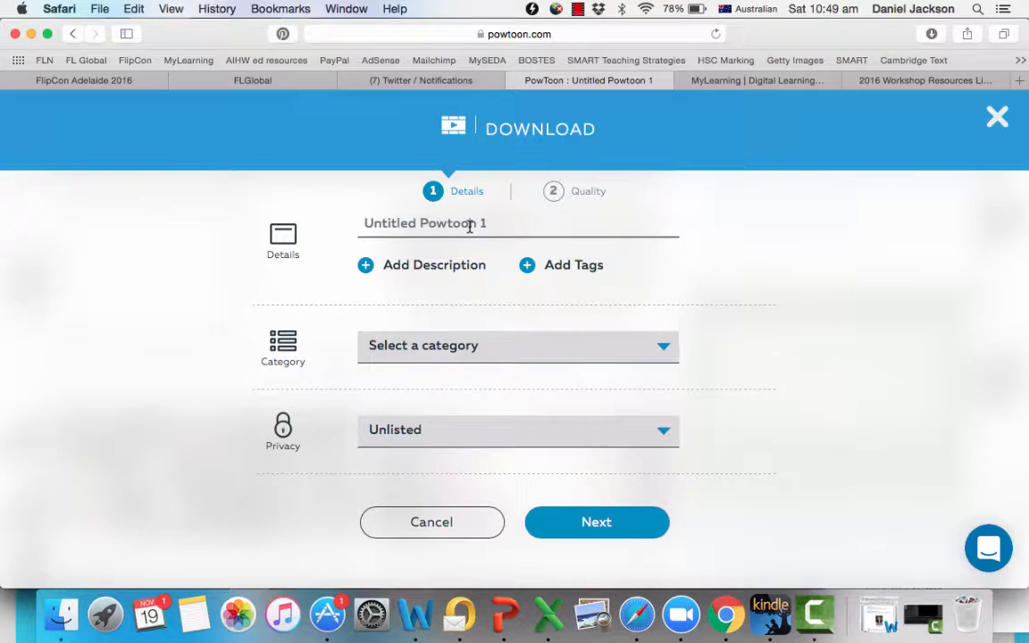
type("demo")
left_click_drag(505, 225, 351, 221)
type("Demo")
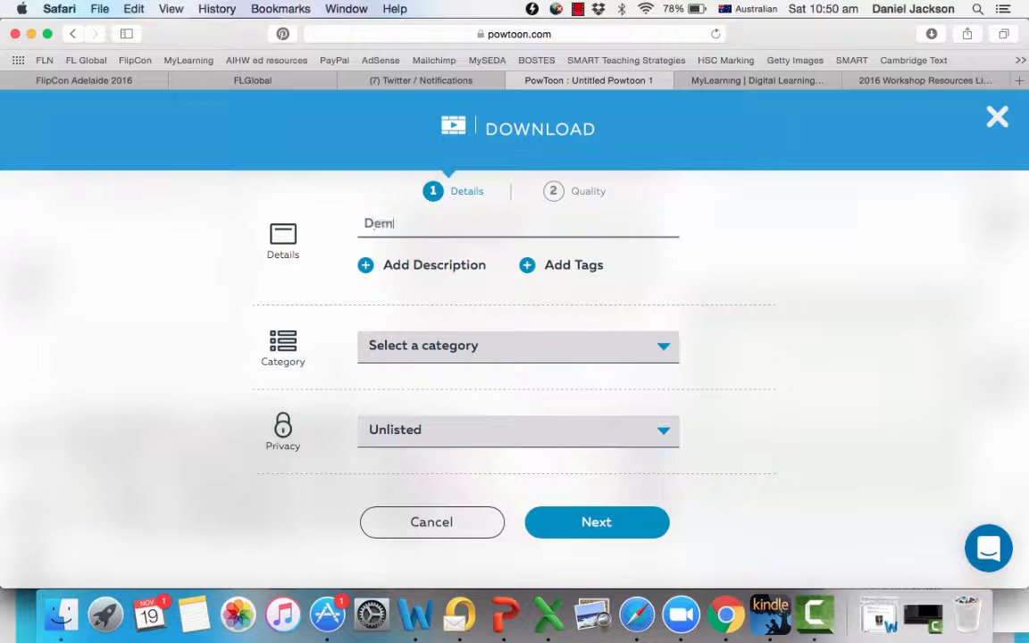
Step: Add the description "how to use powtoons" and the tags "demo, how to you powetoons" to the download details
left_click(425, 269)
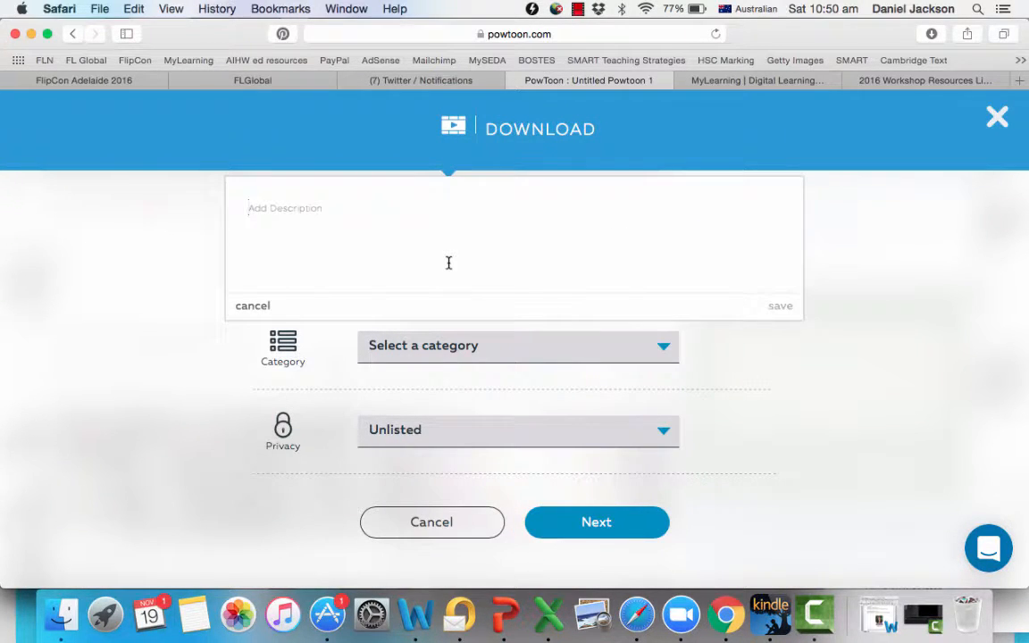
type("ns")
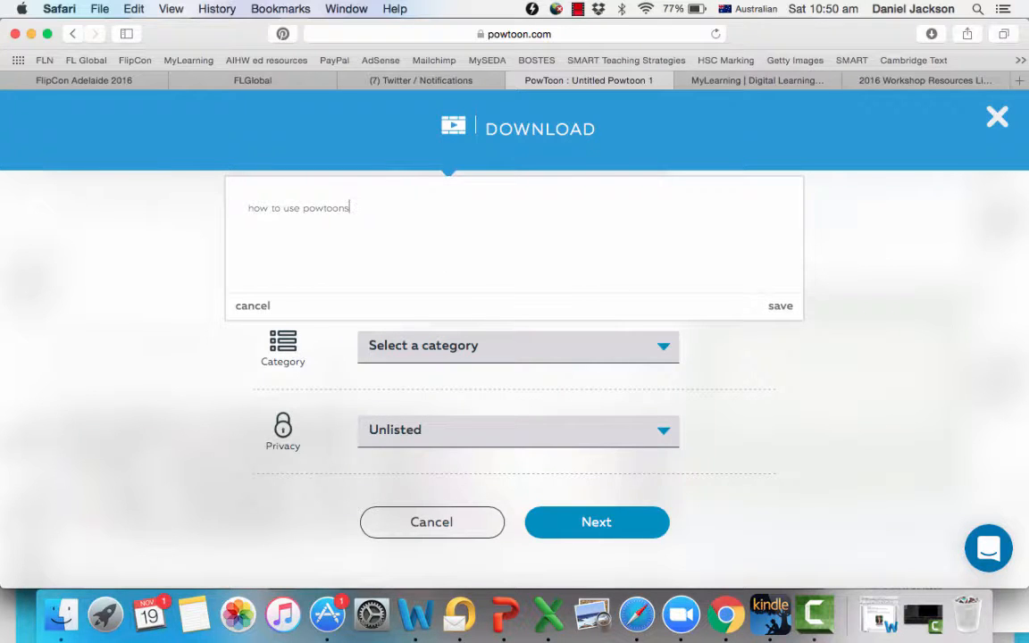
left_click(775, 305)
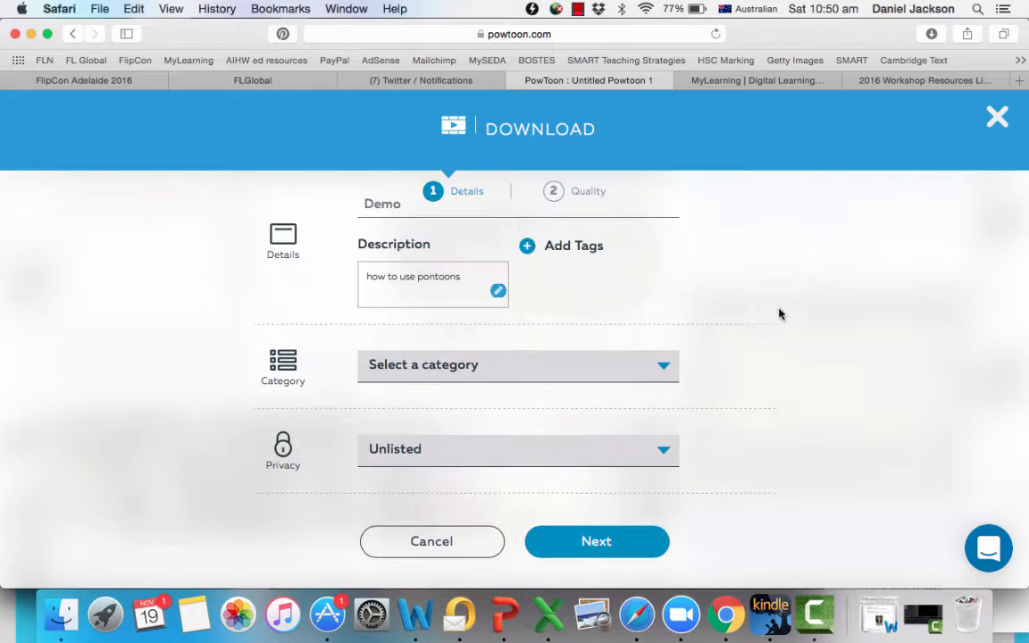
left_click(572, 251)
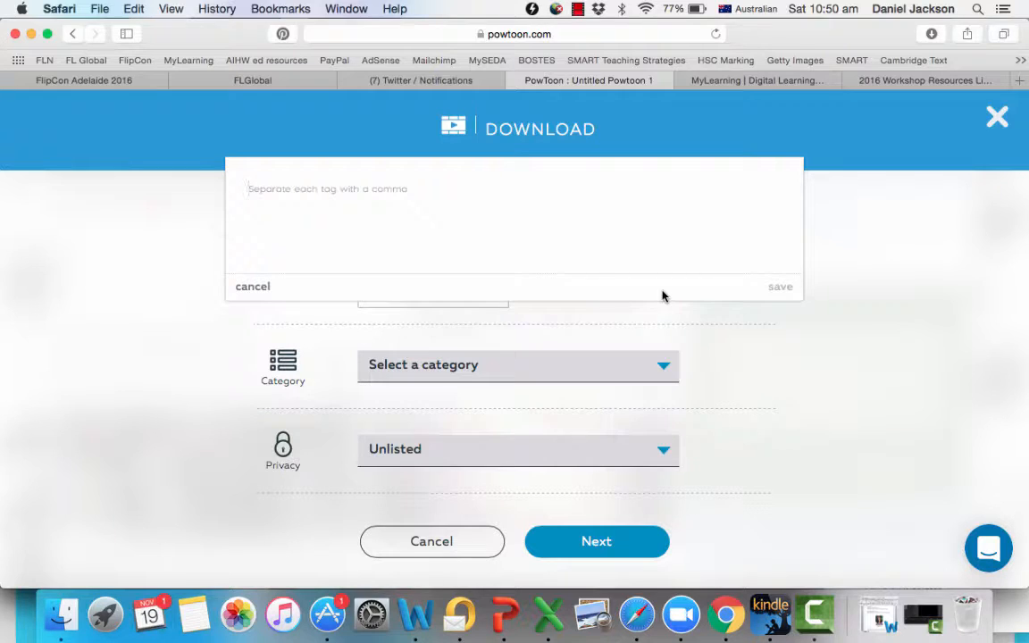
type("demo, how to you powetoons")
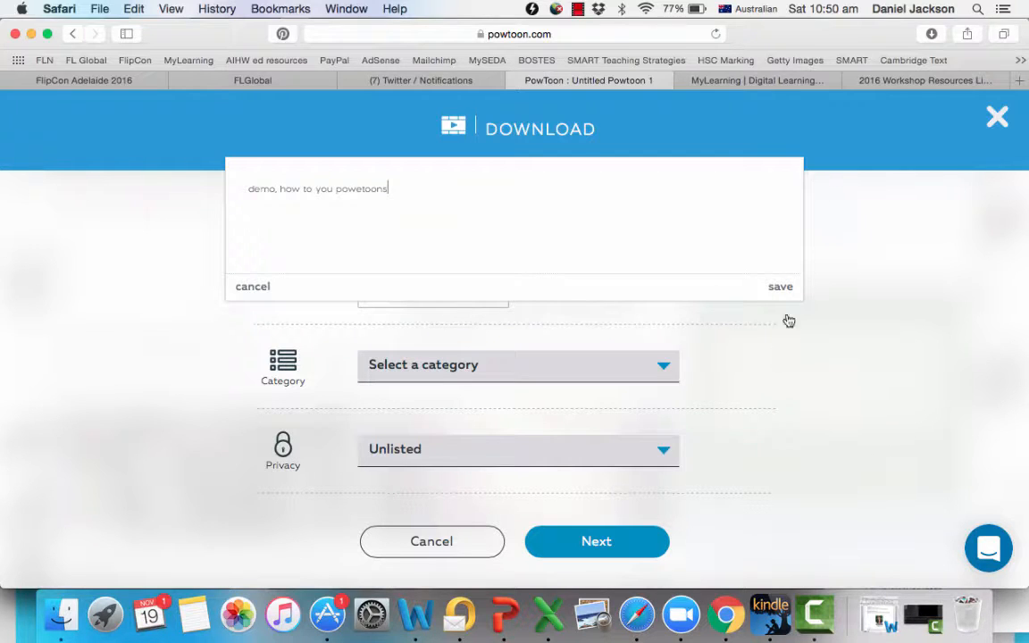
left_click(782, 287)
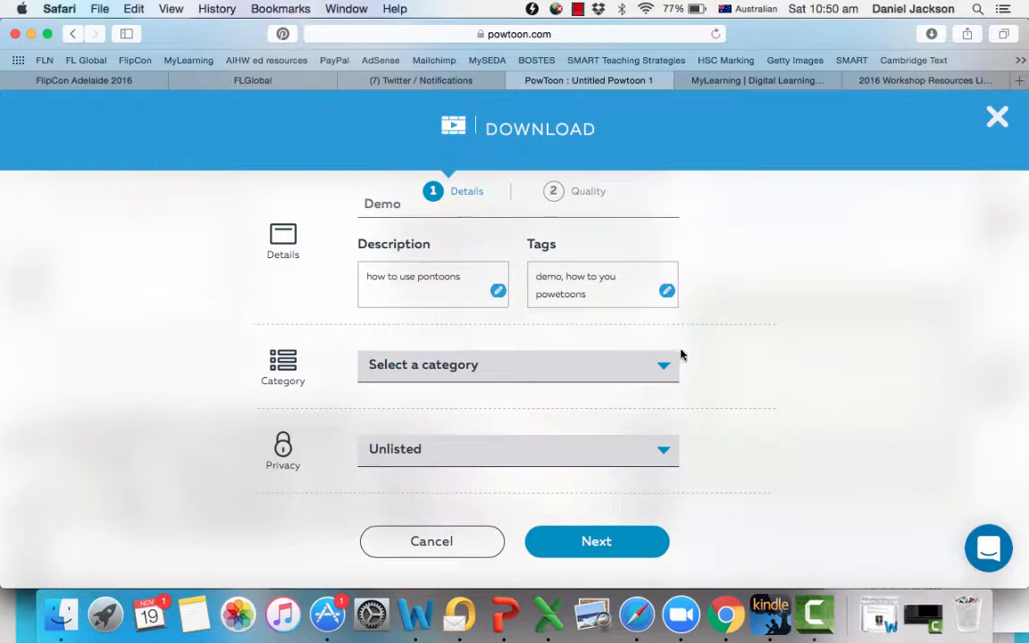
Step: Set the download's category to Training and its privacy to Public
left_click(661, 365)
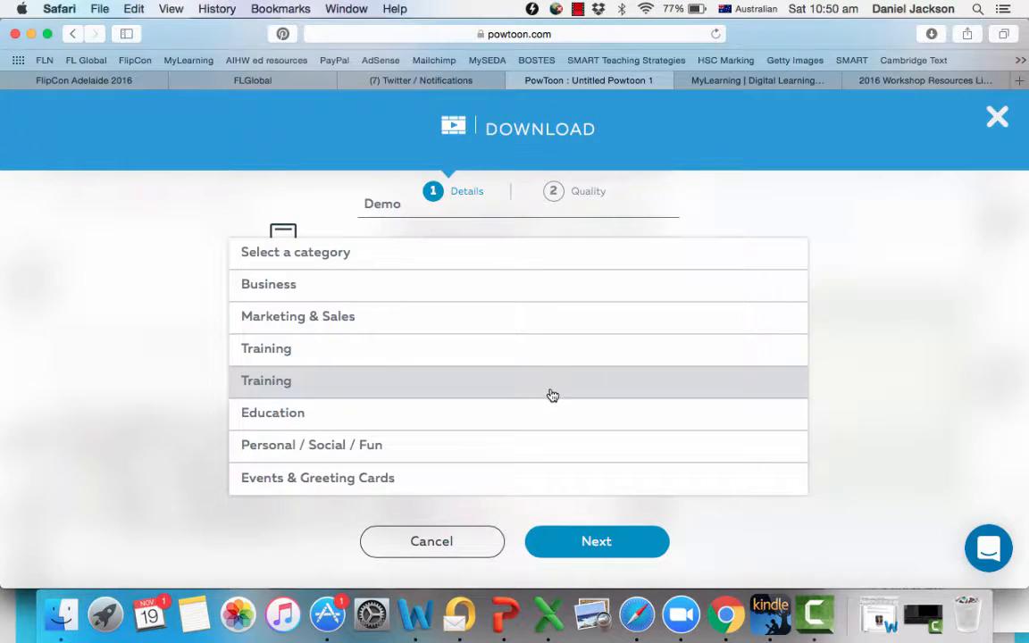
left_click(553, 396)
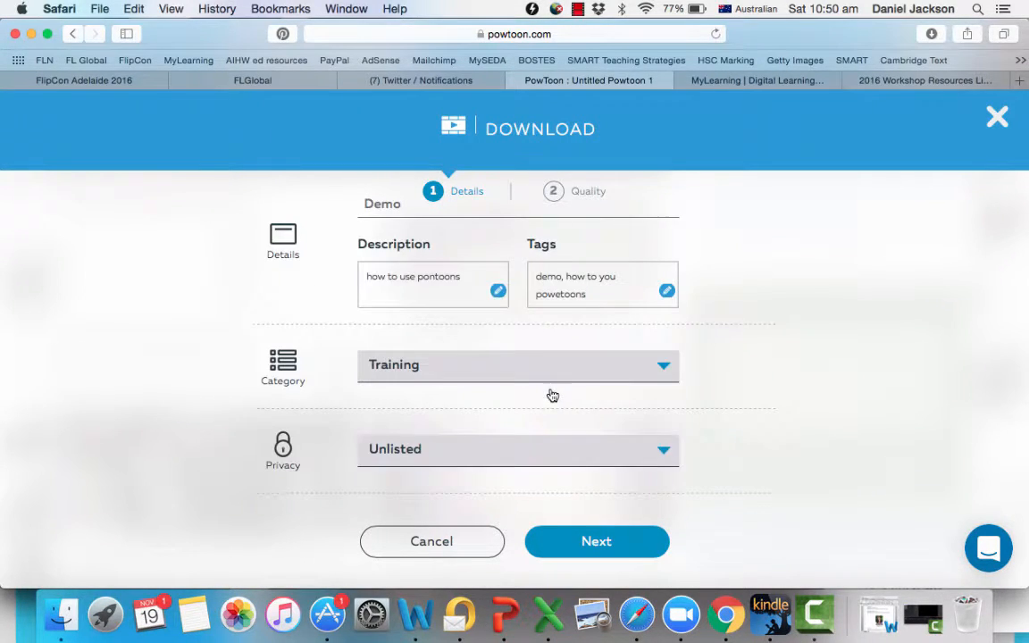
left_click(667, 452)
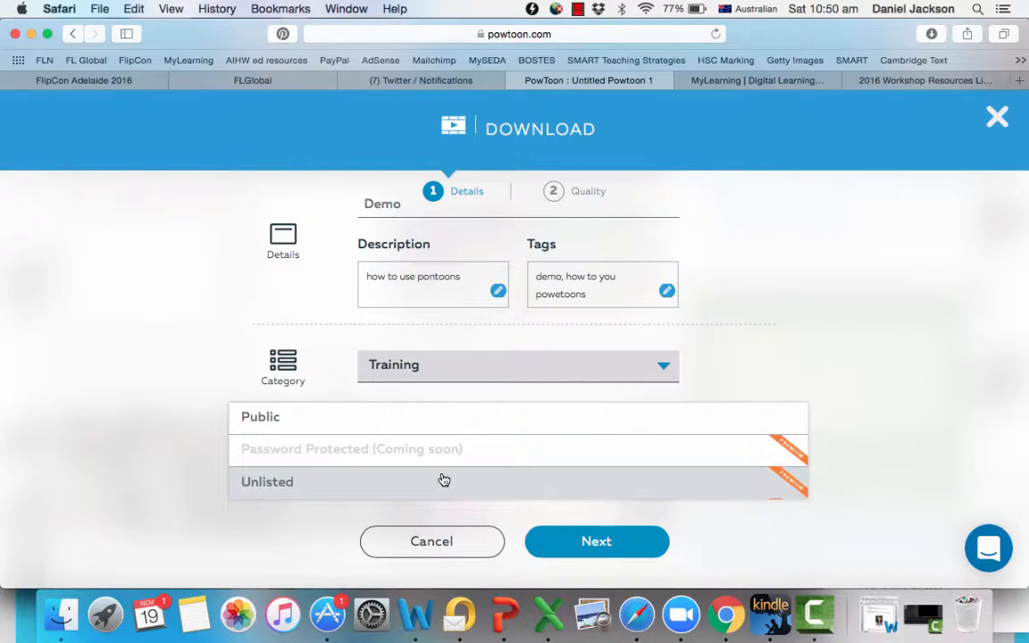
left_click(457, 418)
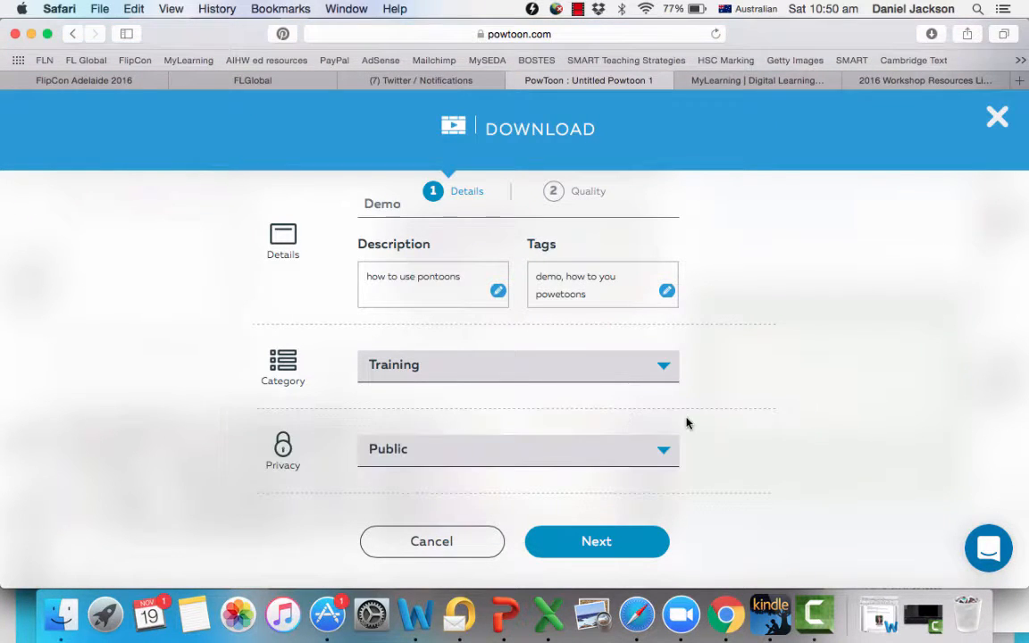
Step: Continue to the quality options, choose HD Quality 720p and start the Powtoon download
left_click(616, 547)
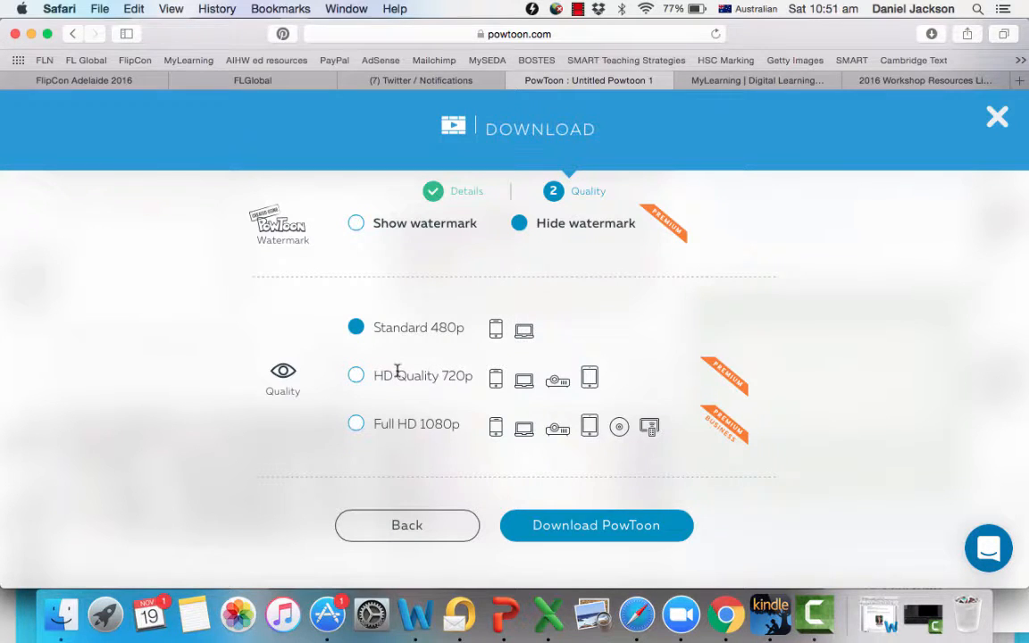
left_click(355, 376)
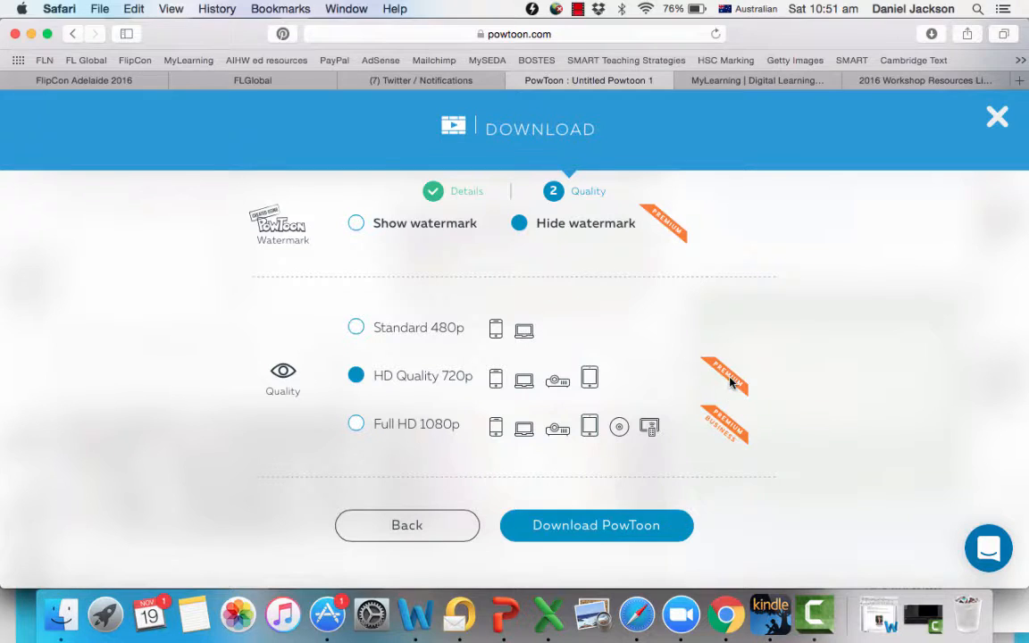
left_click(596, 525)
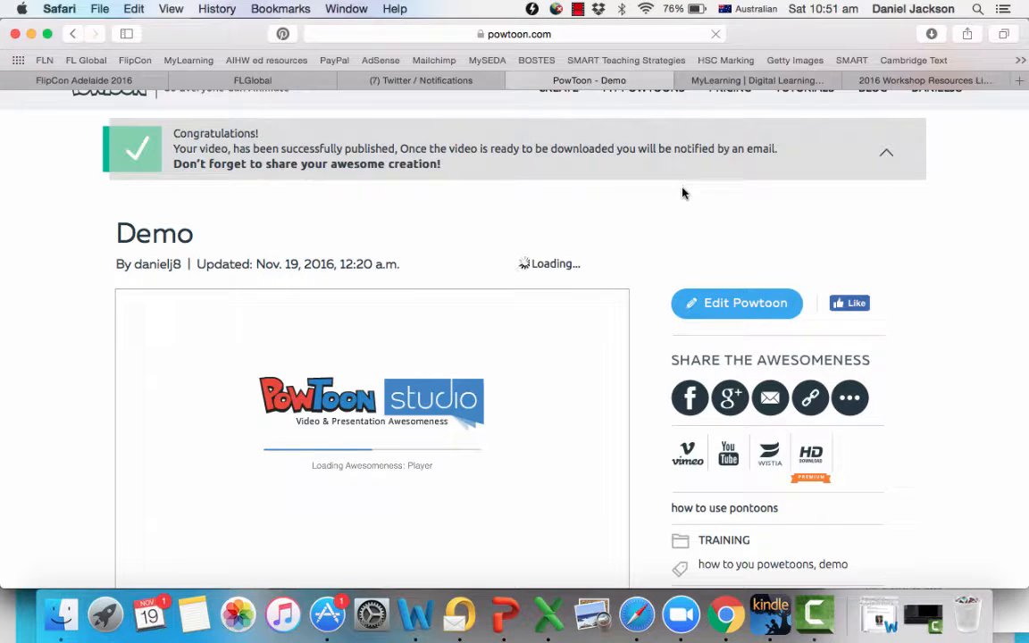
Step: Reopen the published Demo Powtoon for editing from its video page
scroll(689, 241, "down", 1)
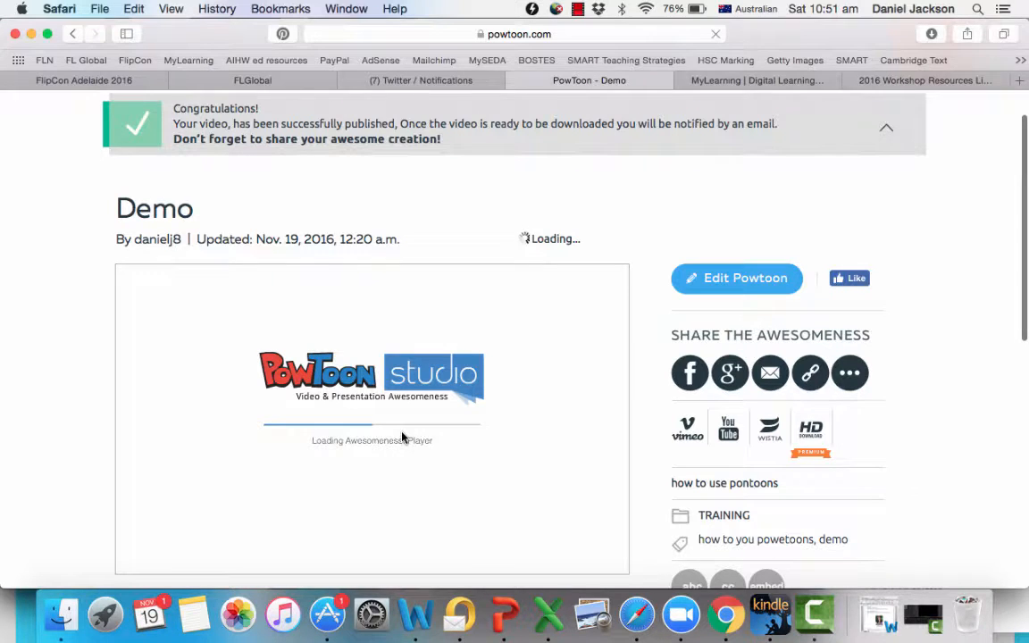
scroll(402, 438, "up", 2)
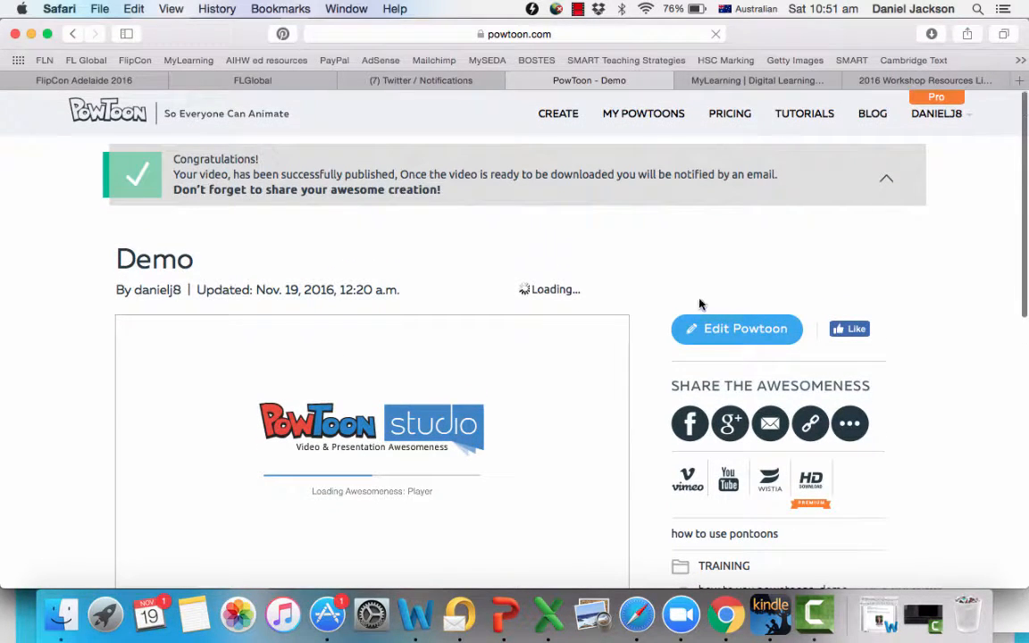
left_click(735, 331)
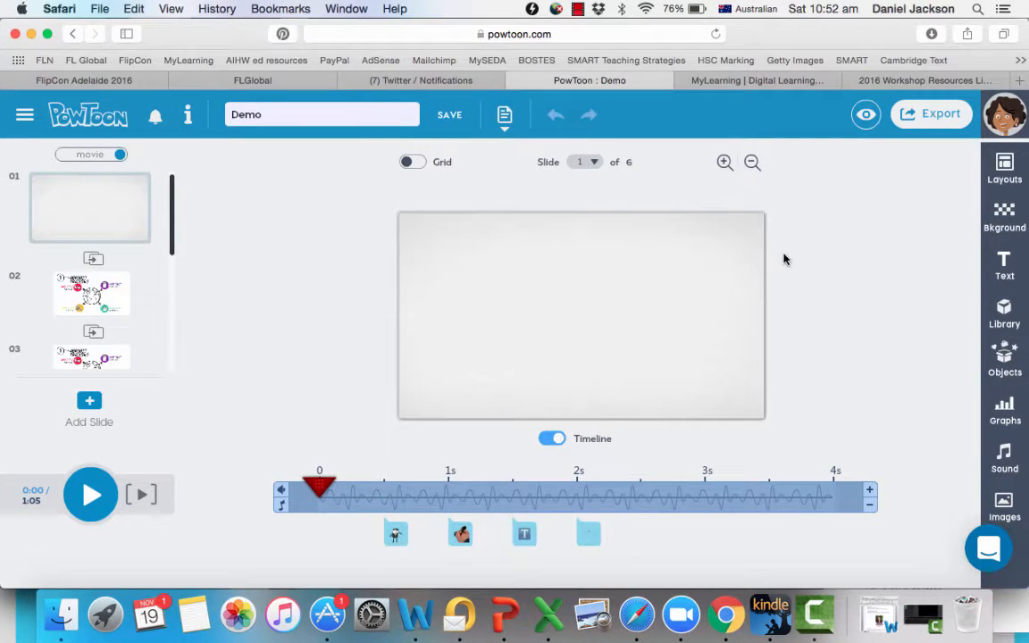
Step: Search the character library for "athlete"
left_click(1005, 361)
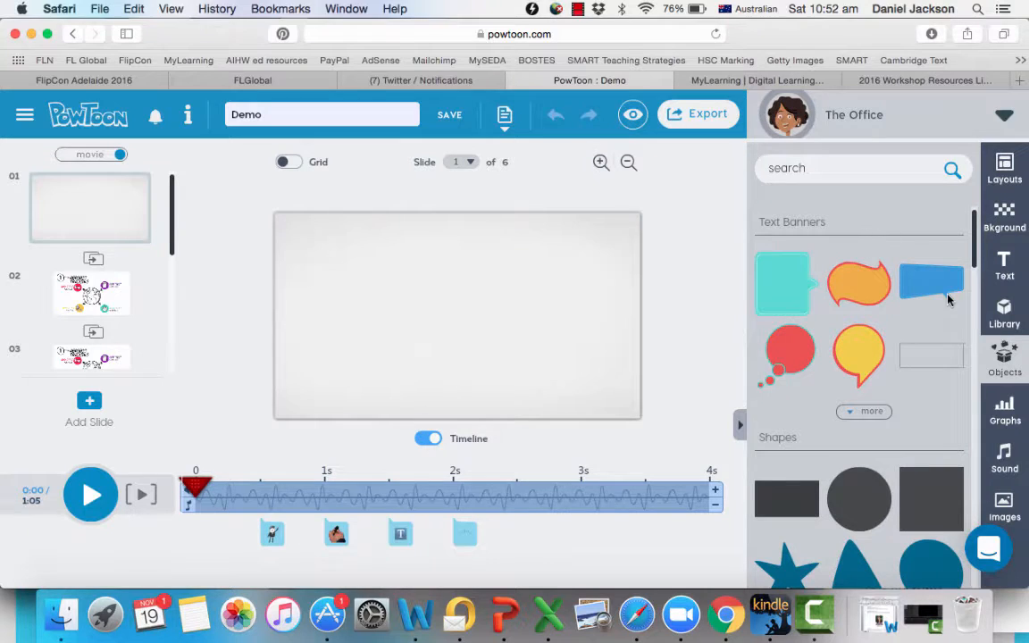
left_click(1001, 314)
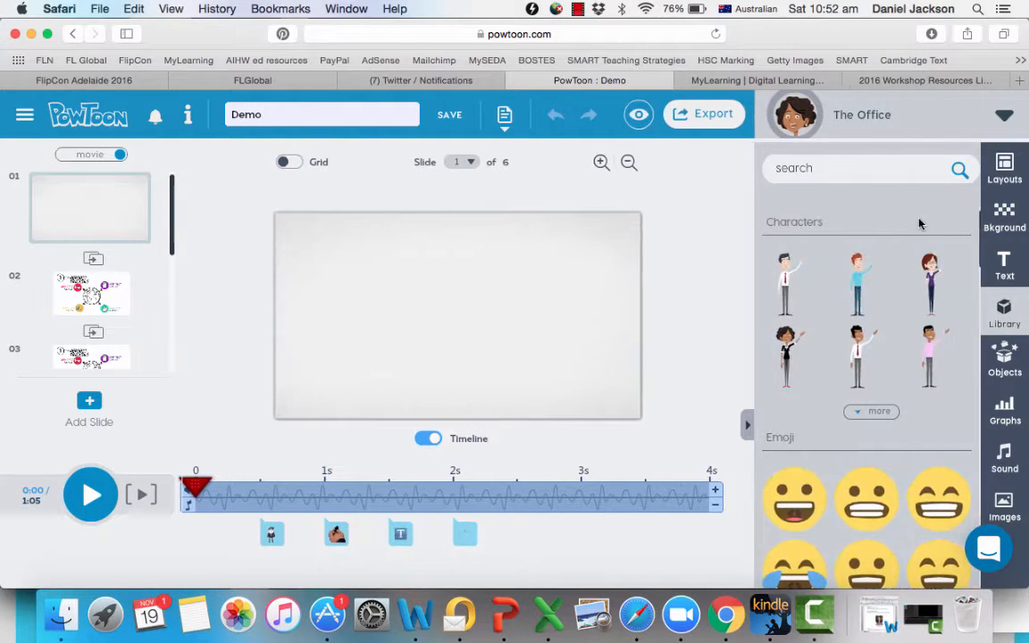
left_click(839, 176)
type("athle")
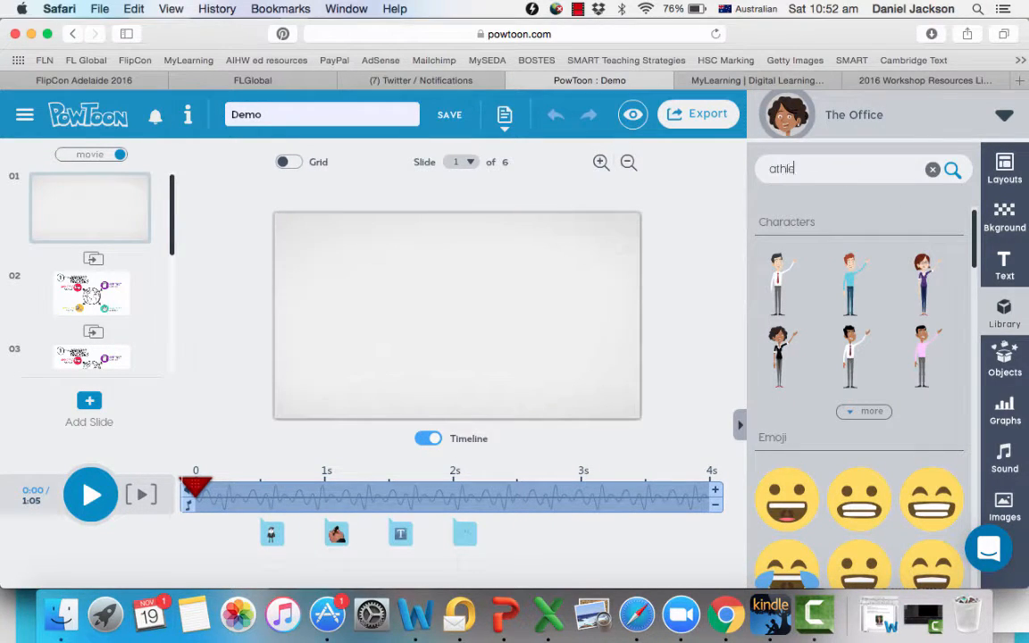
type("te")
key("Return")
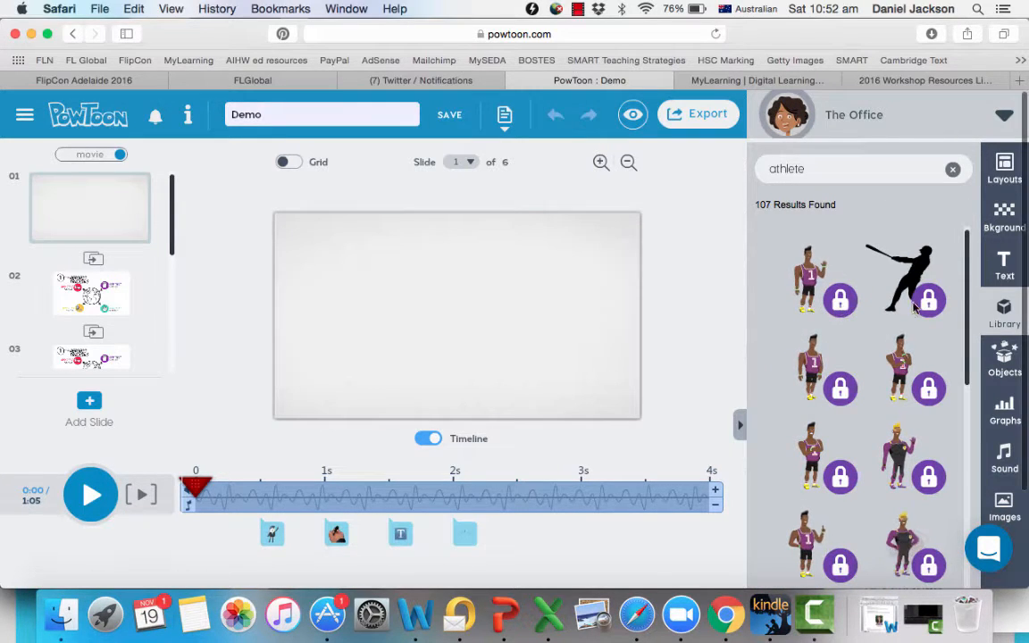
Step: Add the locked athlete character with folded arms and purple singlet to slide 1 and dismiss the premium upgrade notice
scroll(836, 308, "down", 3)
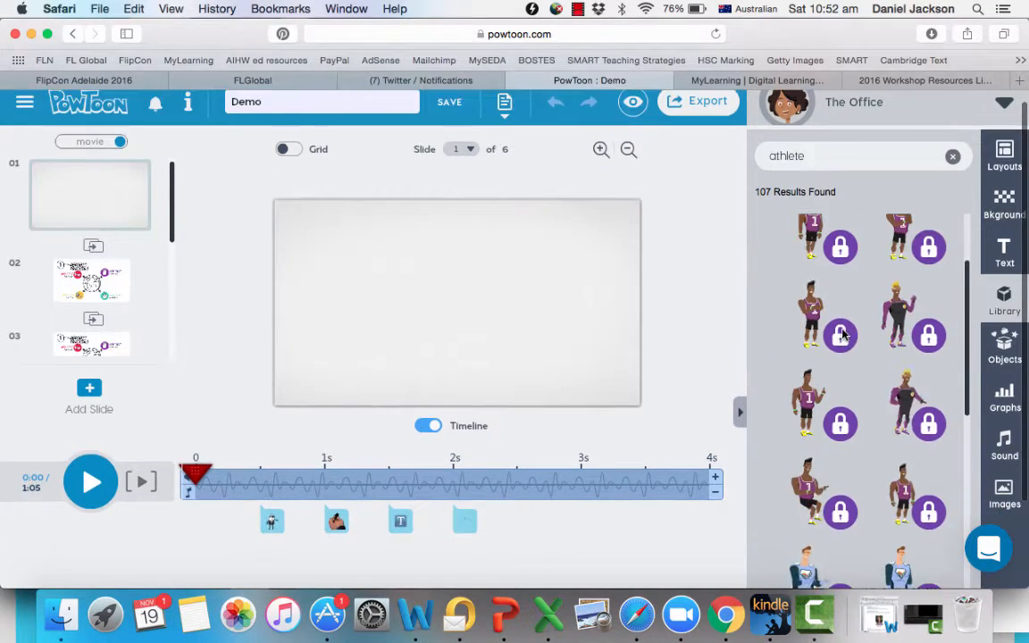
left_click(818, 313)
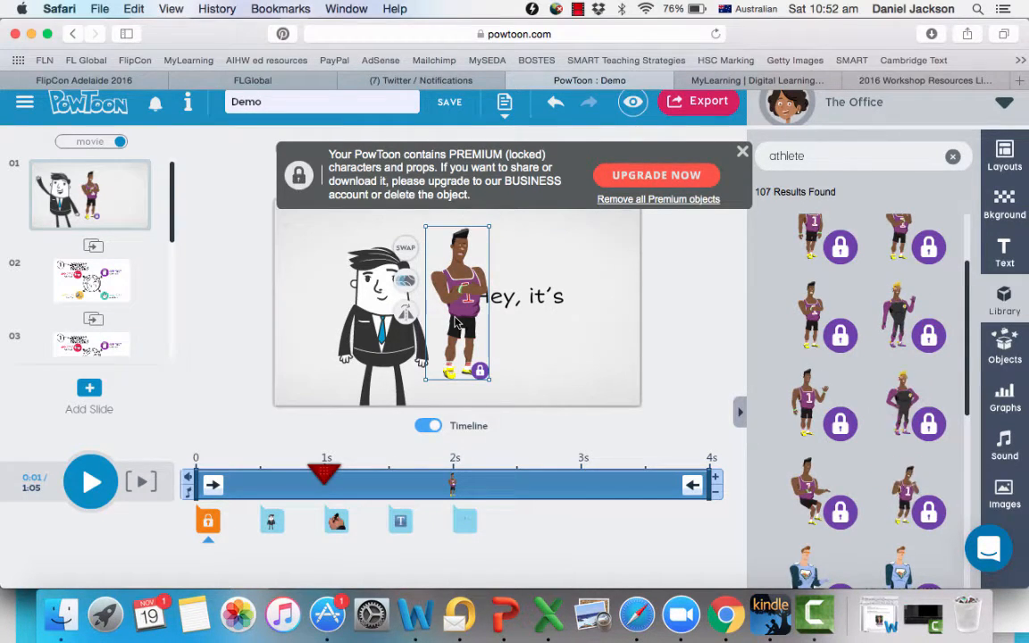
left_click(742, 153)
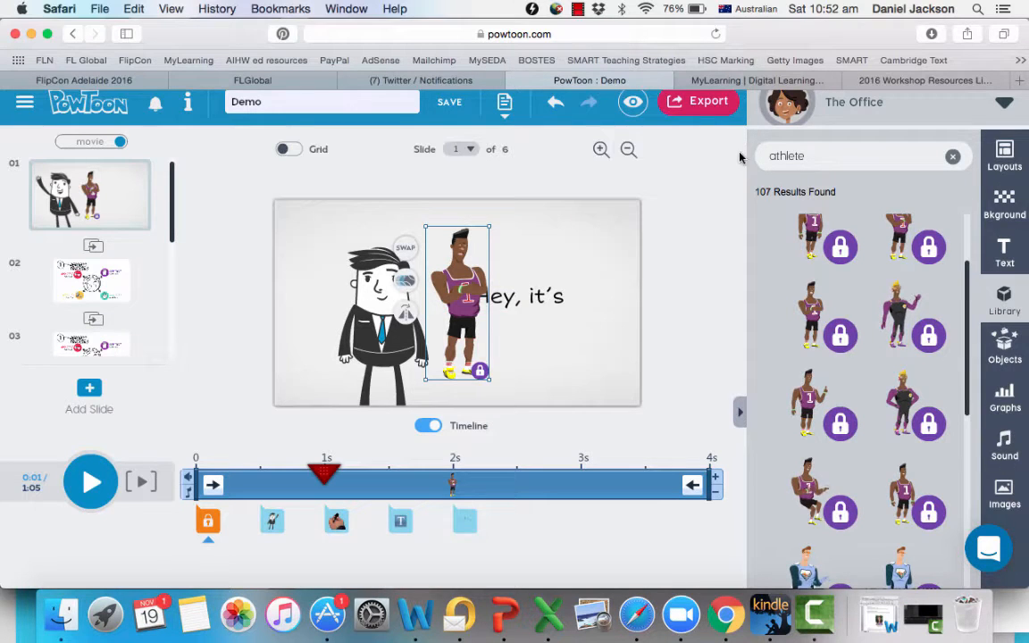